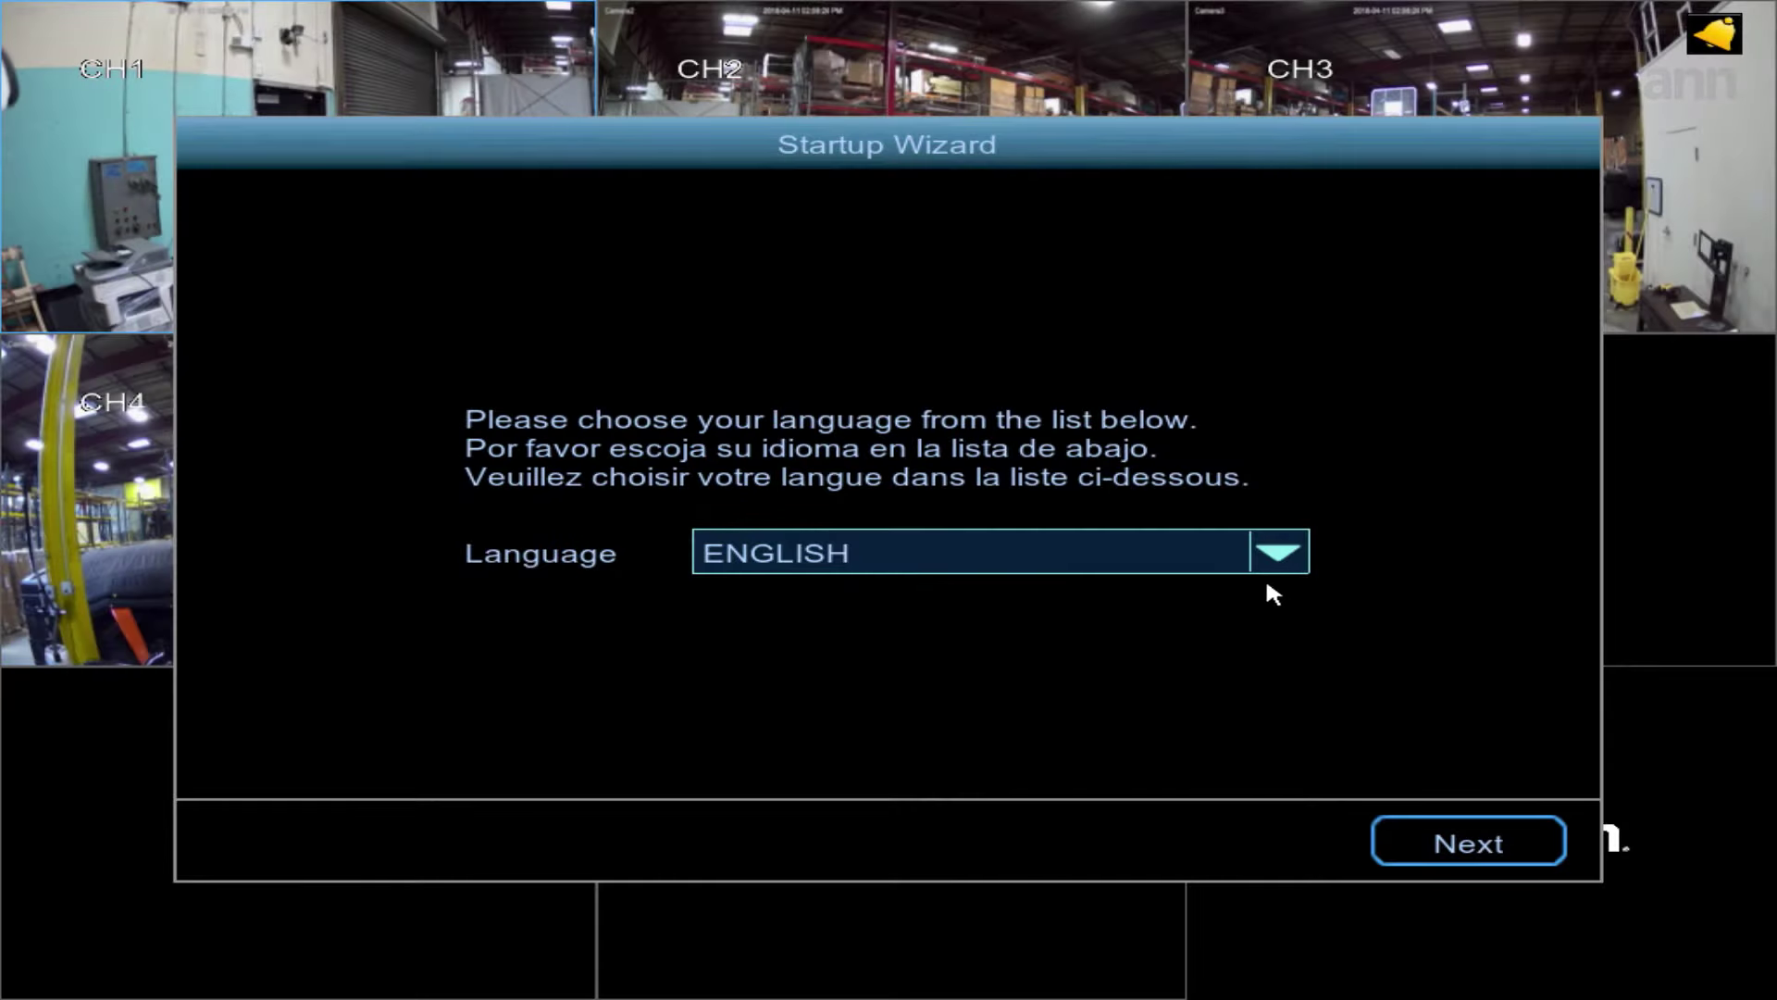
Keep ENGLISH as the wizard language and continue to password setup.
click(1265, 559)
click(1269, 560)
click(1473, 833)
click(1467, 838)
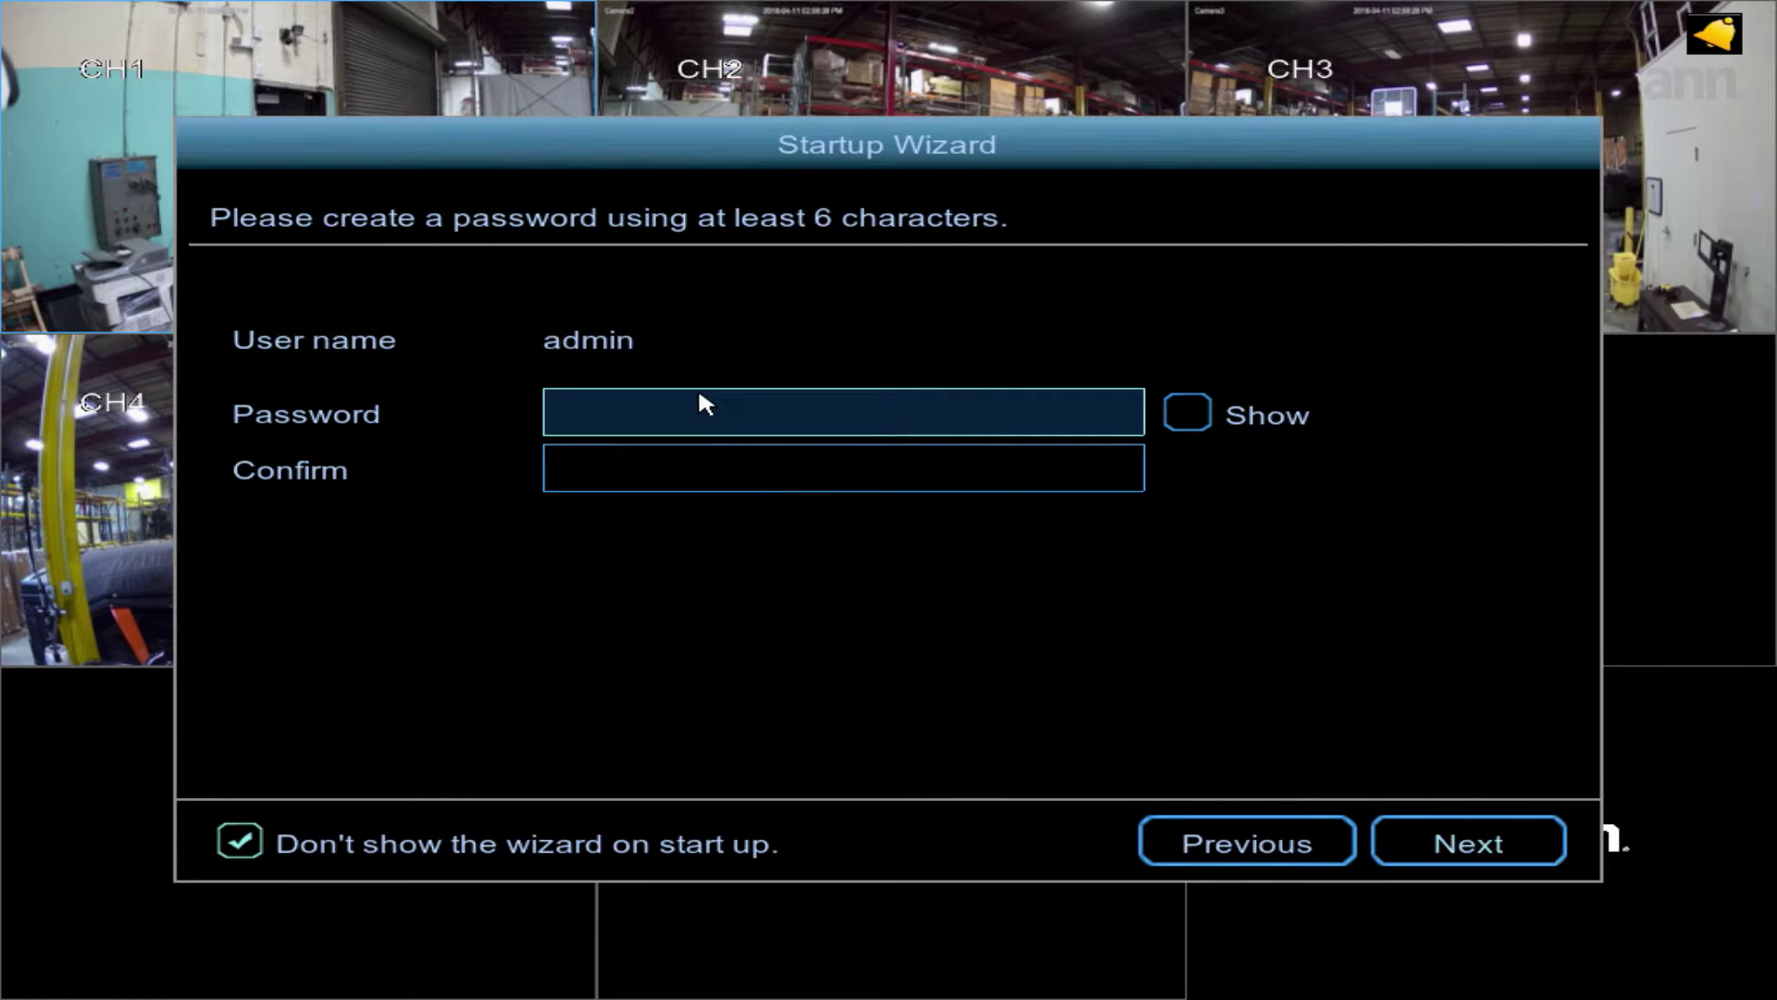
Set and confirm a six-character admin password, and keep the wizard showing at start-up.
click(777, 421)
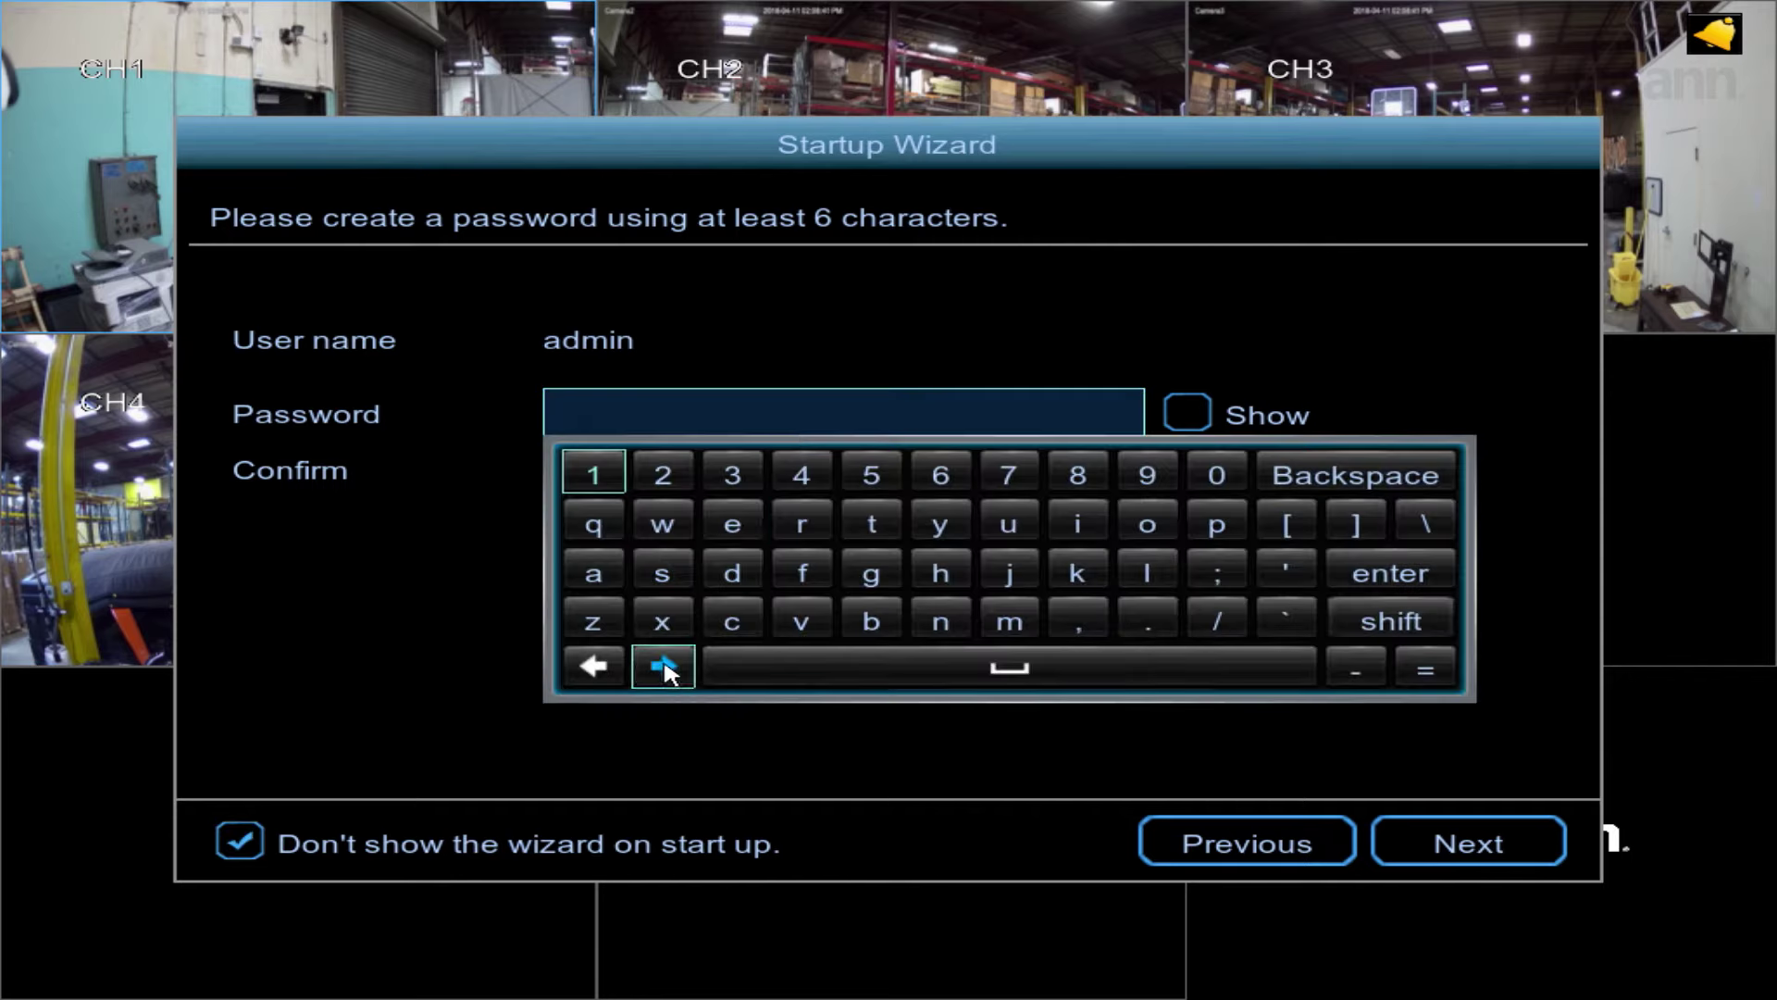
key(Return)
click(1231, 570)
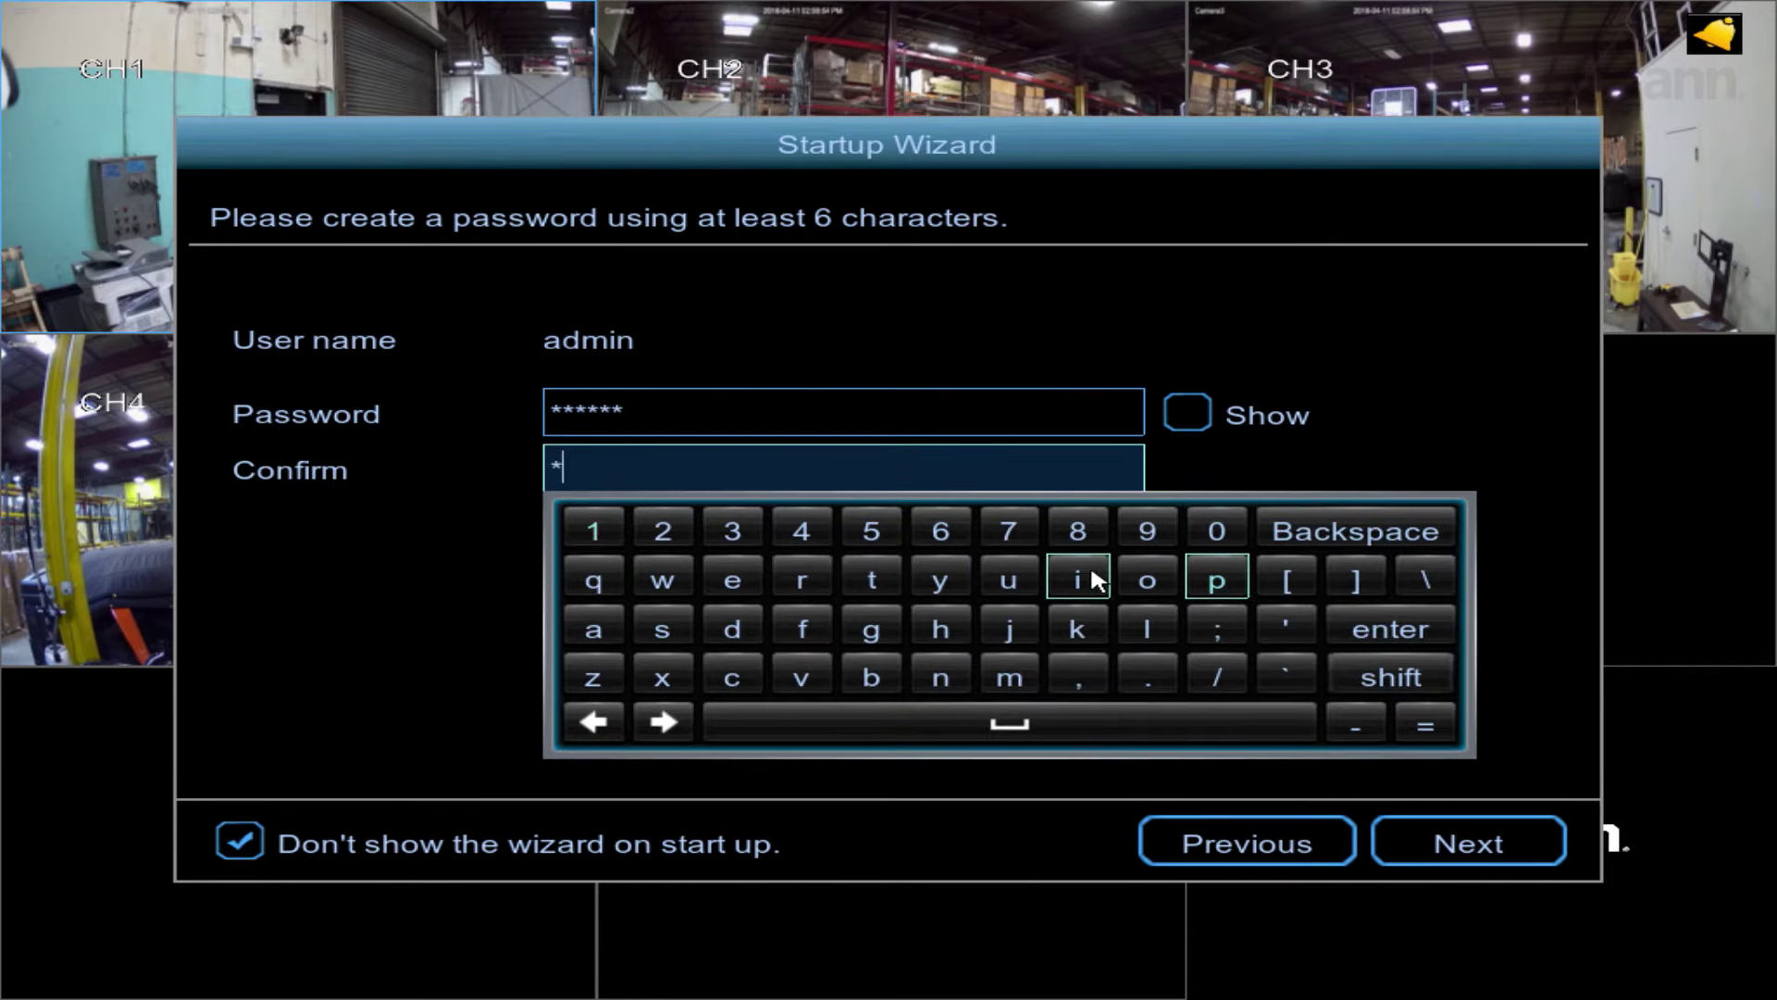
click(593, 629)
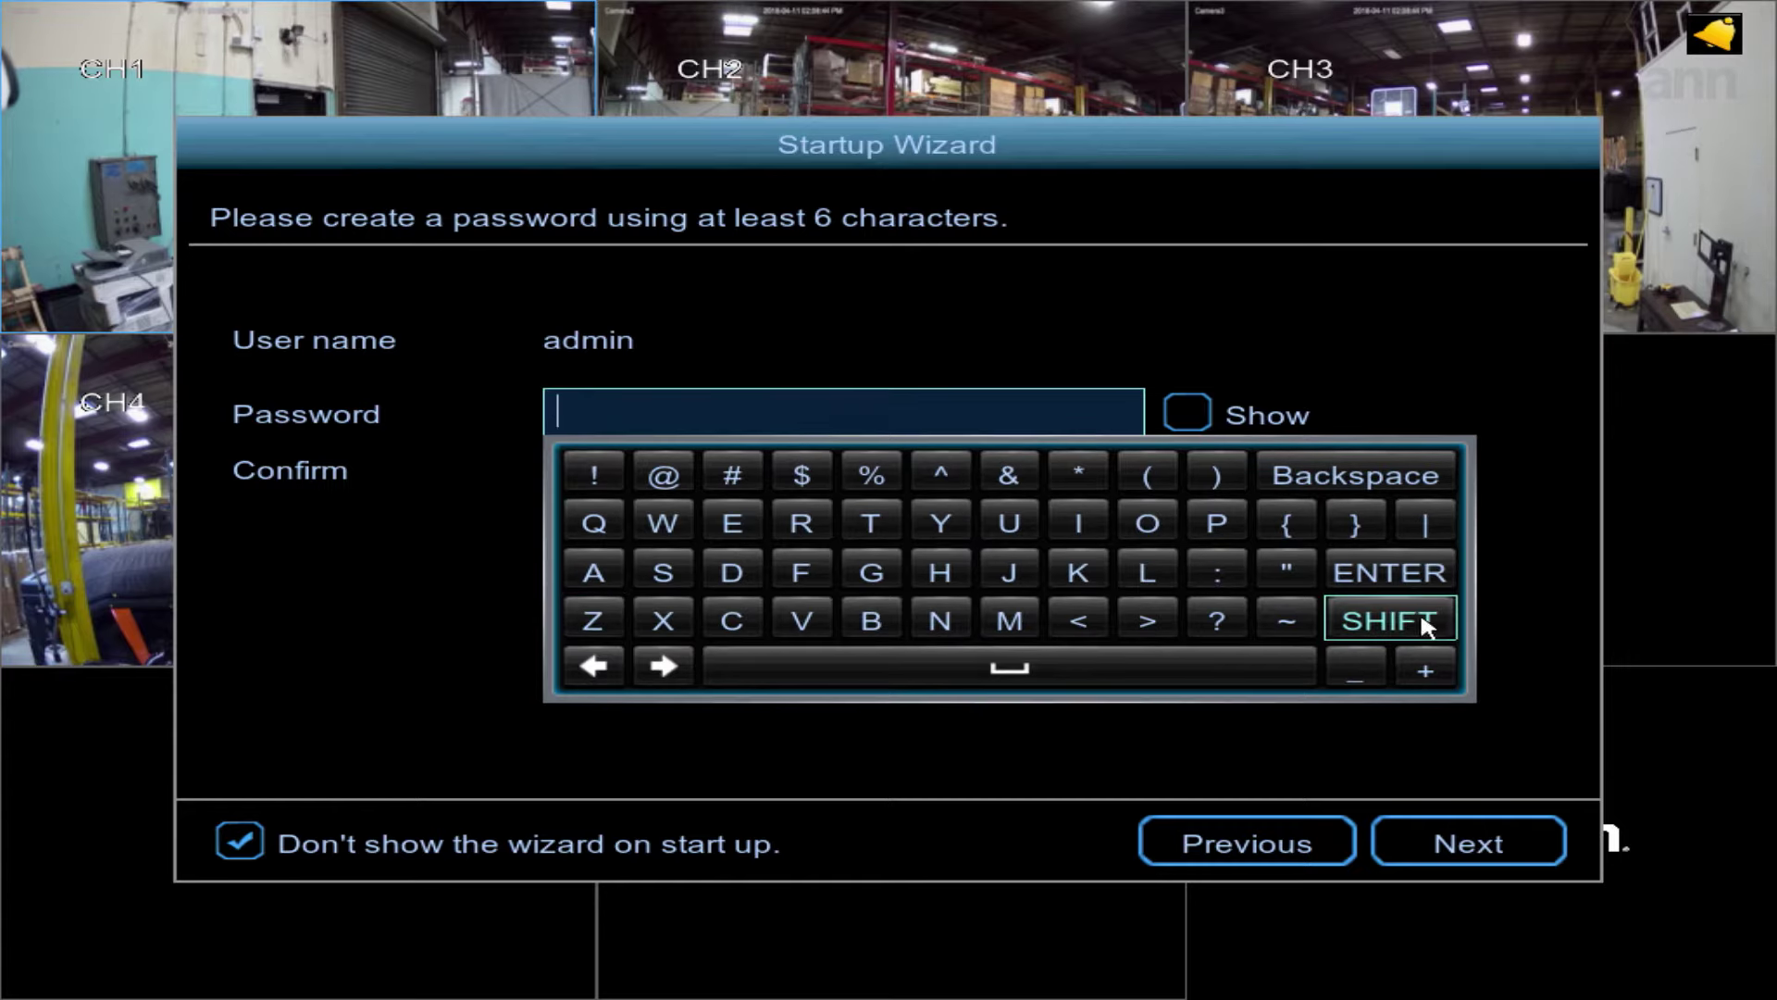
click(1413, 613)
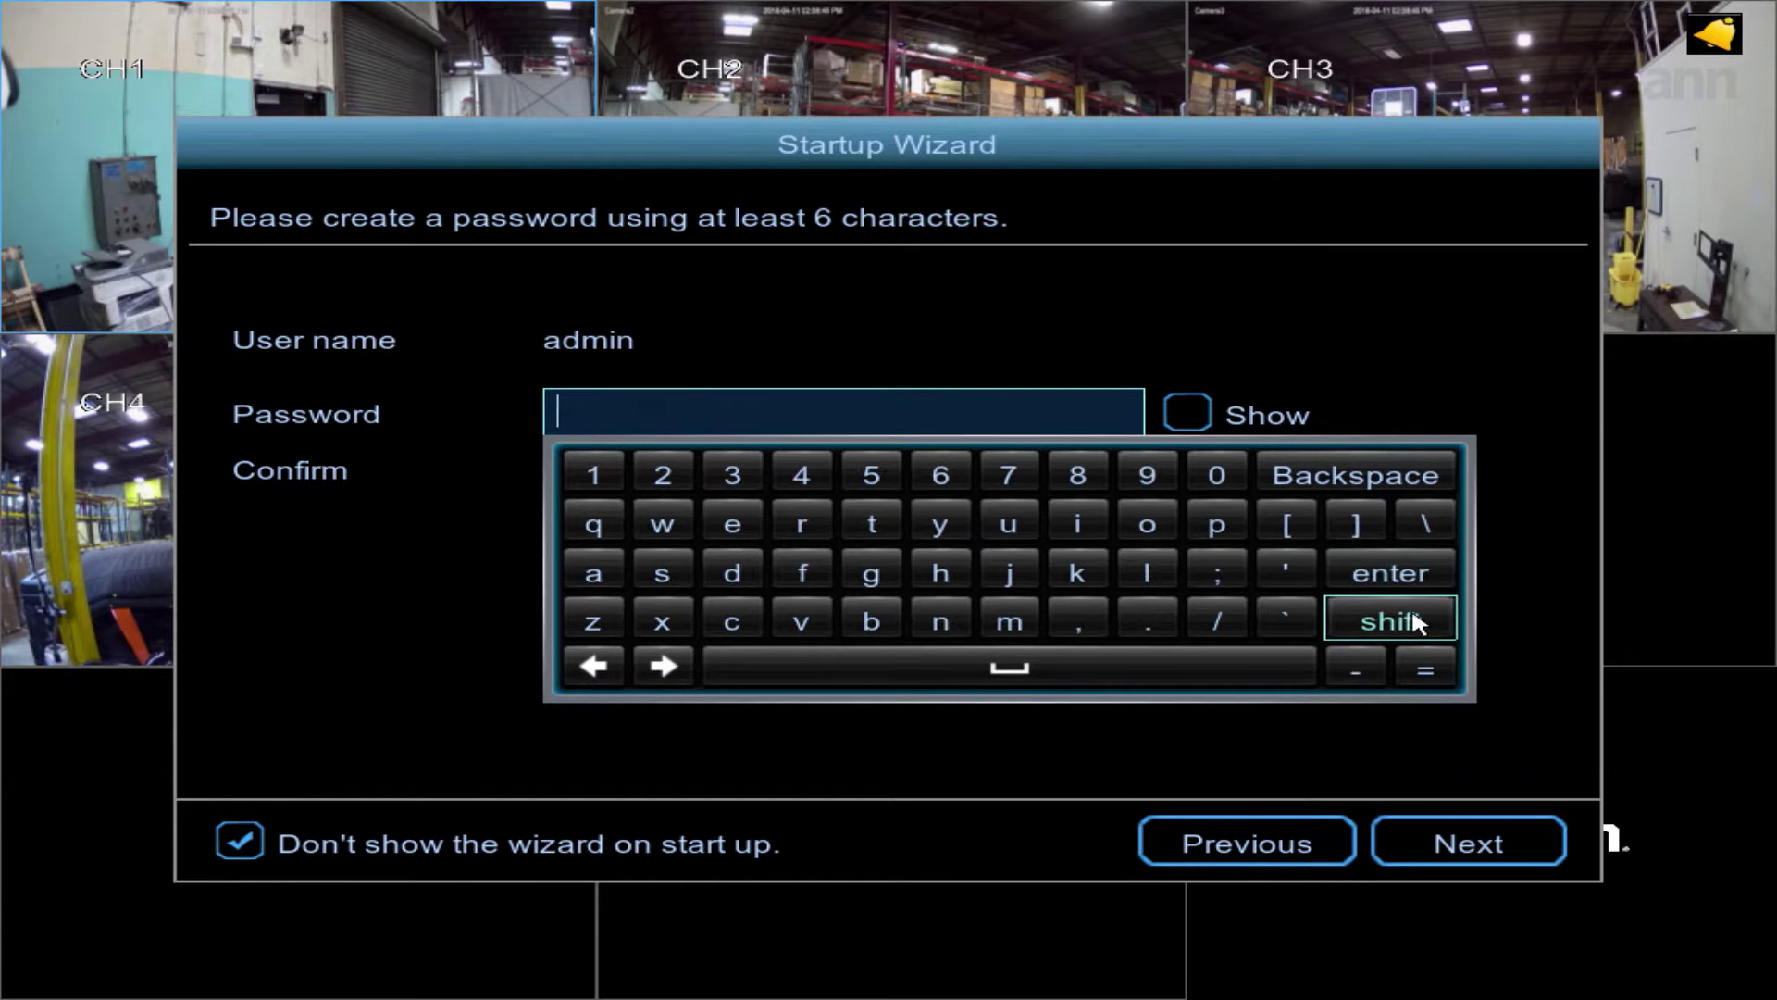
click(1214, 523)
click(619, 579)
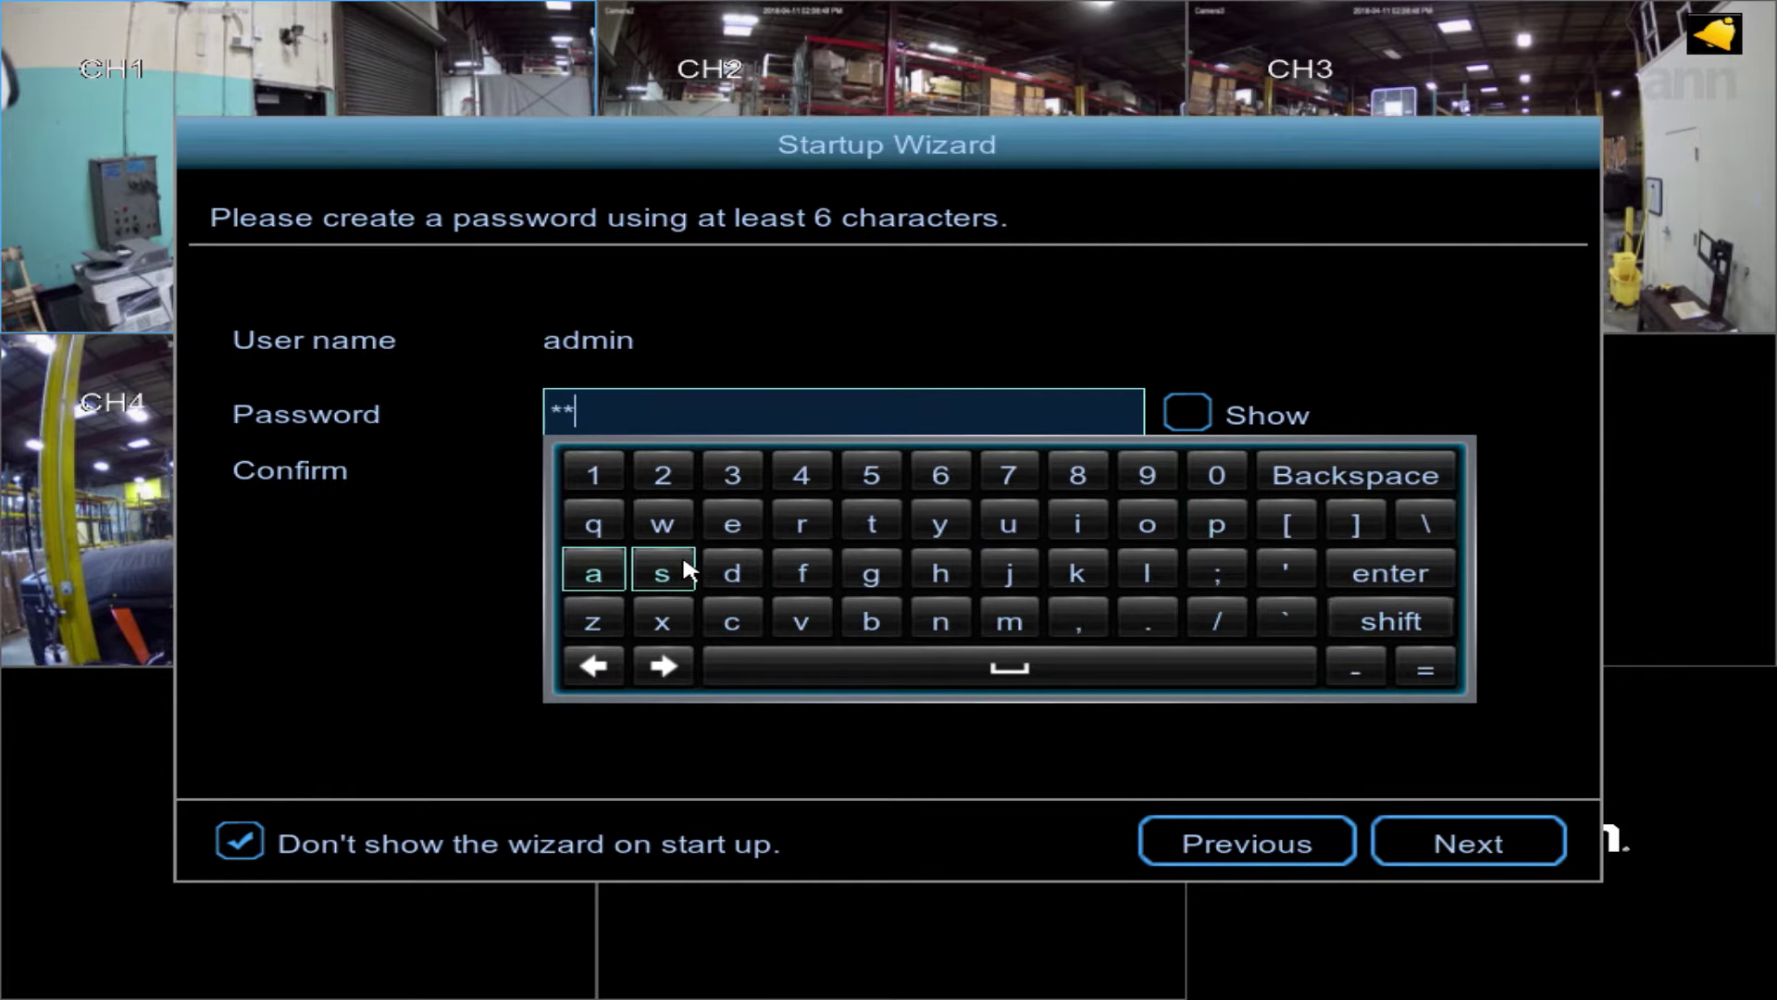
click(681, 566)
click(682, 567)
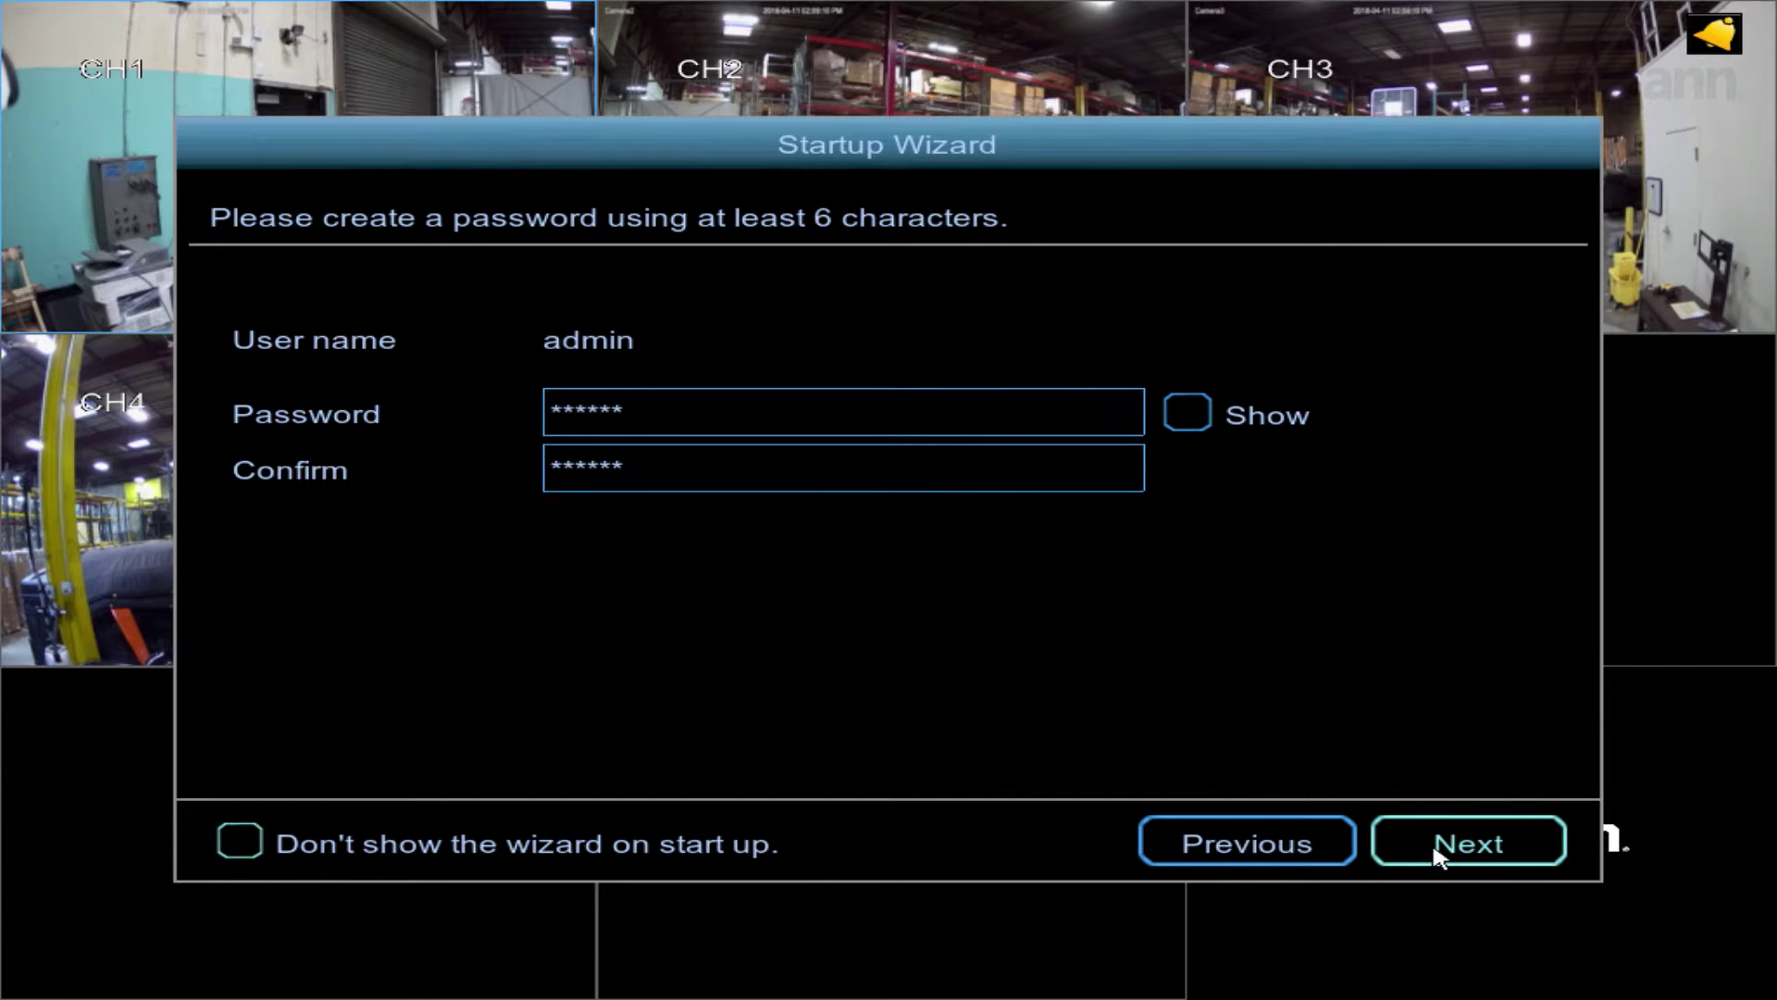
click(1448, 854)
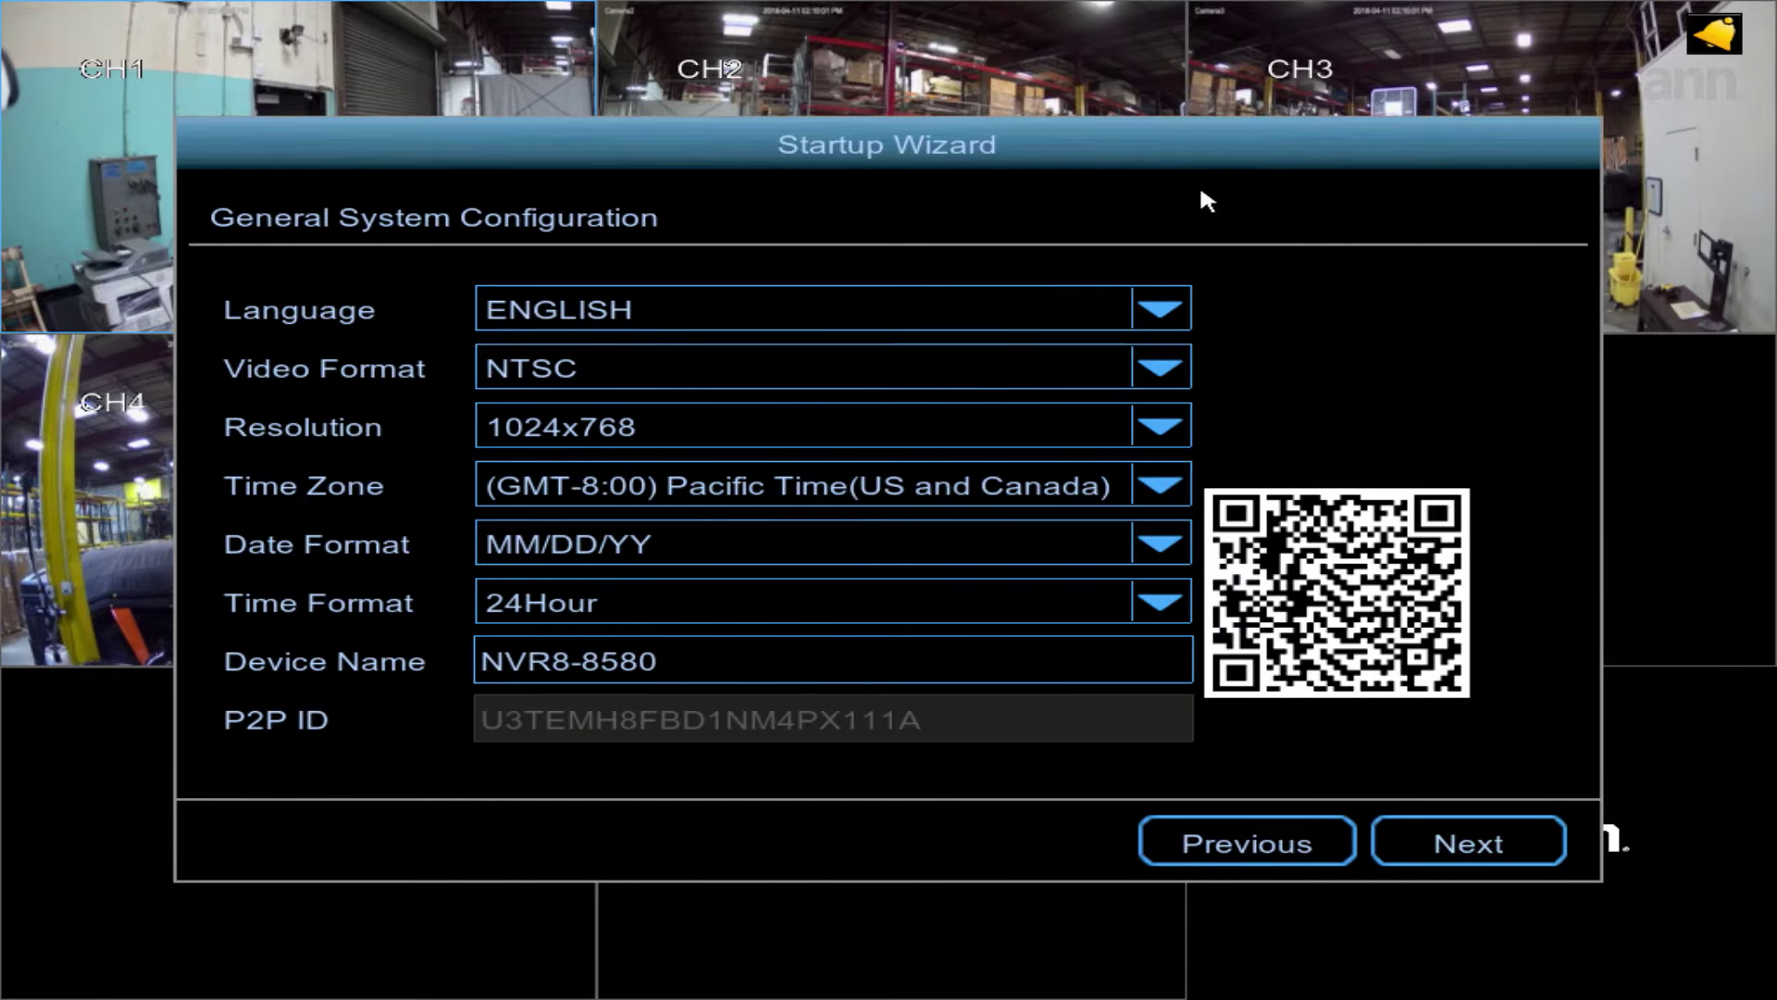
Keep ENGLISH and NTSC, and choose the 1920x1080(1080p) display resolution.
click(1162, 313)
click(1161, 311)
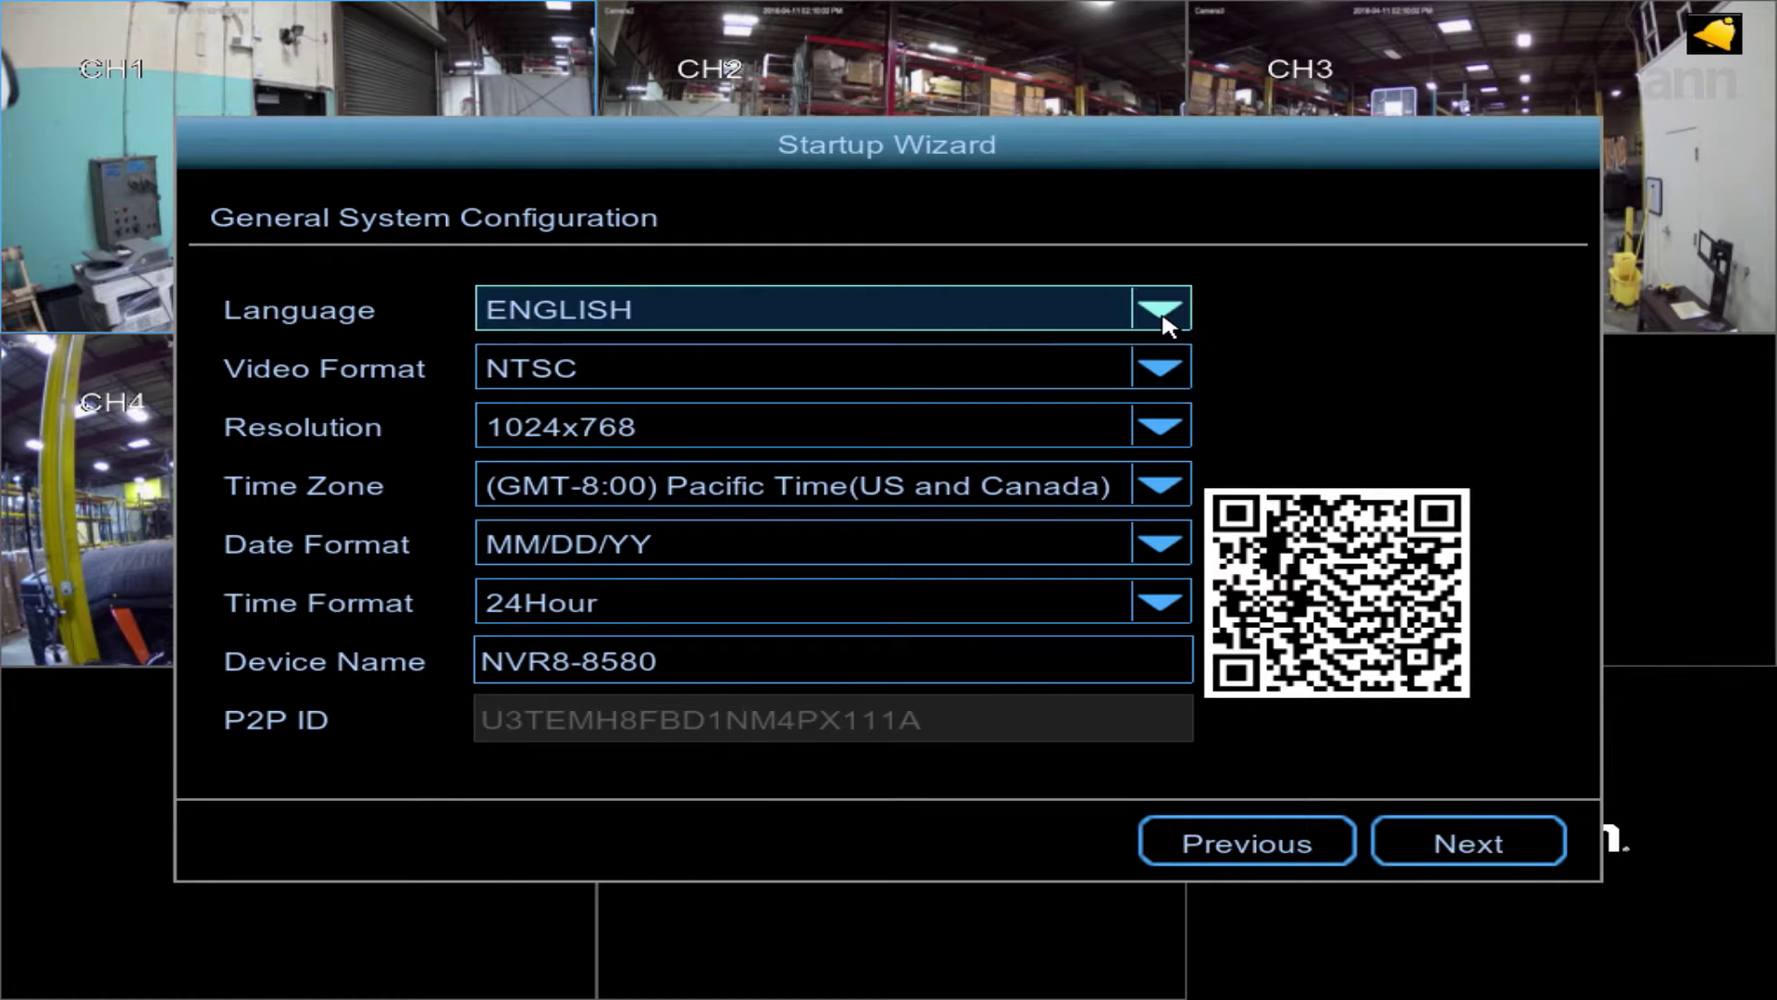
click(1155, 372)
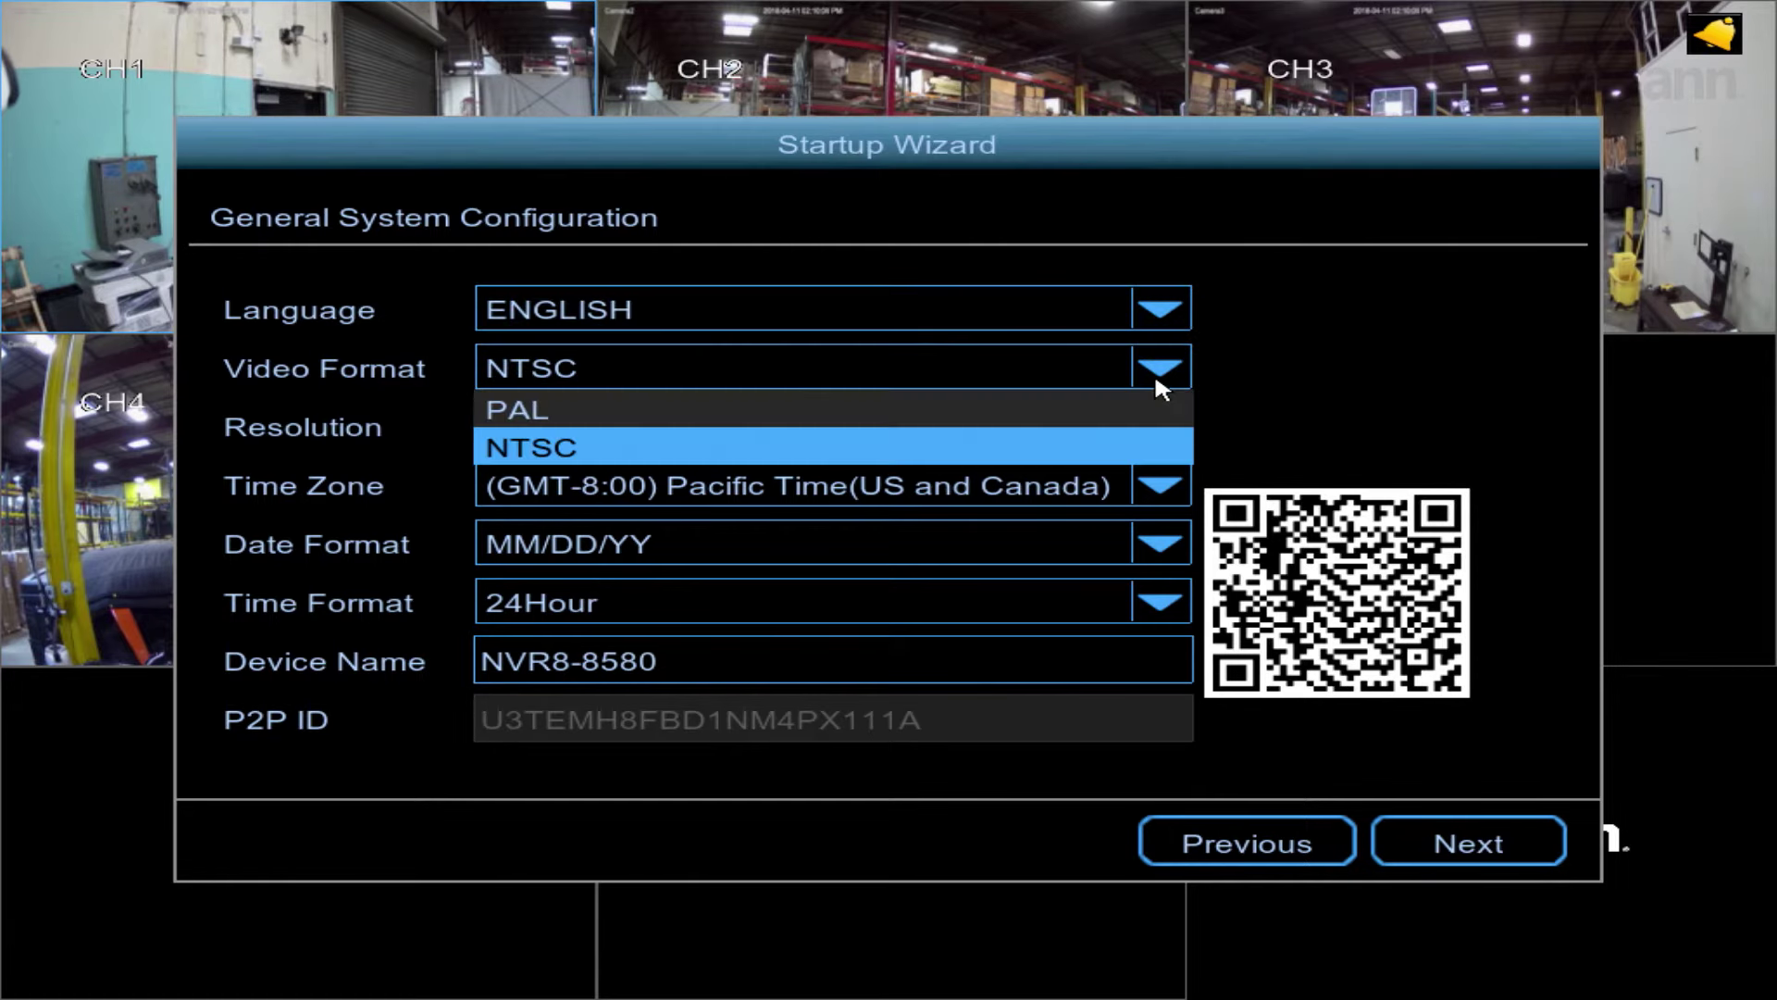
click(1153, 372)
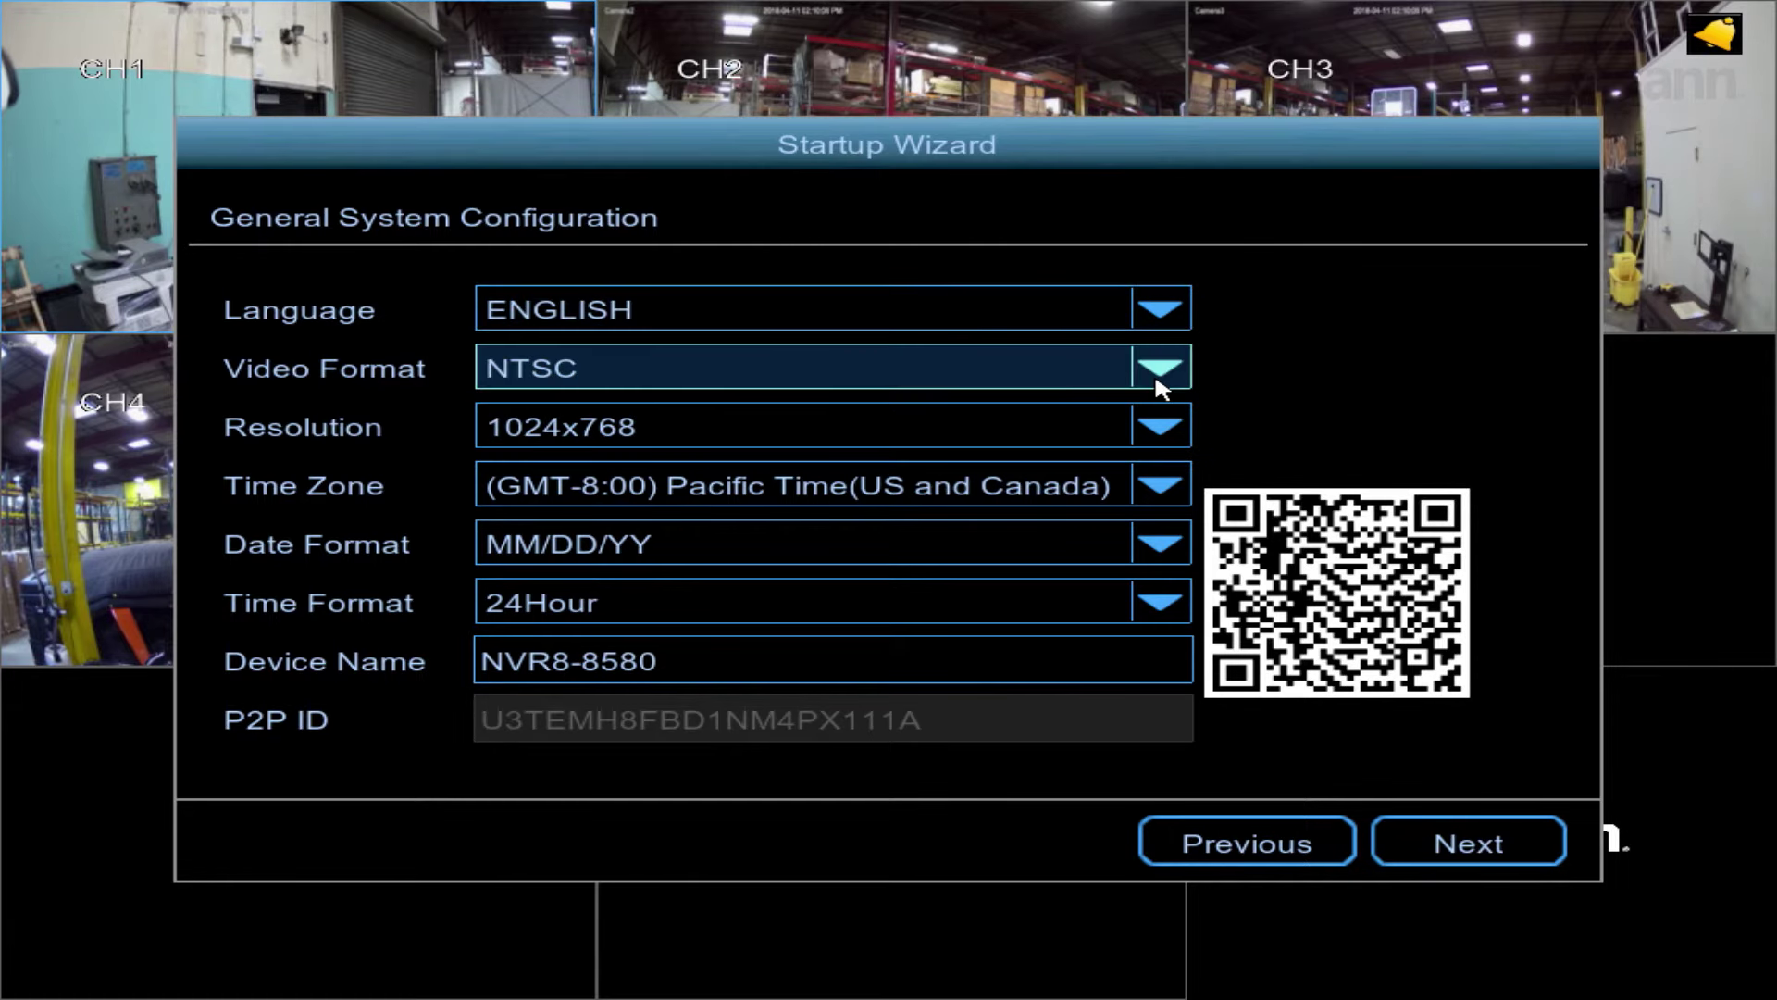
click(1165, 429)
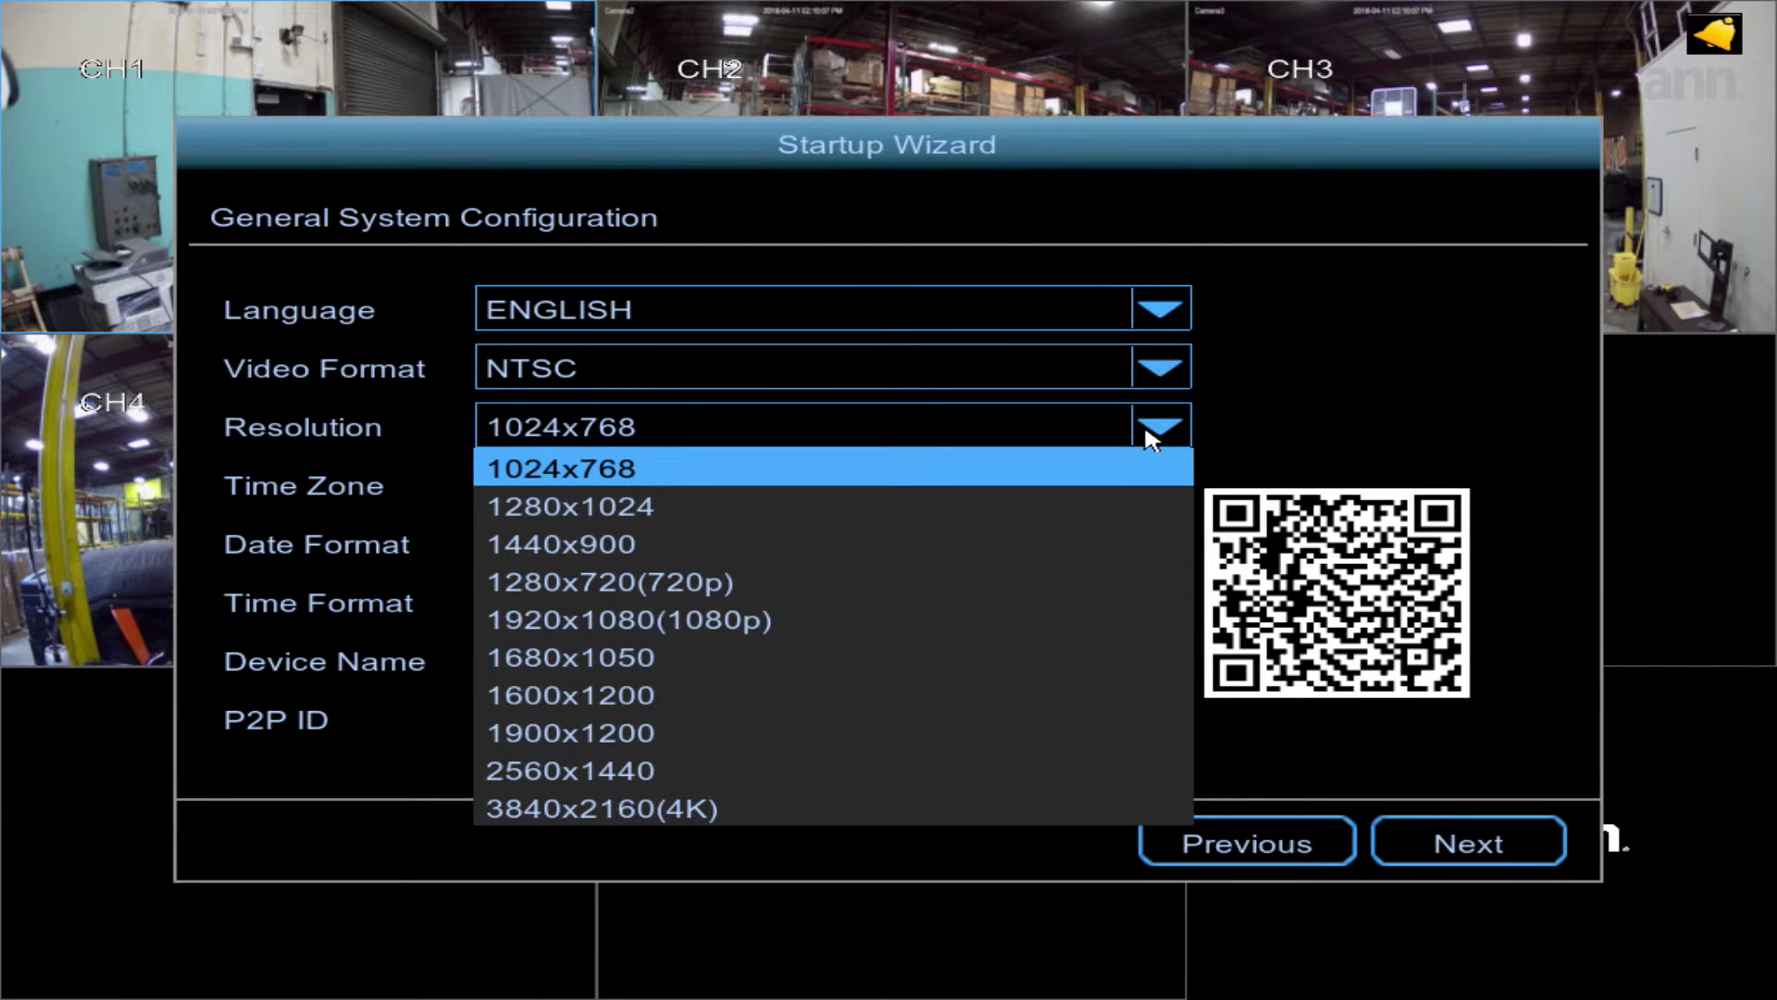
click(740, 620)
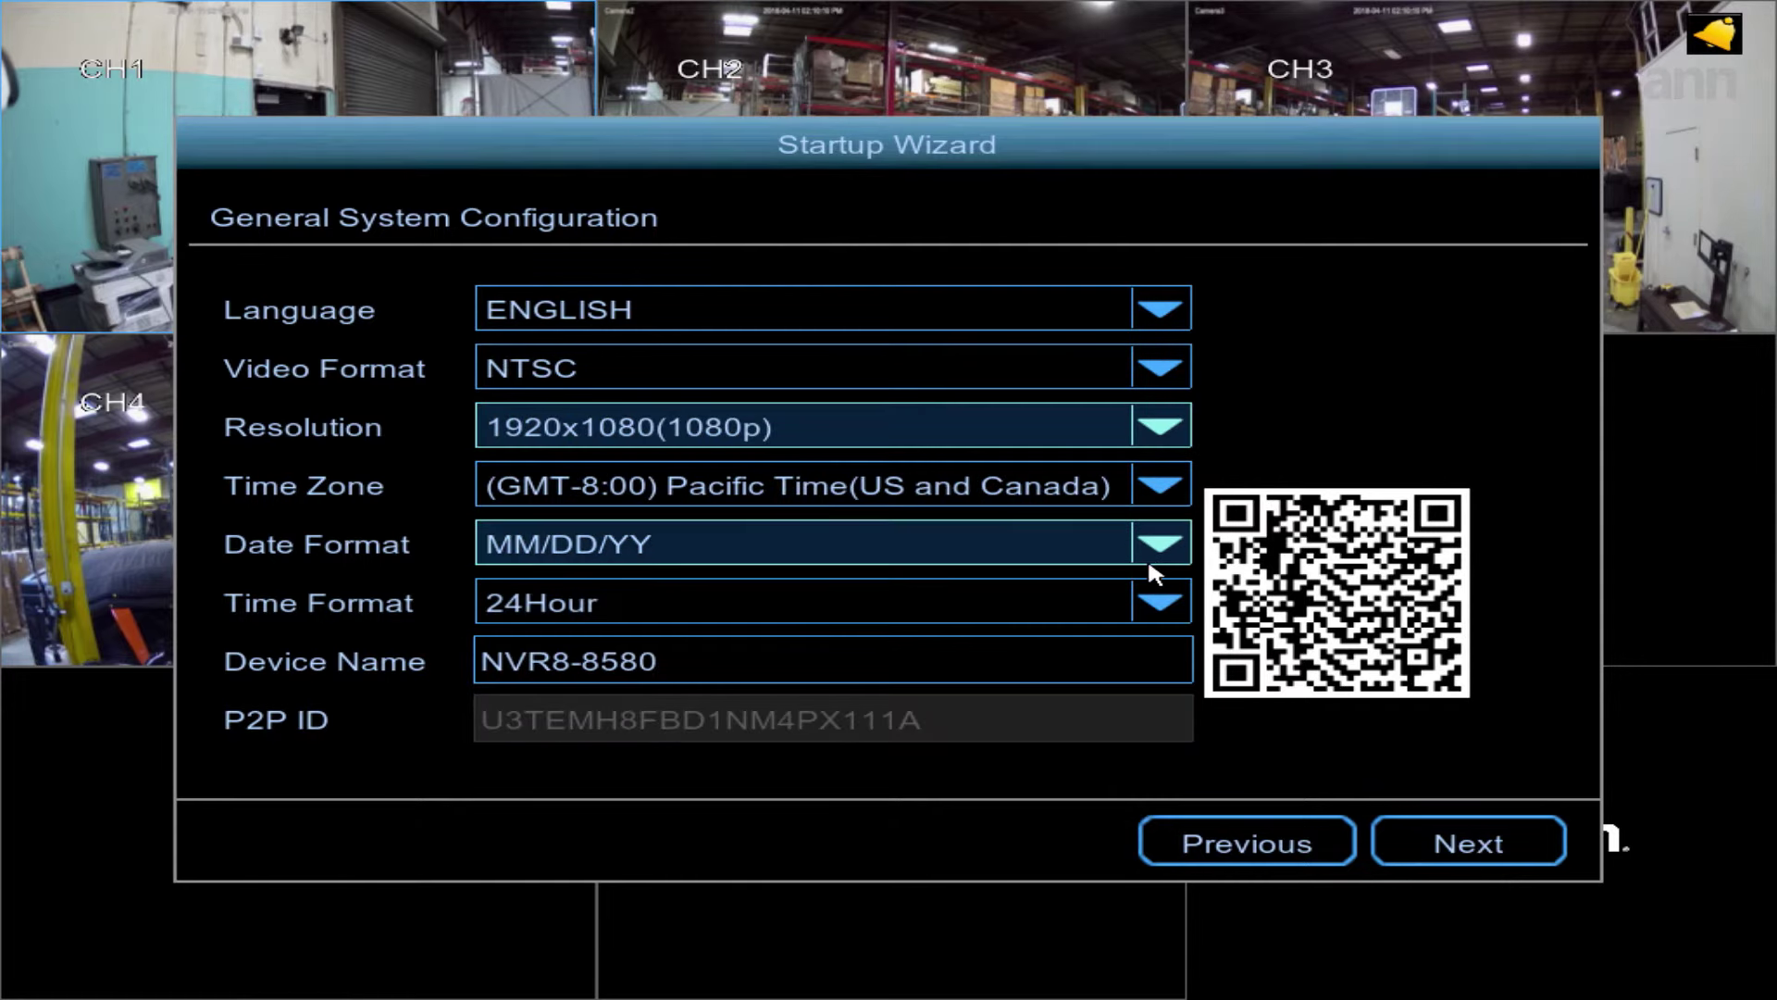
Keep Pacific Time, MM/DD/YY date and 24Hour time formats, and accept the general settings.
click(1161, 488)
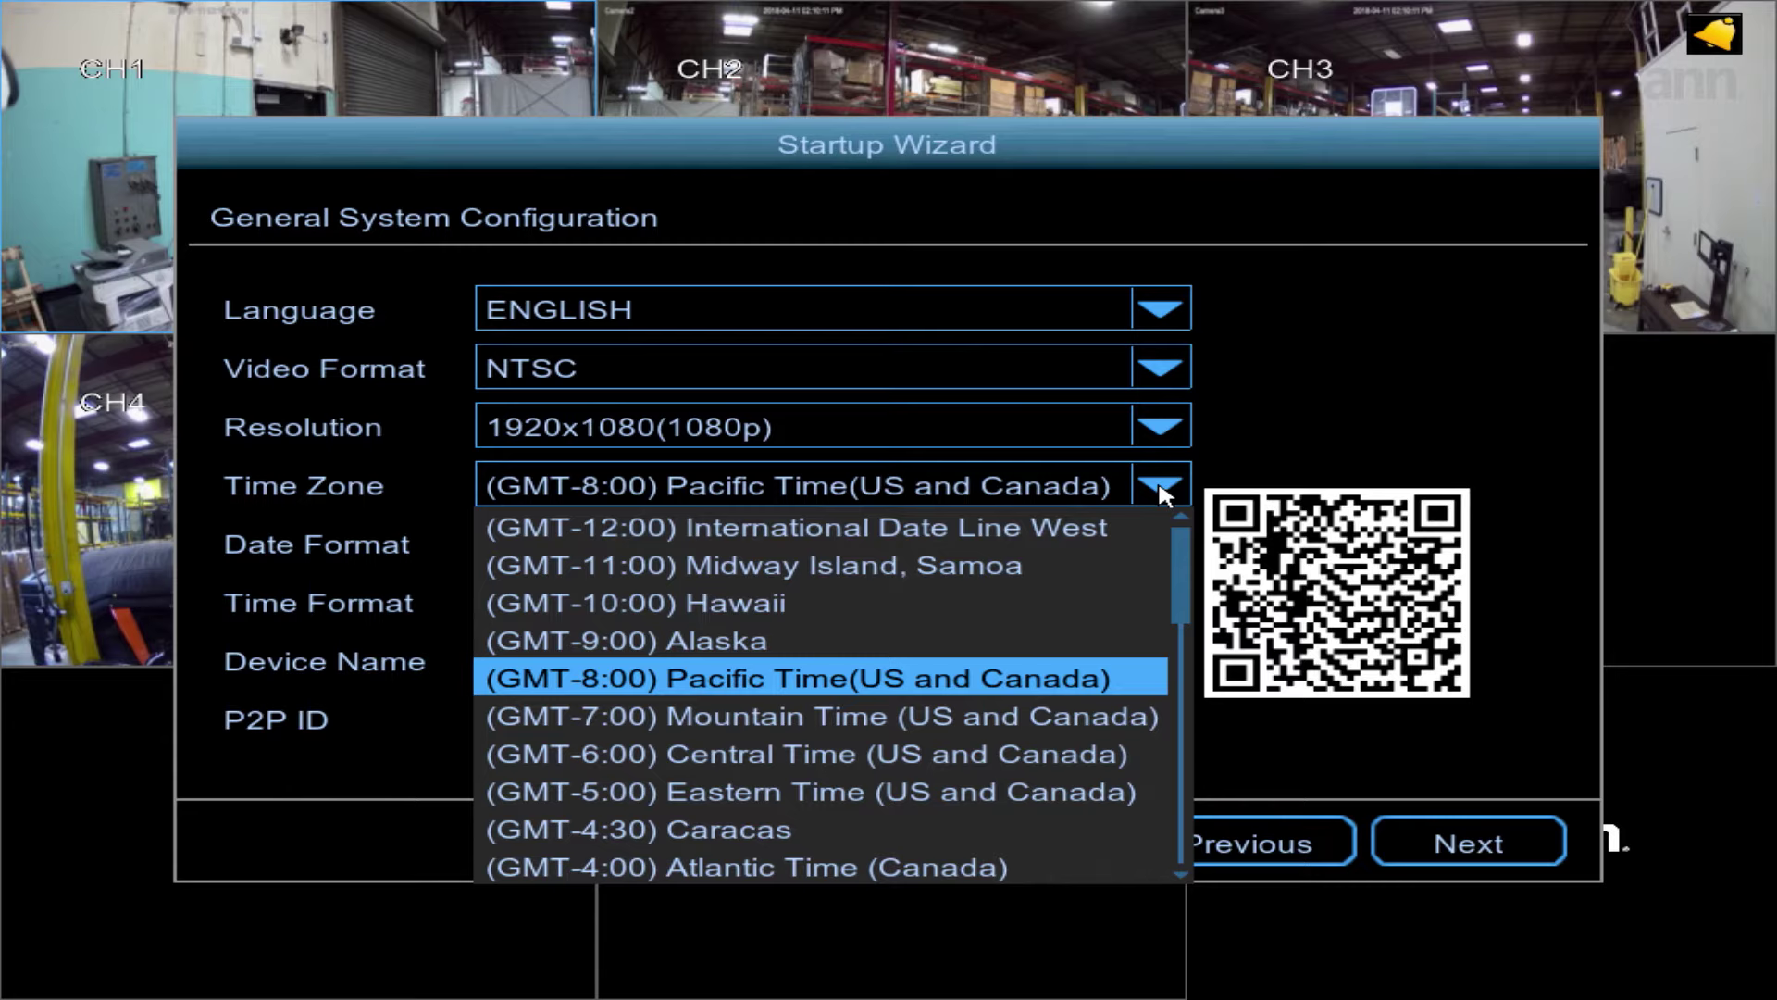
click(1164, 495)
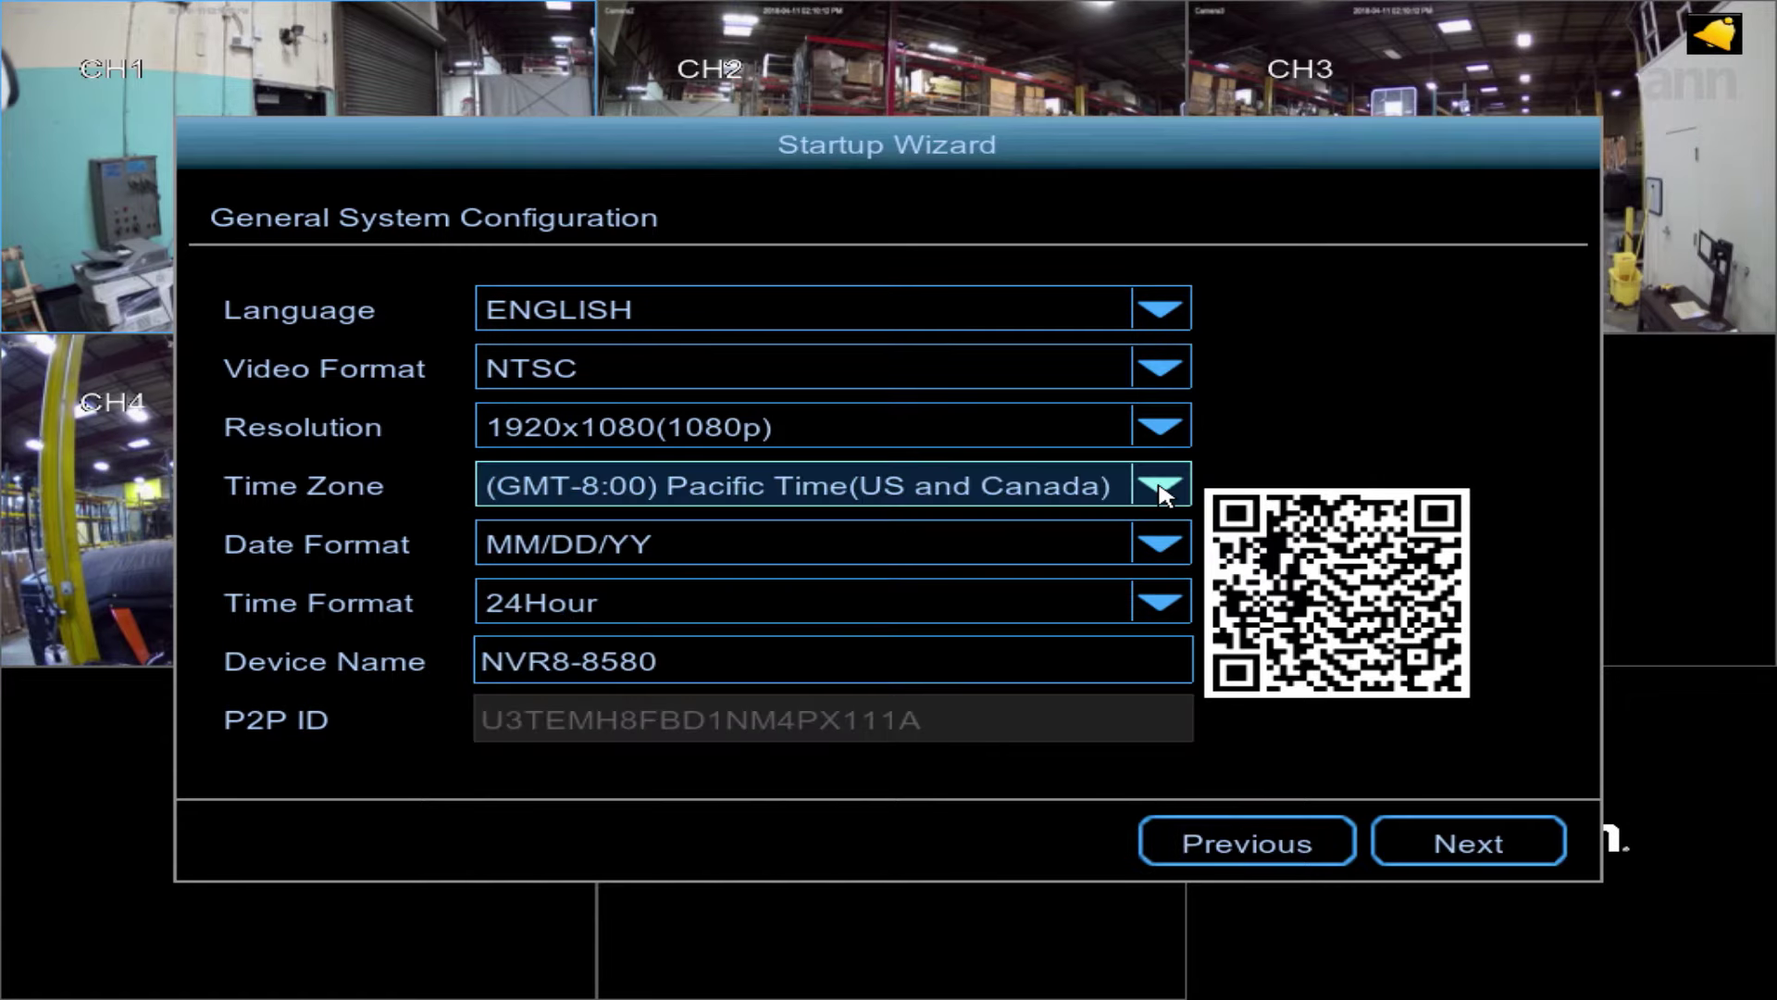
click(1162, 549)
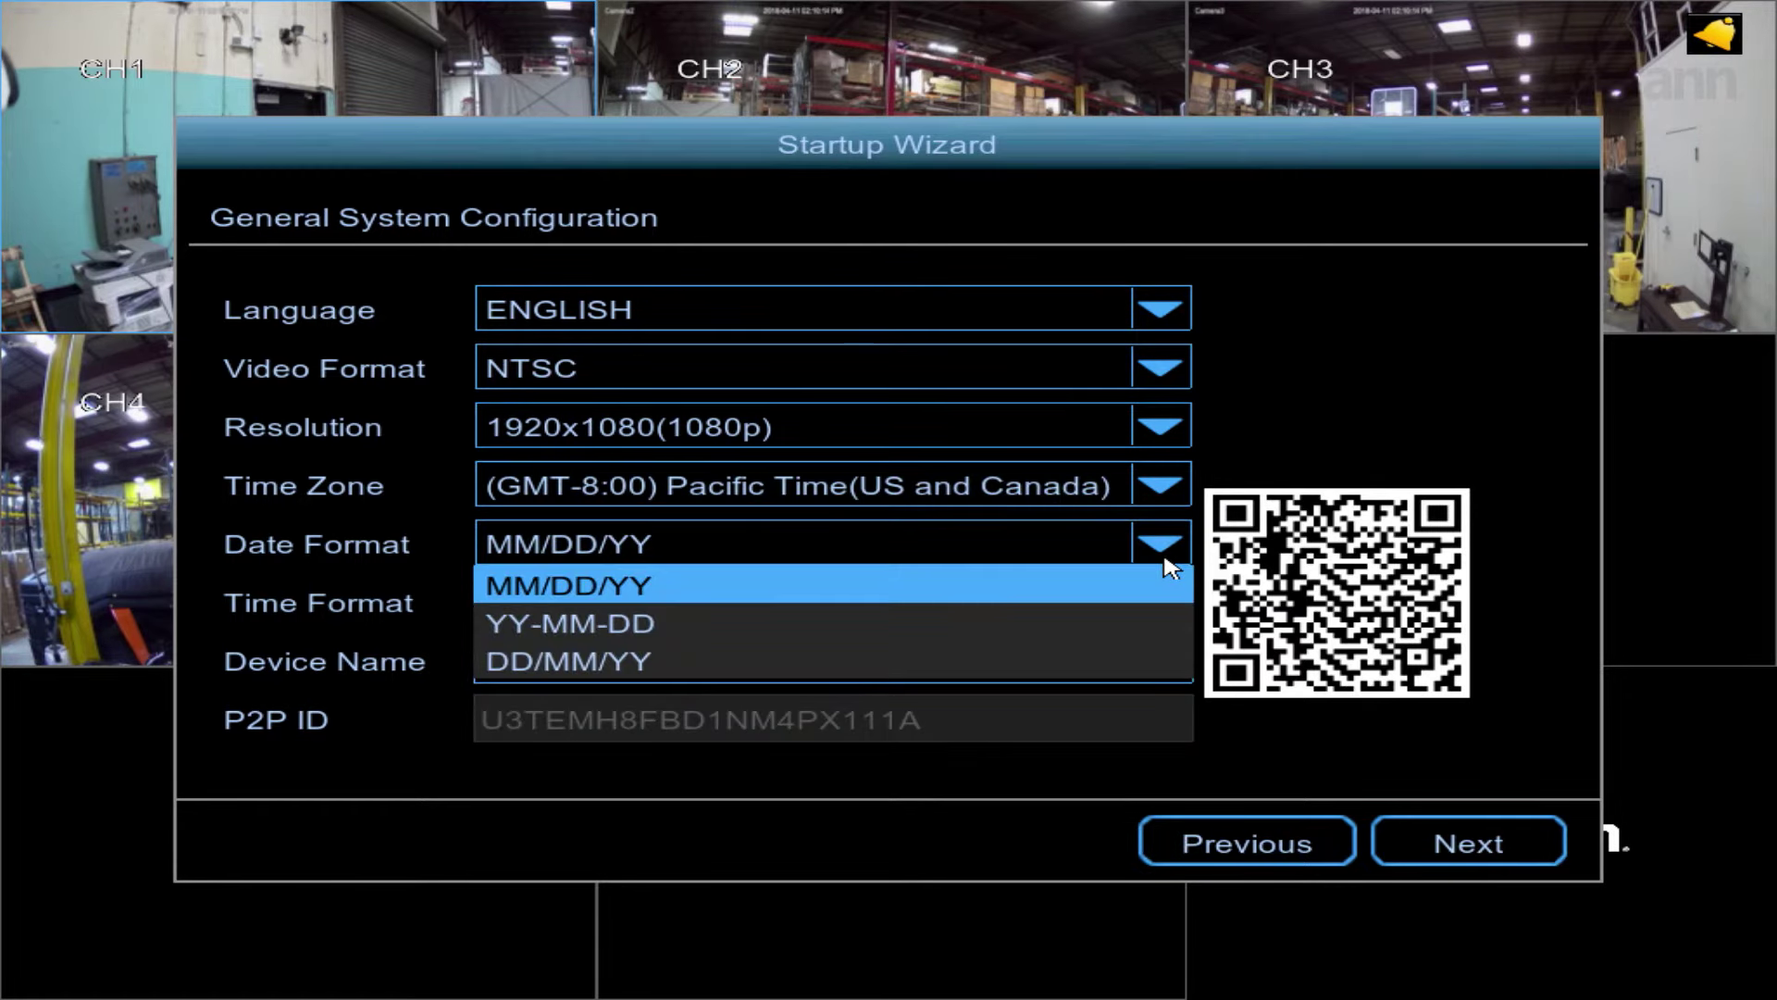
click(1168, 566)
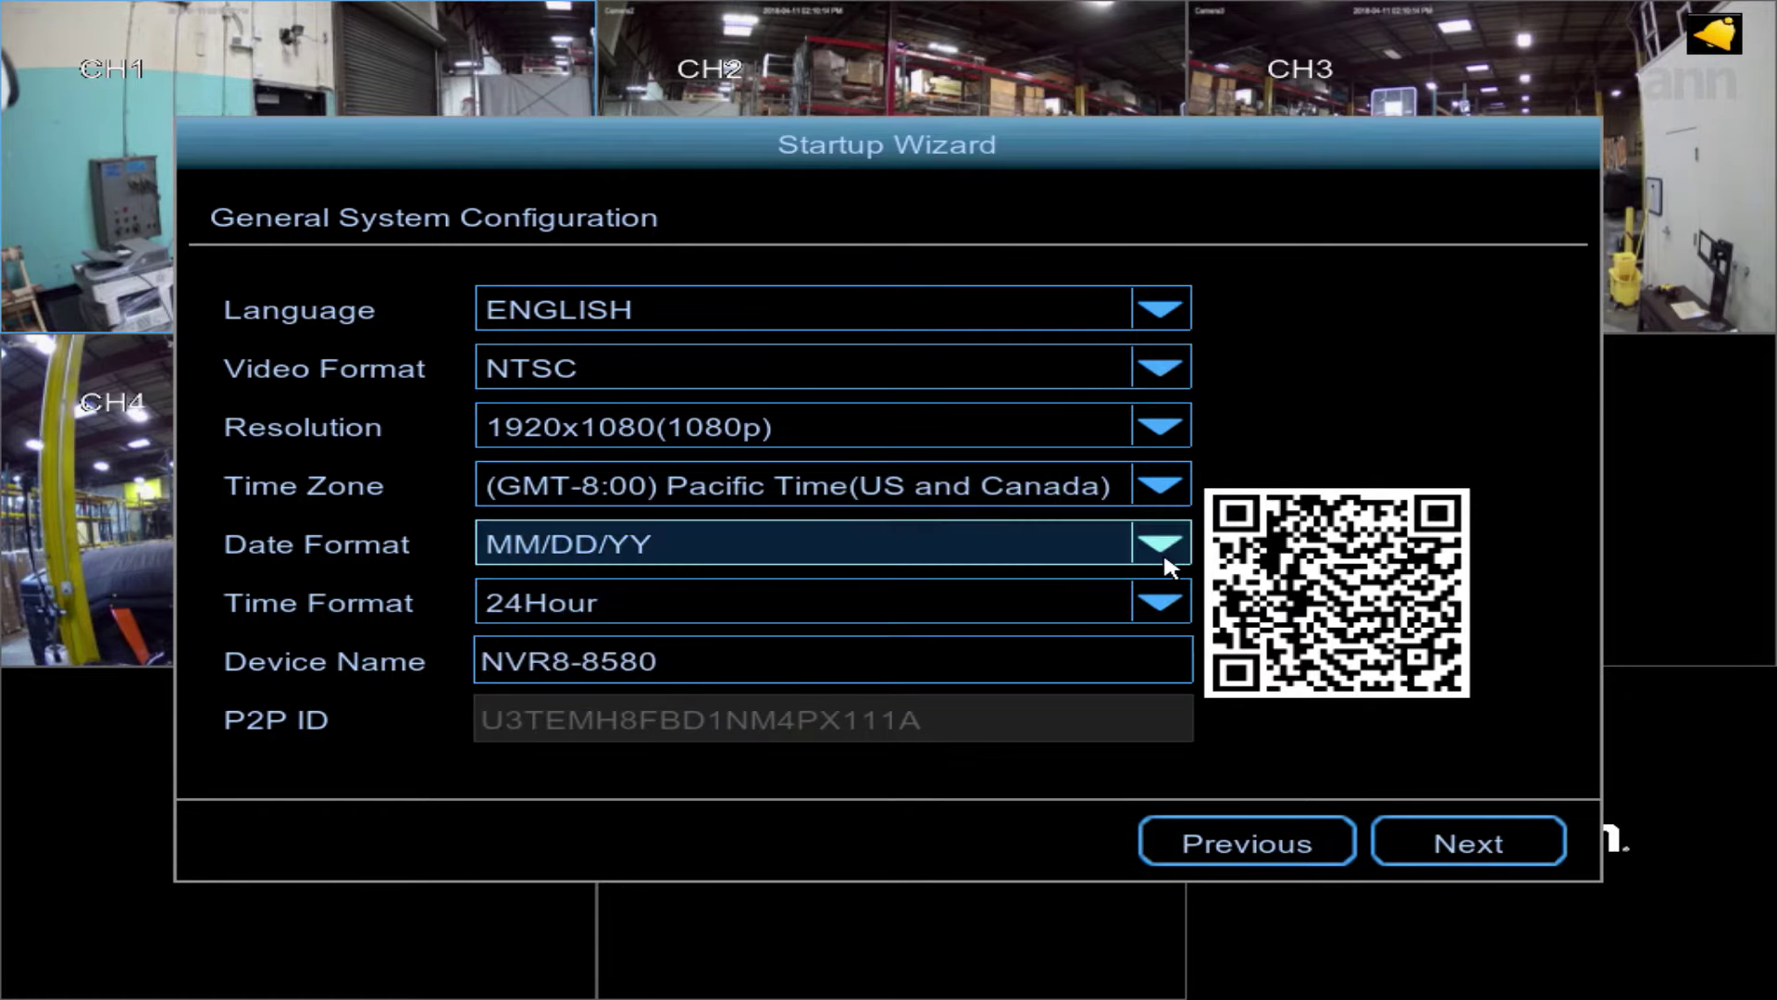
click(1154, 604)
click(1151, 604)
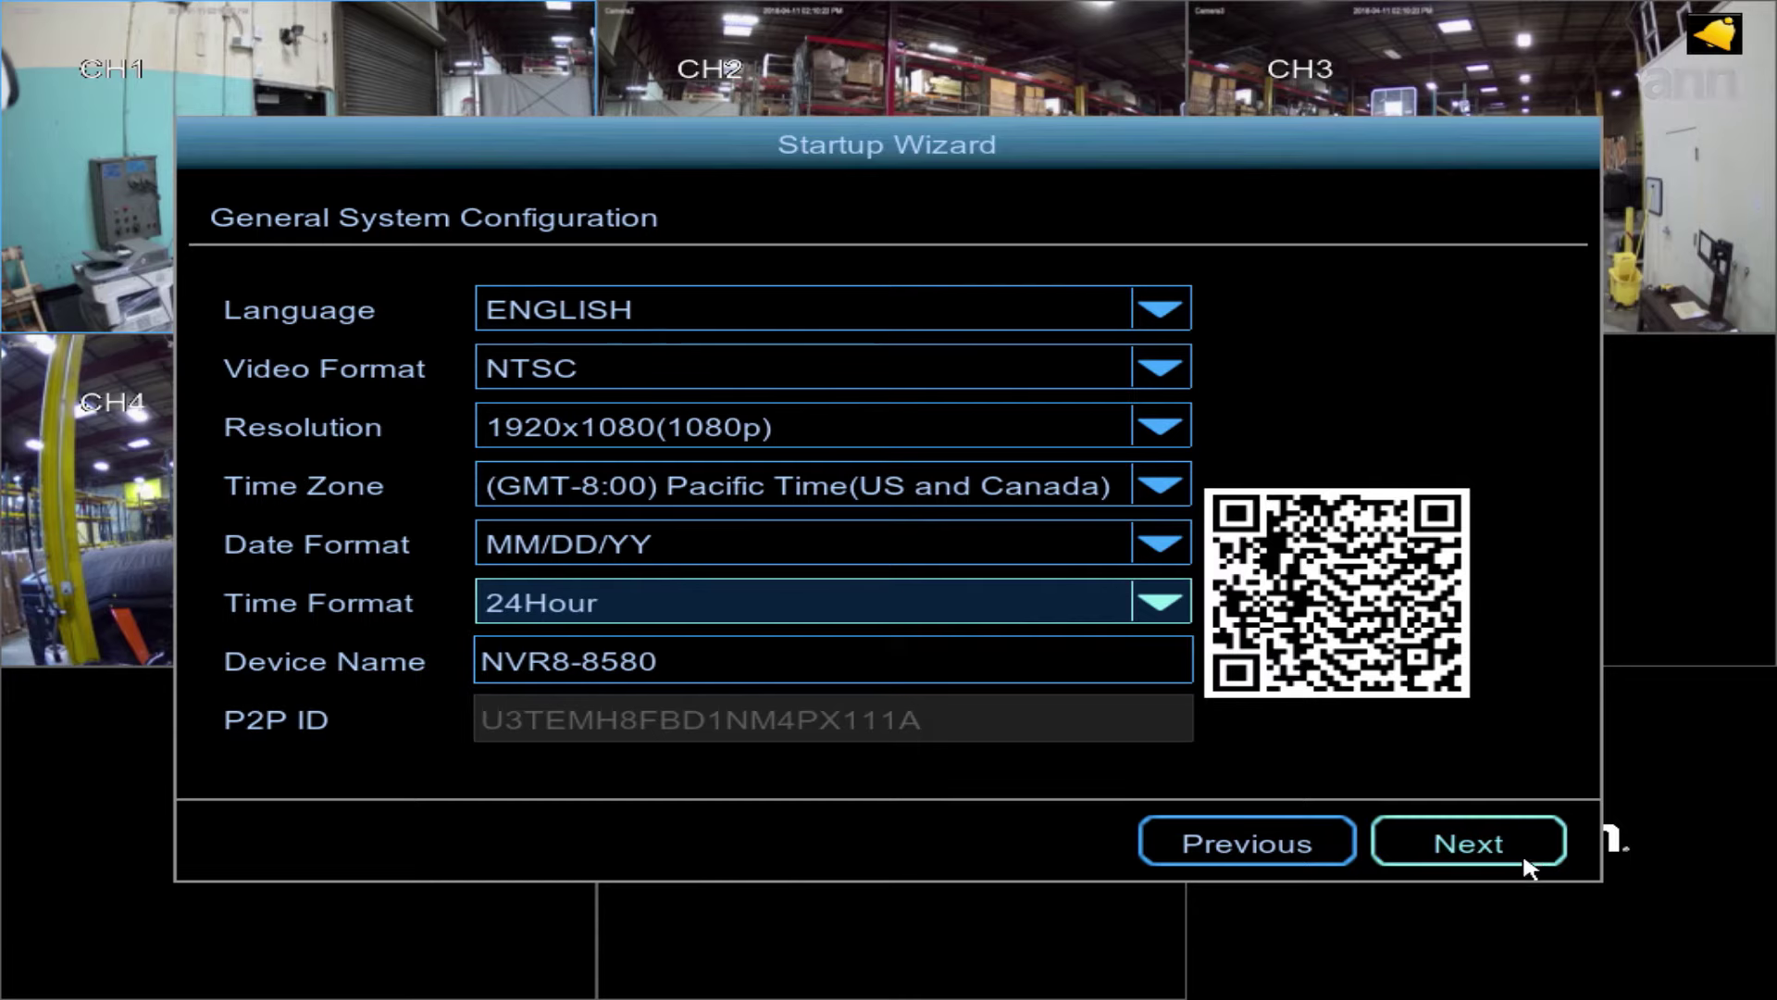
click(1455, 846)
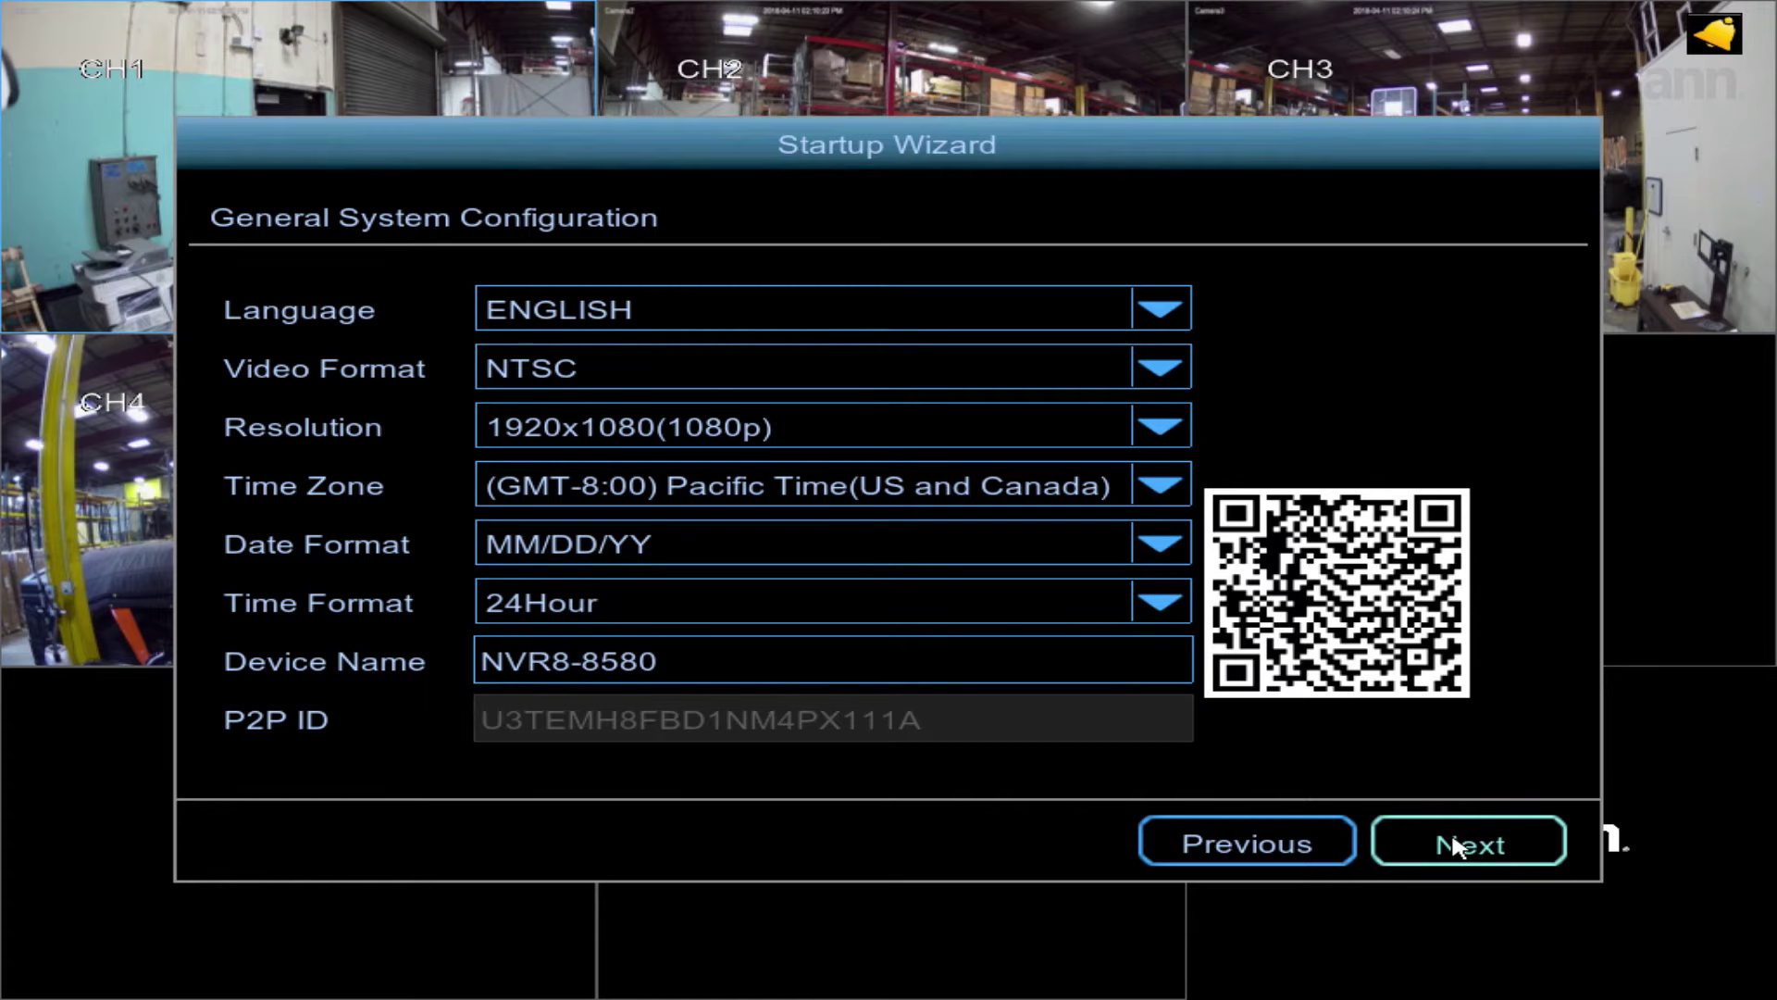
On the Device List page, rename channel CH1 from Camera1 to 'front door'.
click(1062, 365)
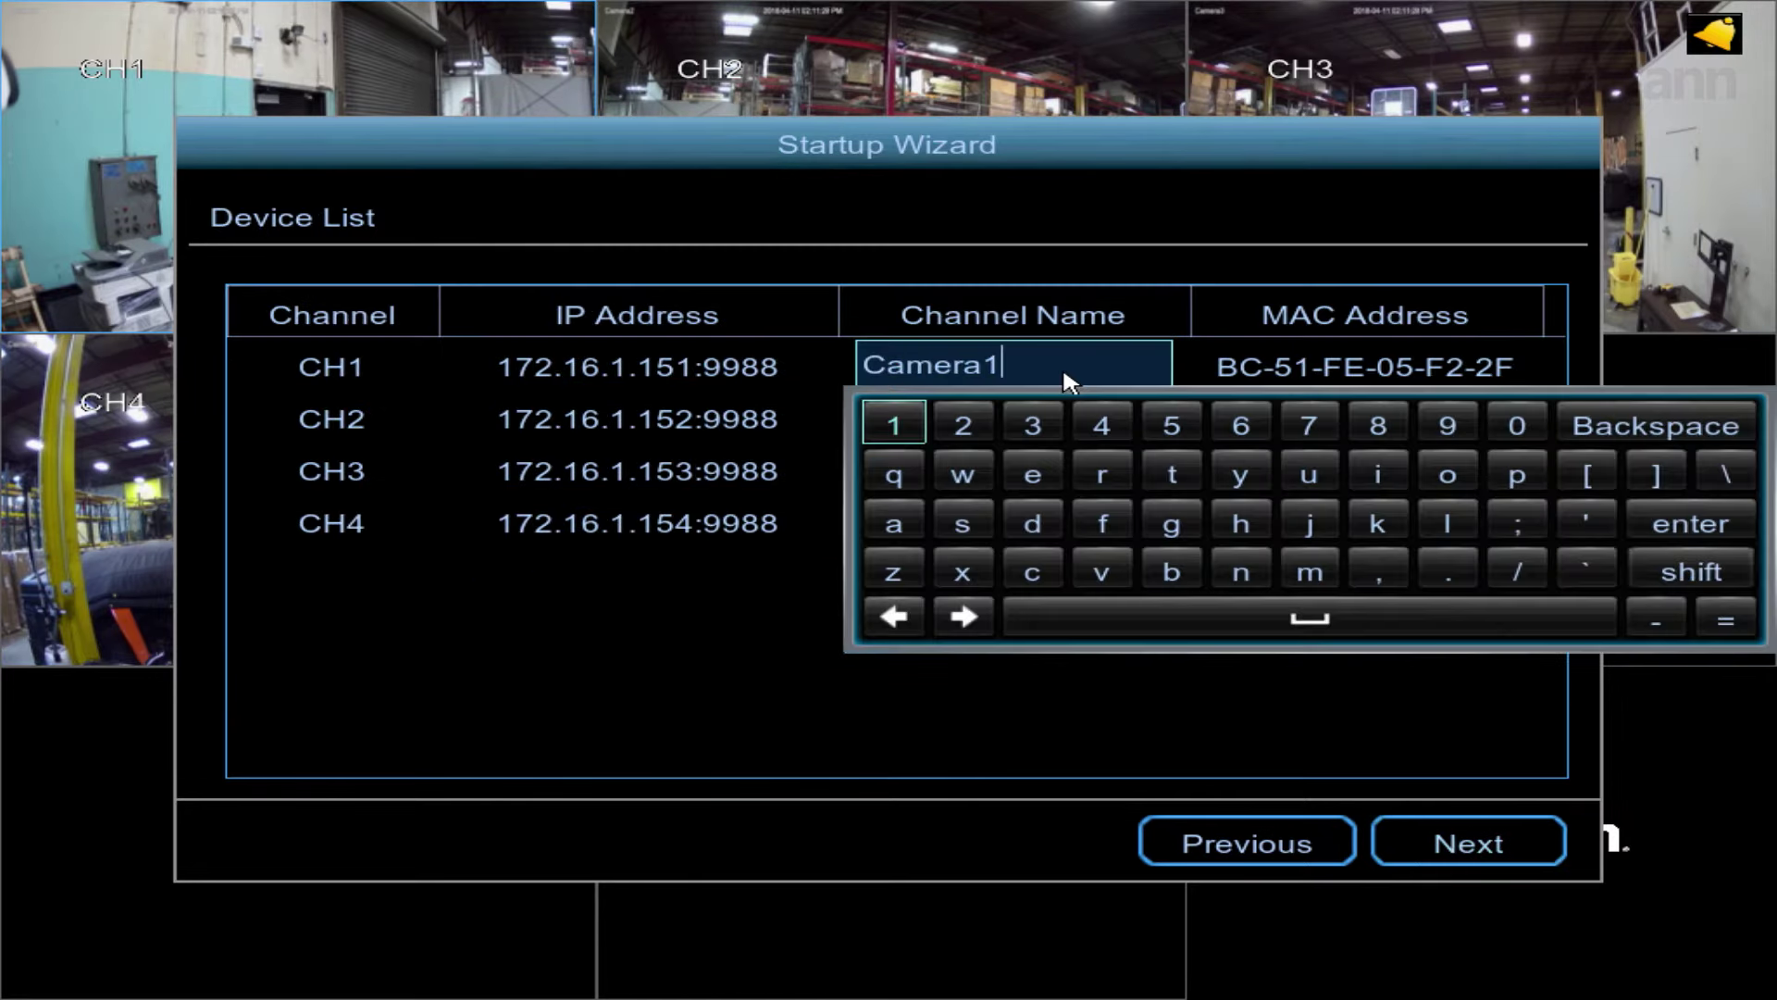
click(1620, 425)
click(1102, 523)
click(1102, 473)
click(1448, 474)
click(1240, 571)
click(1172, 474)
click(1309, 617)
click(1032, 523)
click(1447, 474)
click(1448, 474)
click(1101, 474)
click(1328, 793)
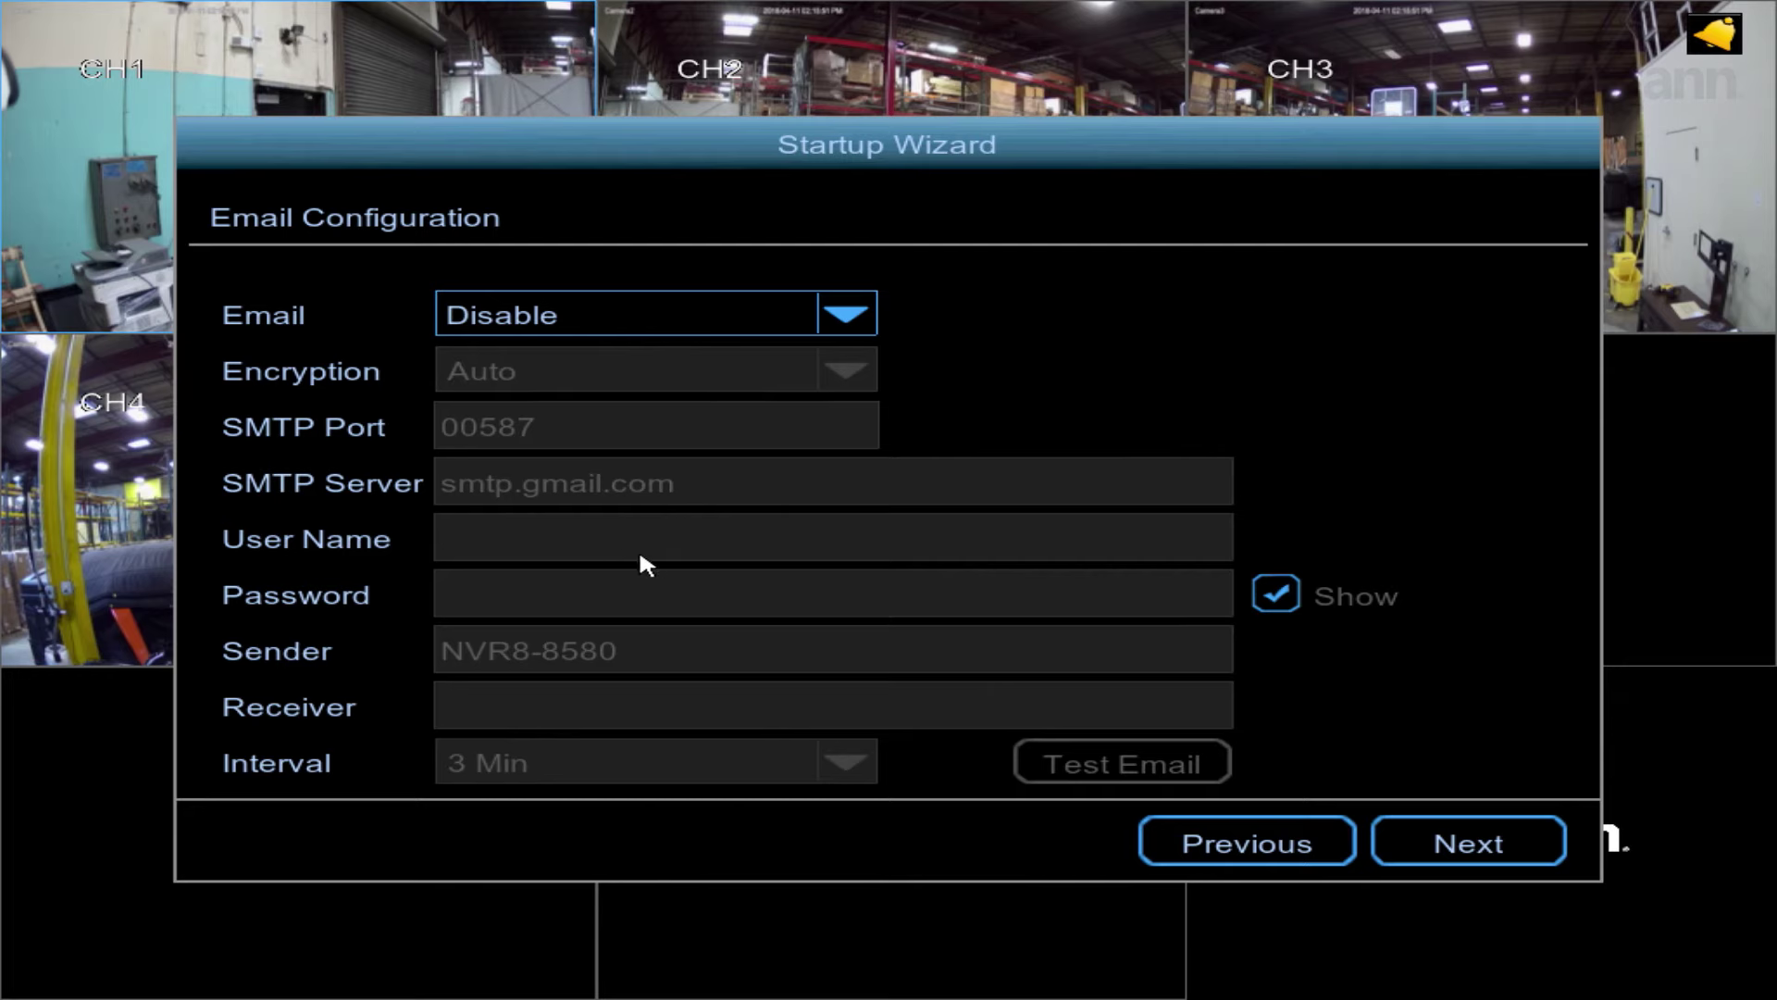
Enable email alerts and enter the Gmail account user name.
click(842, 320)
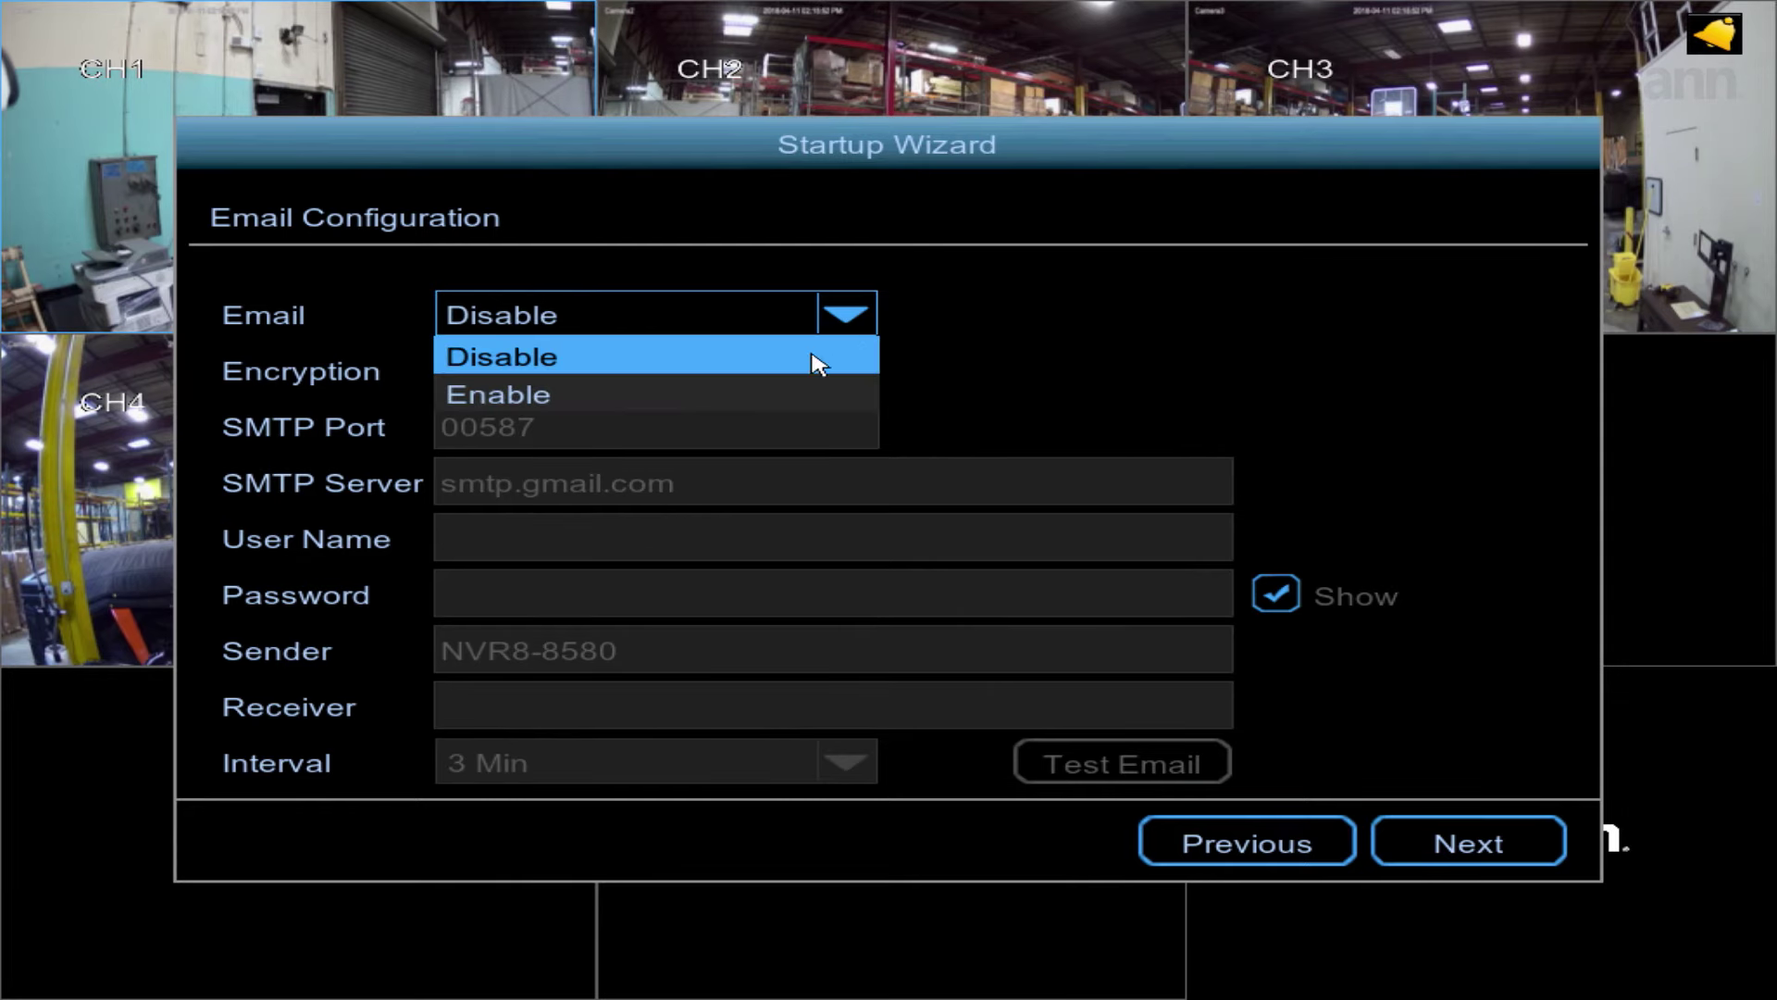
click(776, 408)
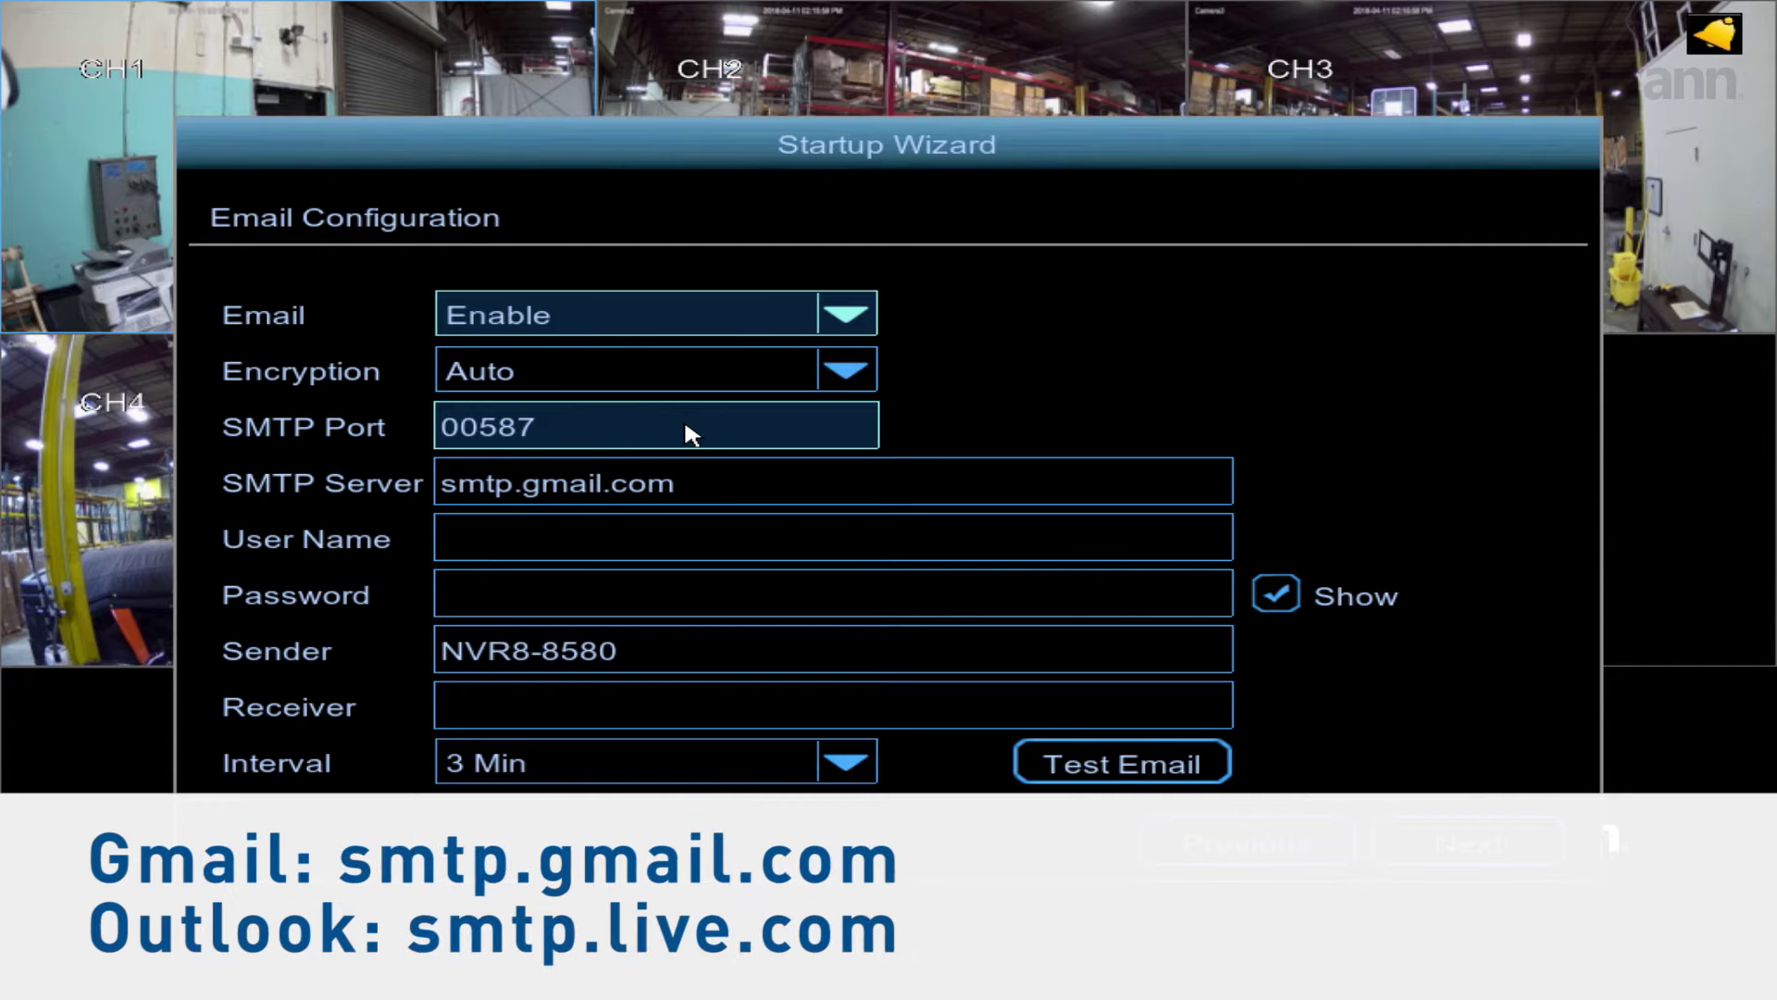
click(685, 537)
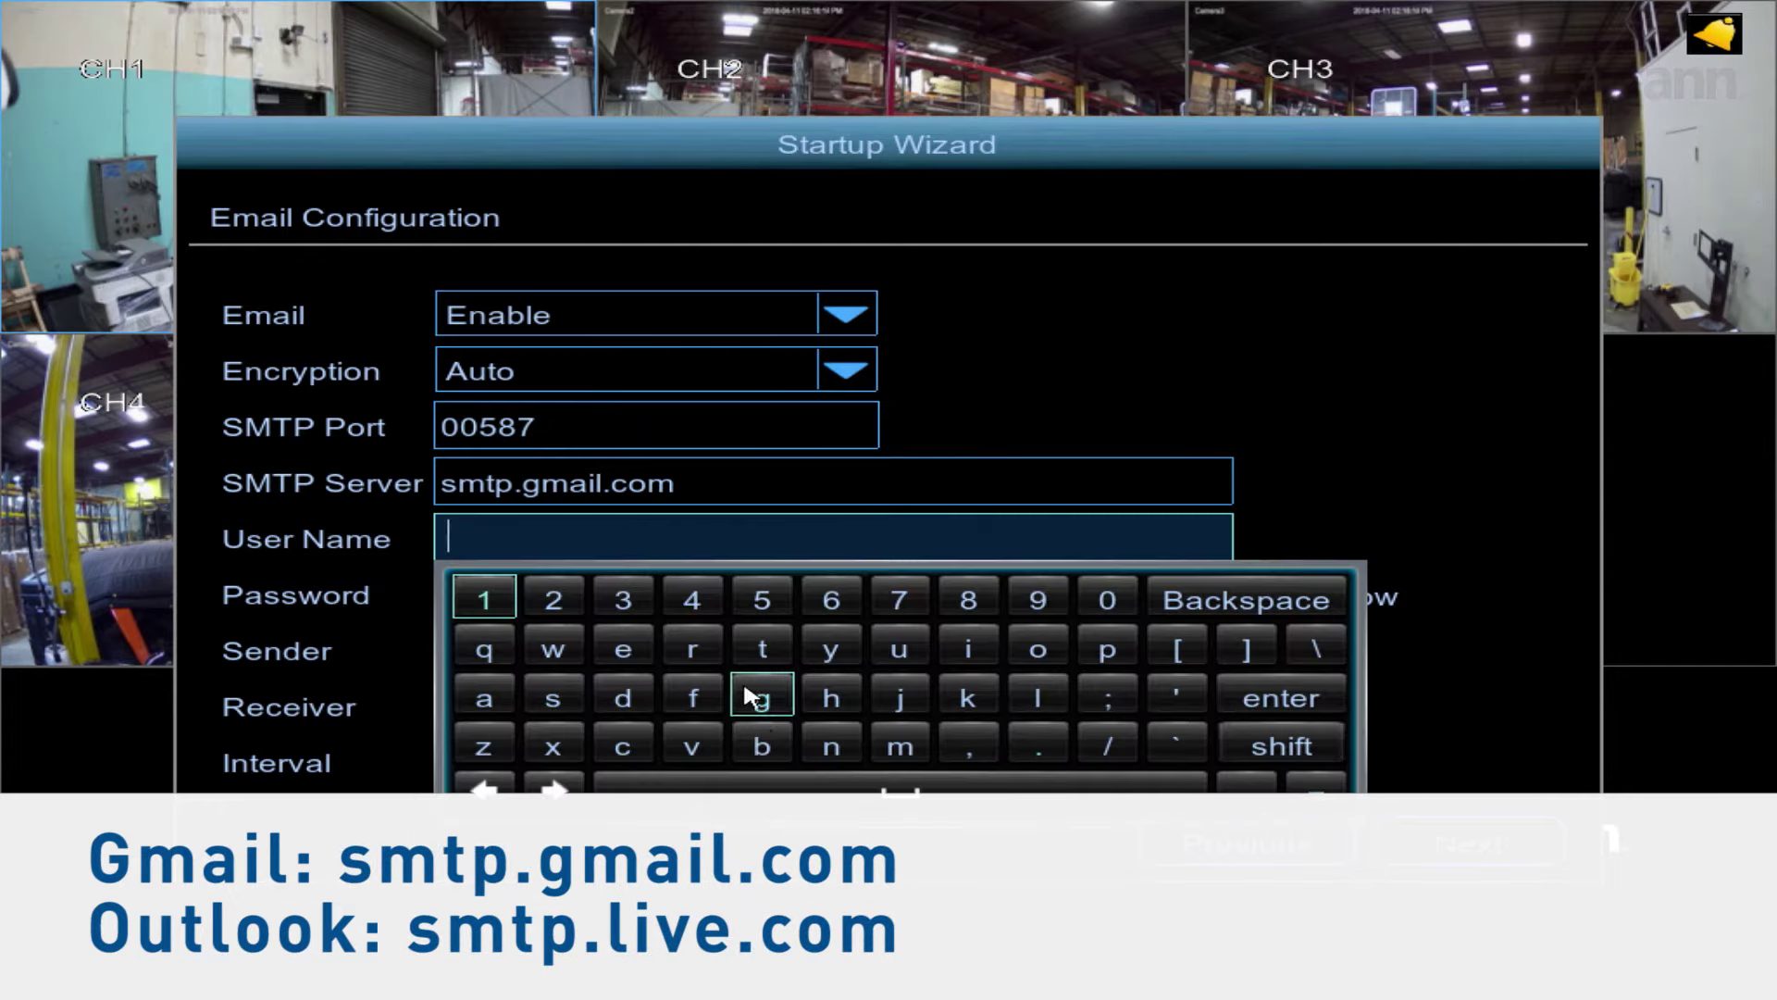
click(761, 648)
click(611, 648)
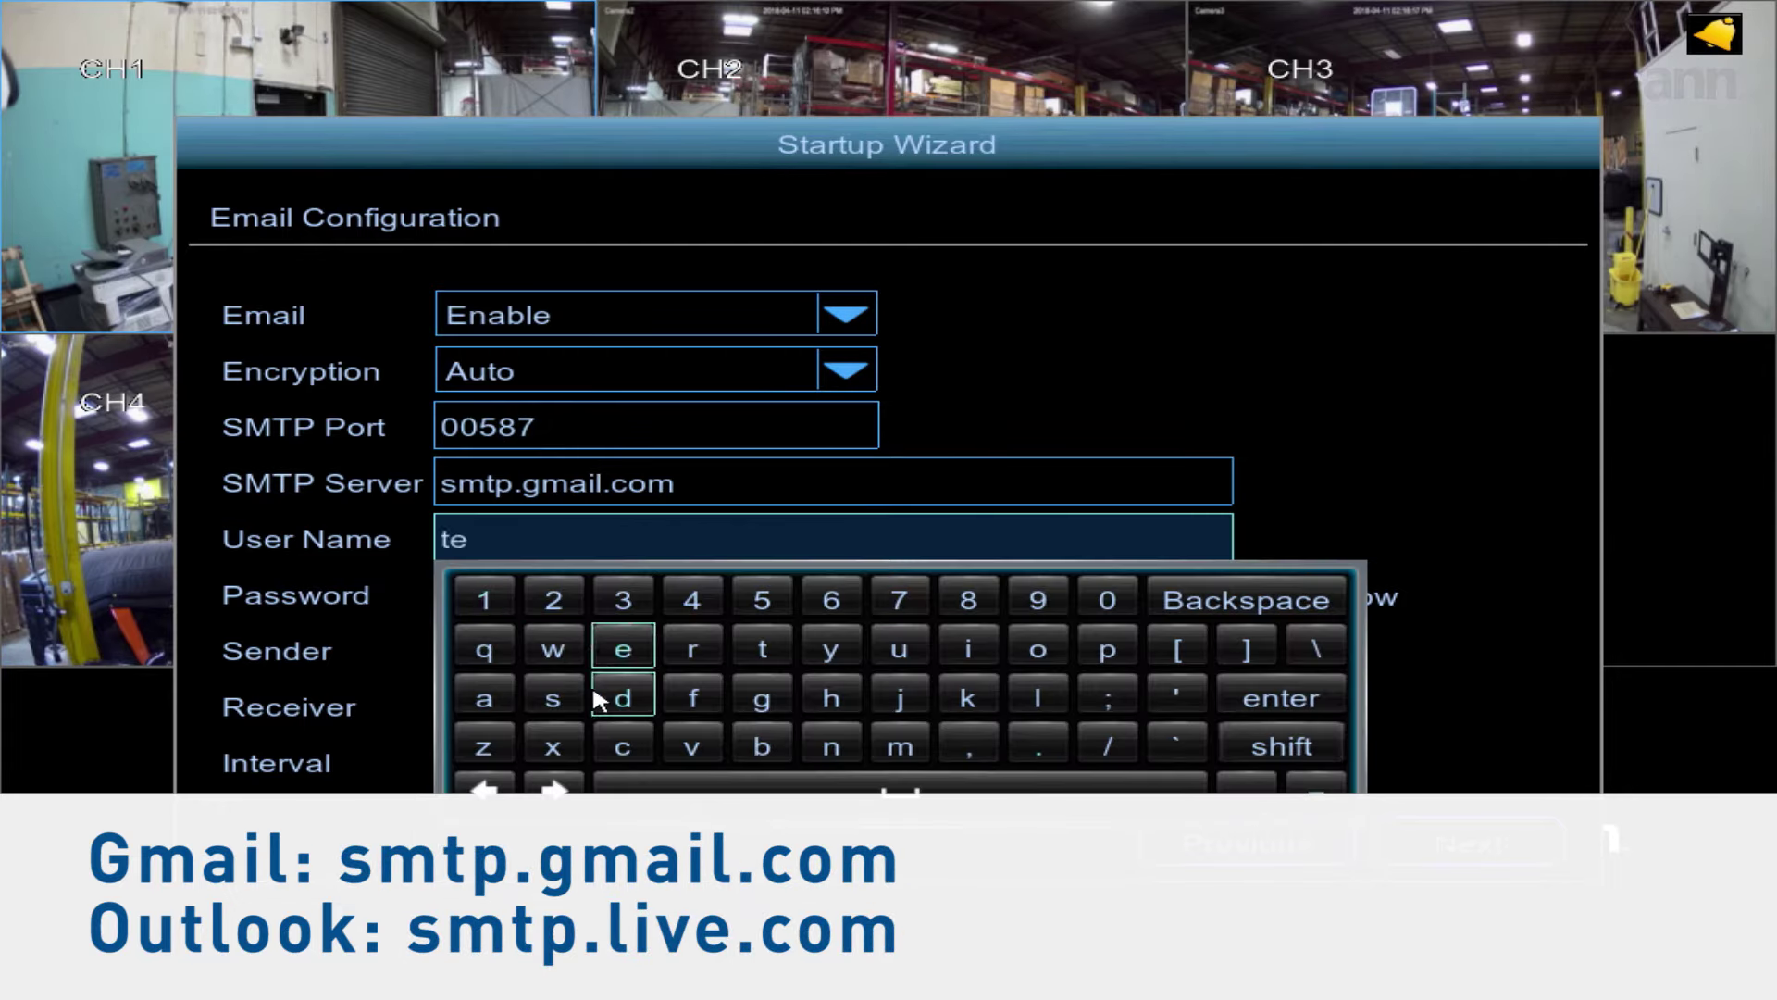
click(553, 696)
click(761, 648)
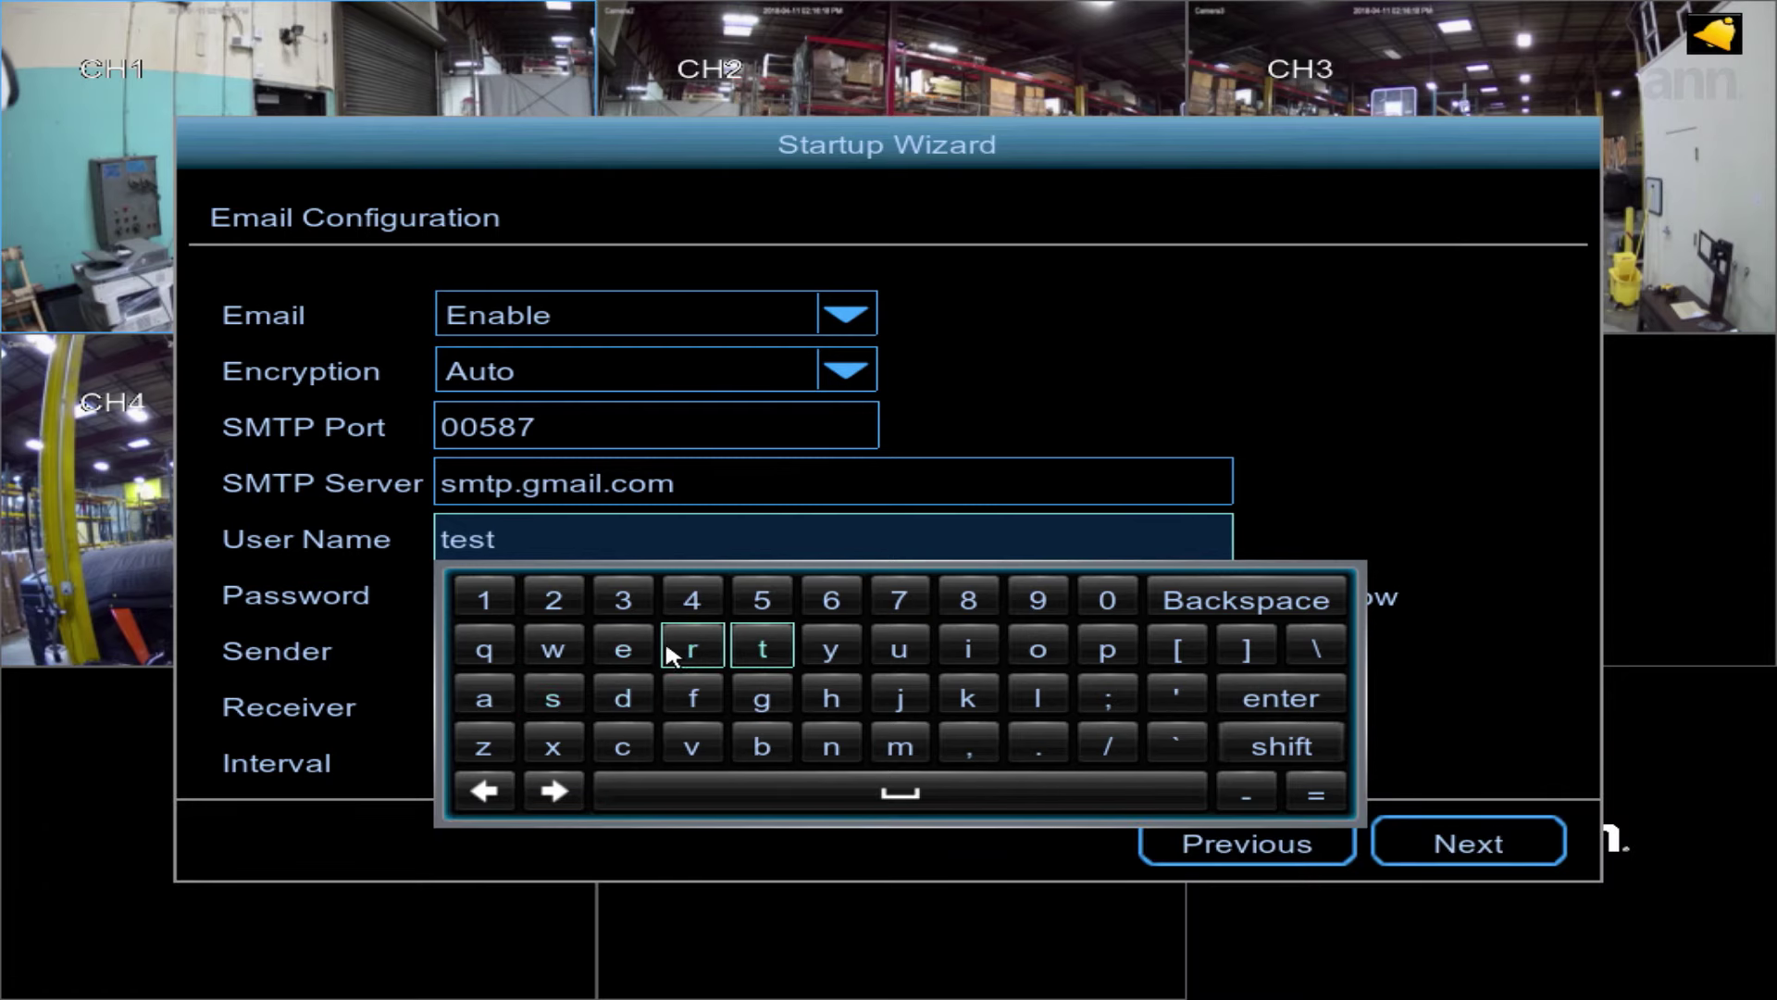
click(559, 689)
click(553, 648)
click(484, 696)
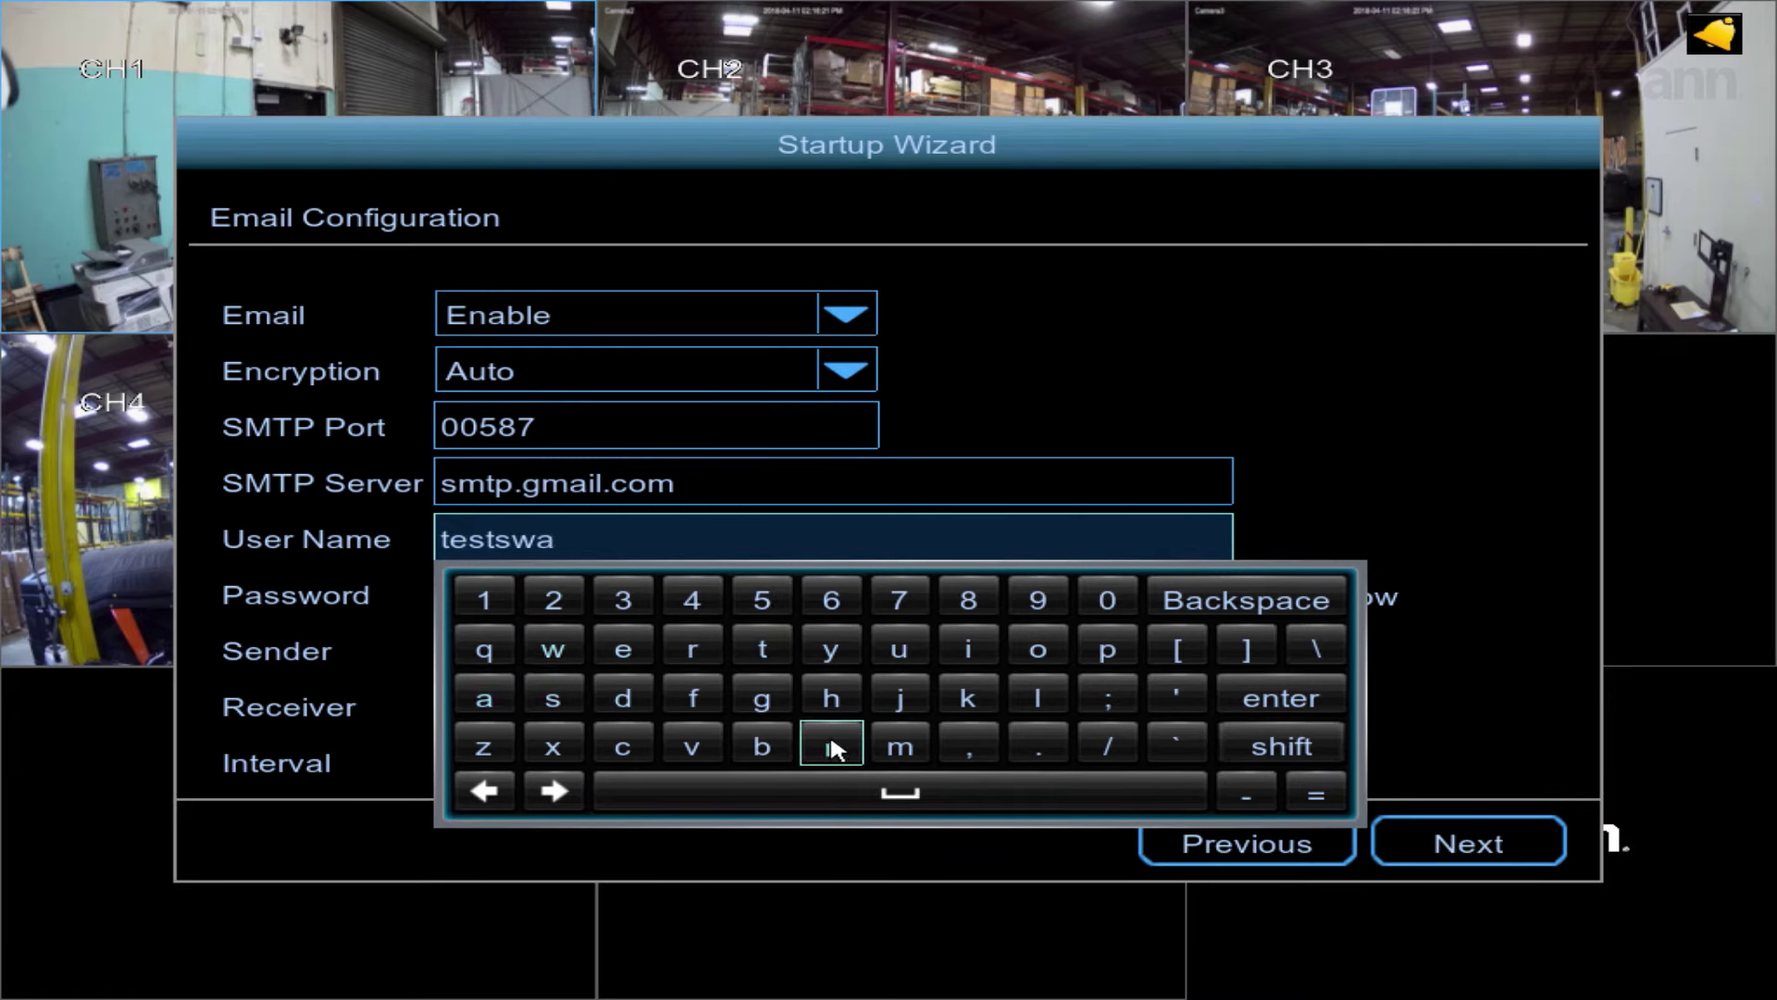
double_click(831, 740)
click(693, 604)
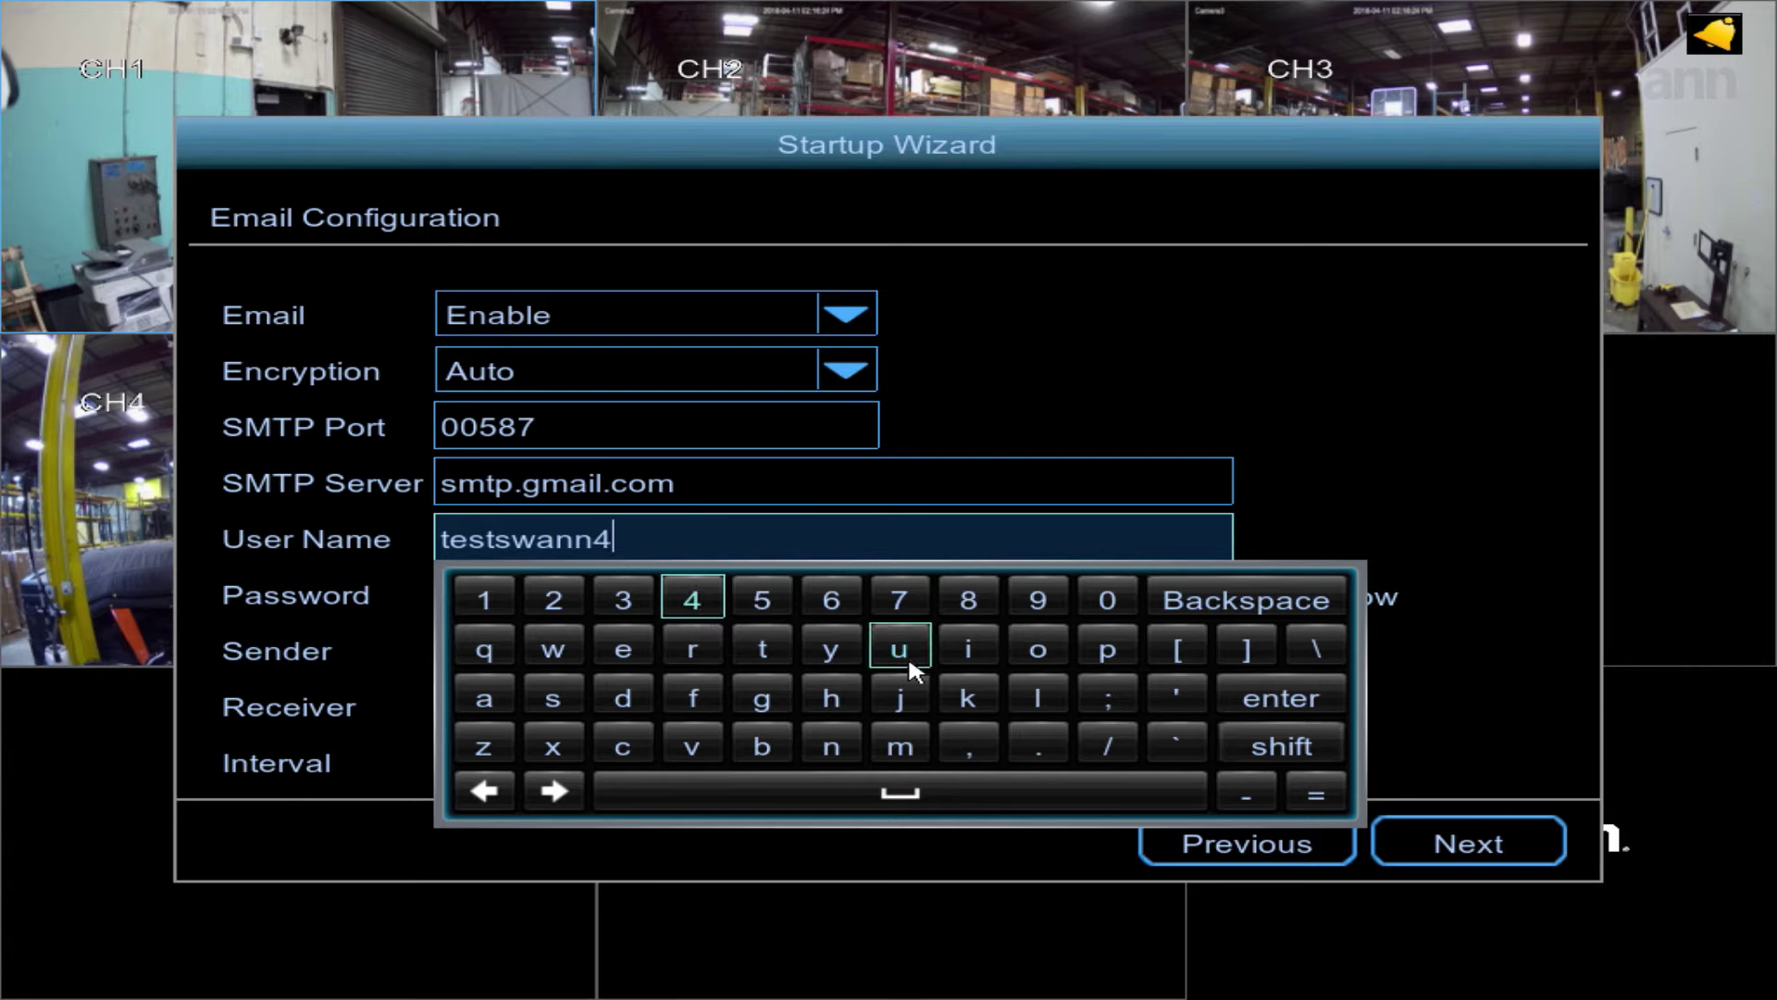
Enter the Gmail account password, including a capital first letter and digits.
click(1285, 748)
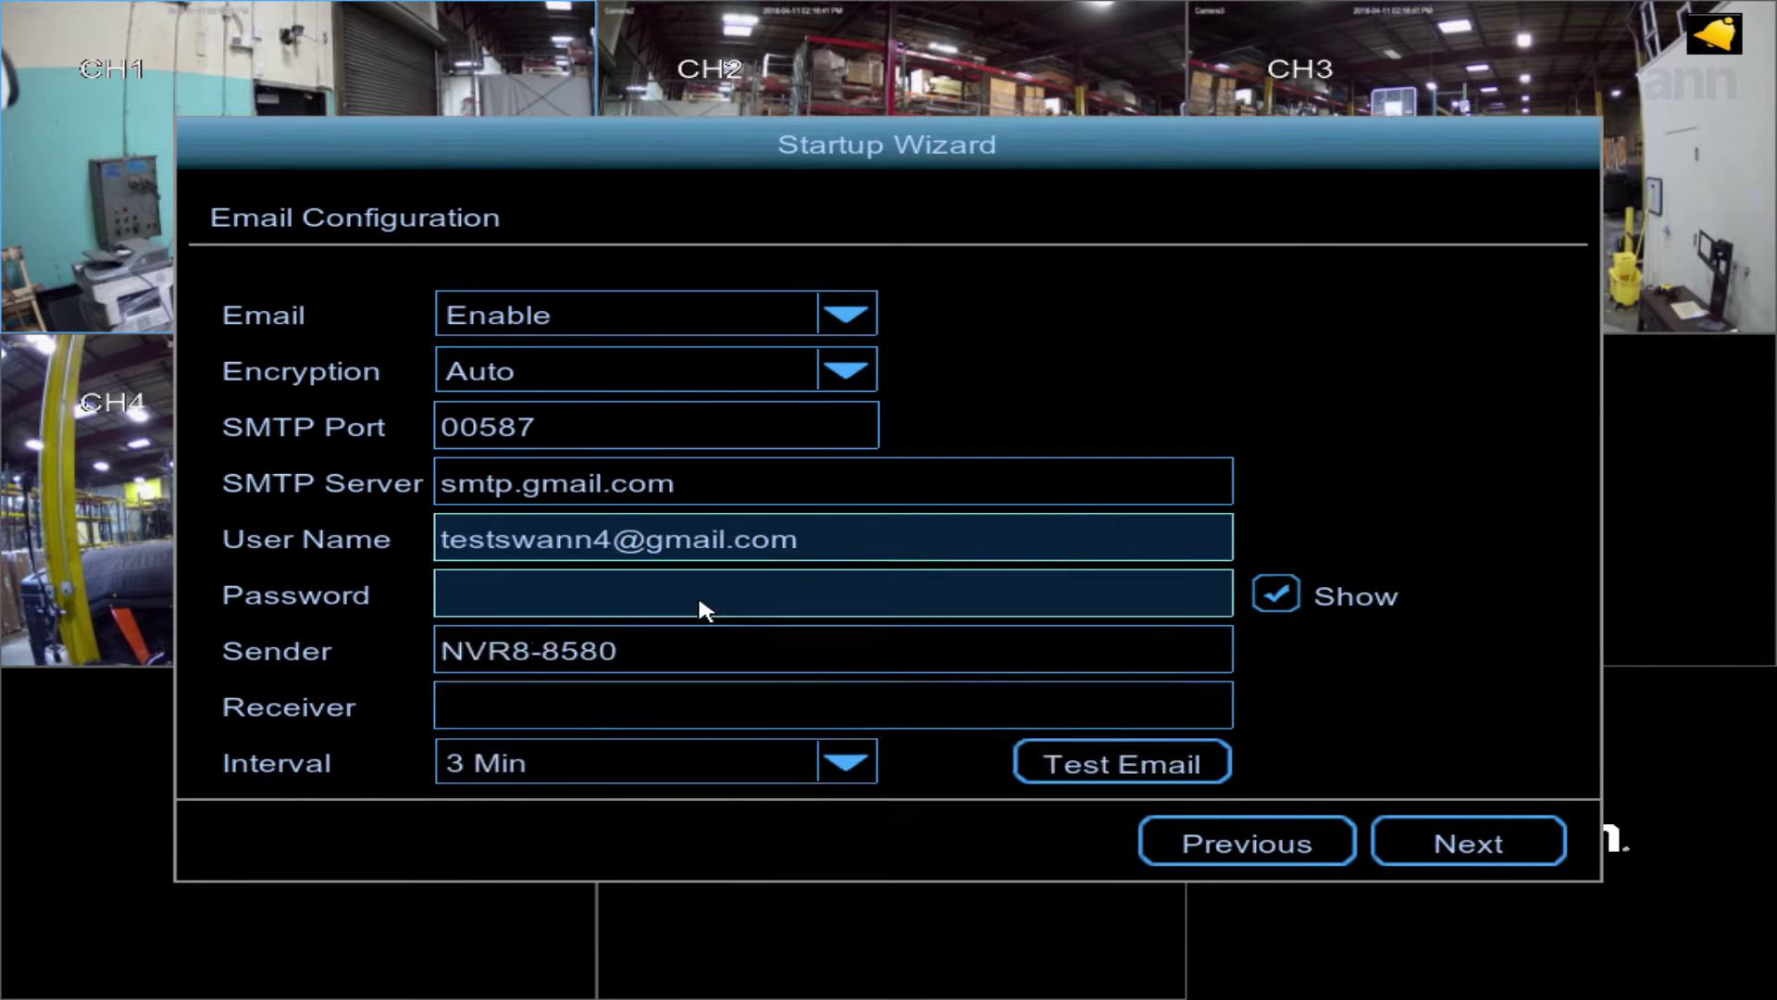
click(698, 599)
click(1314, 801)
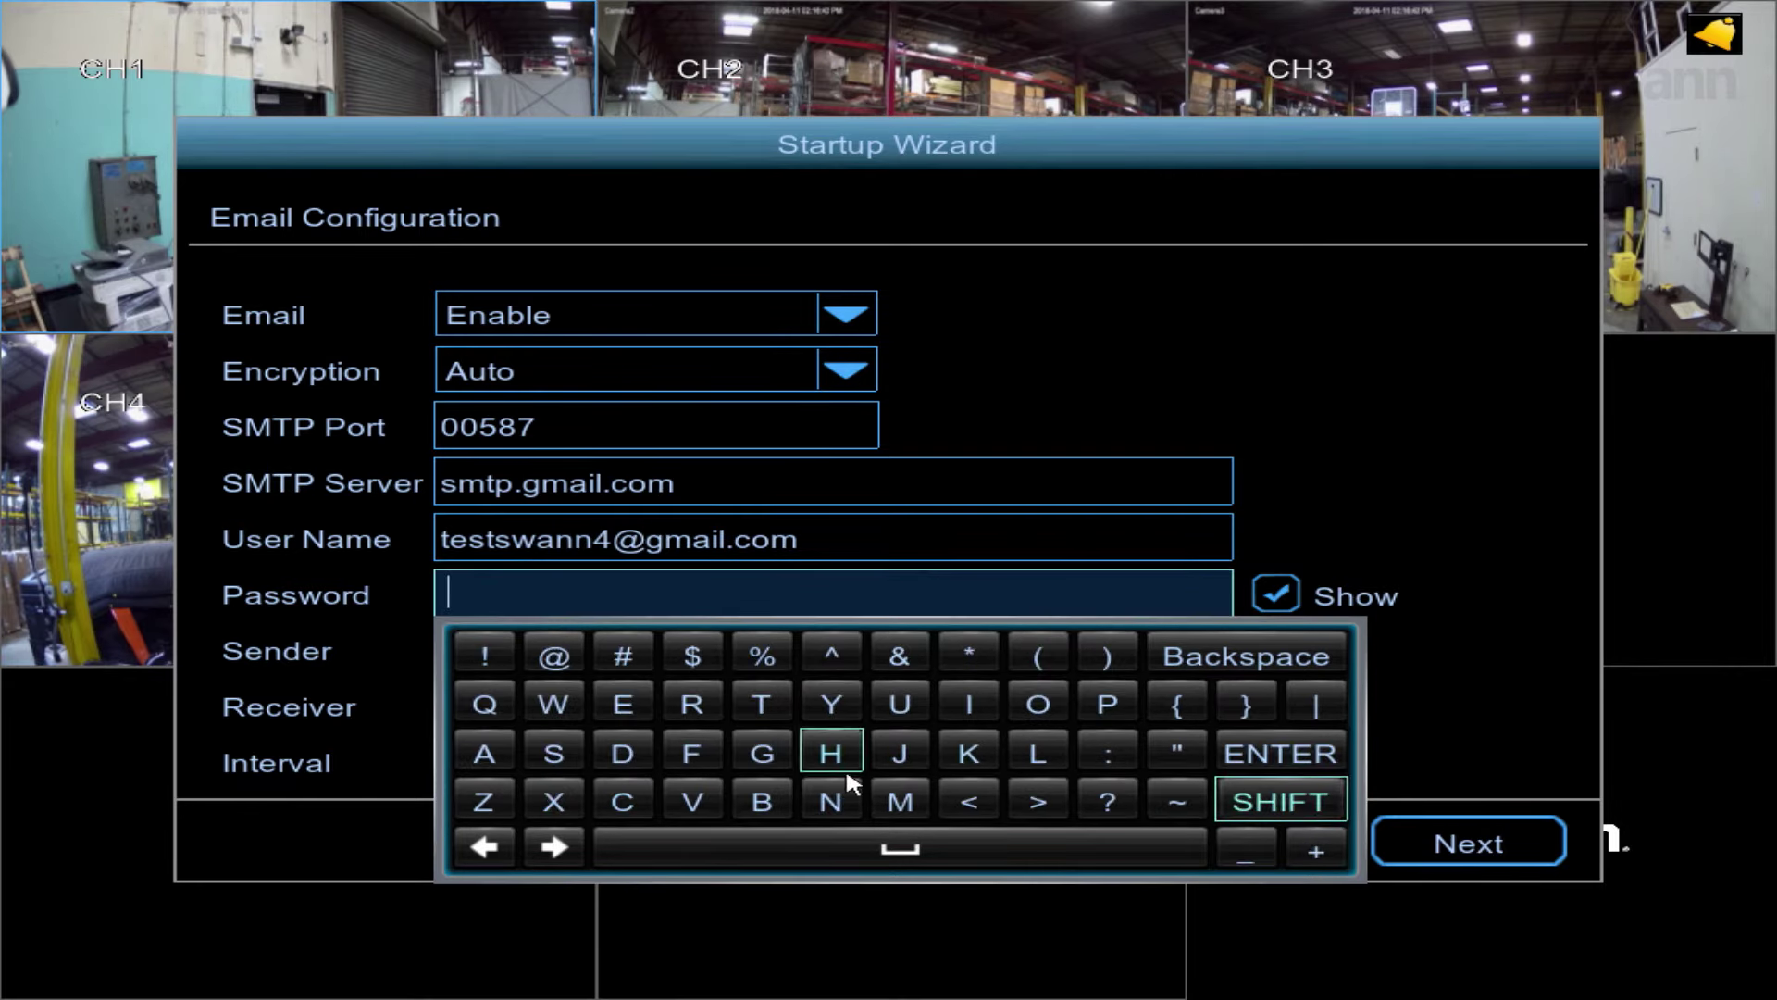
click(567, 749)
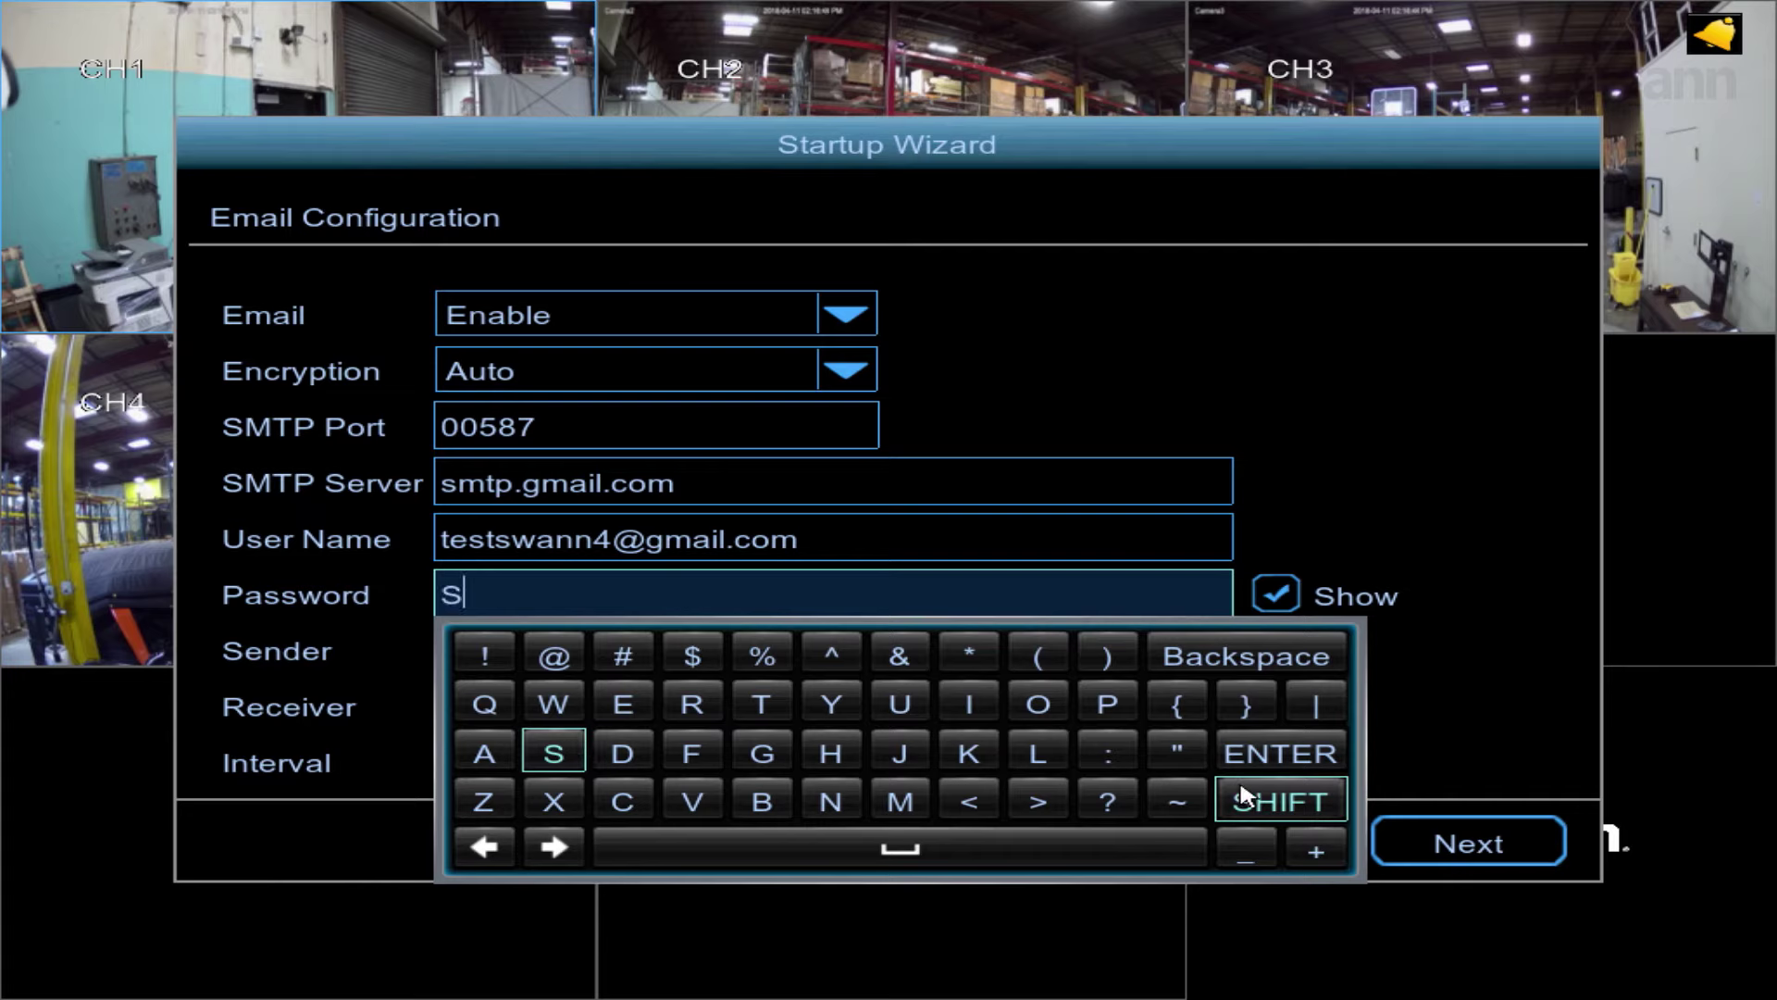
click(1280, 800)
click(552, 703)
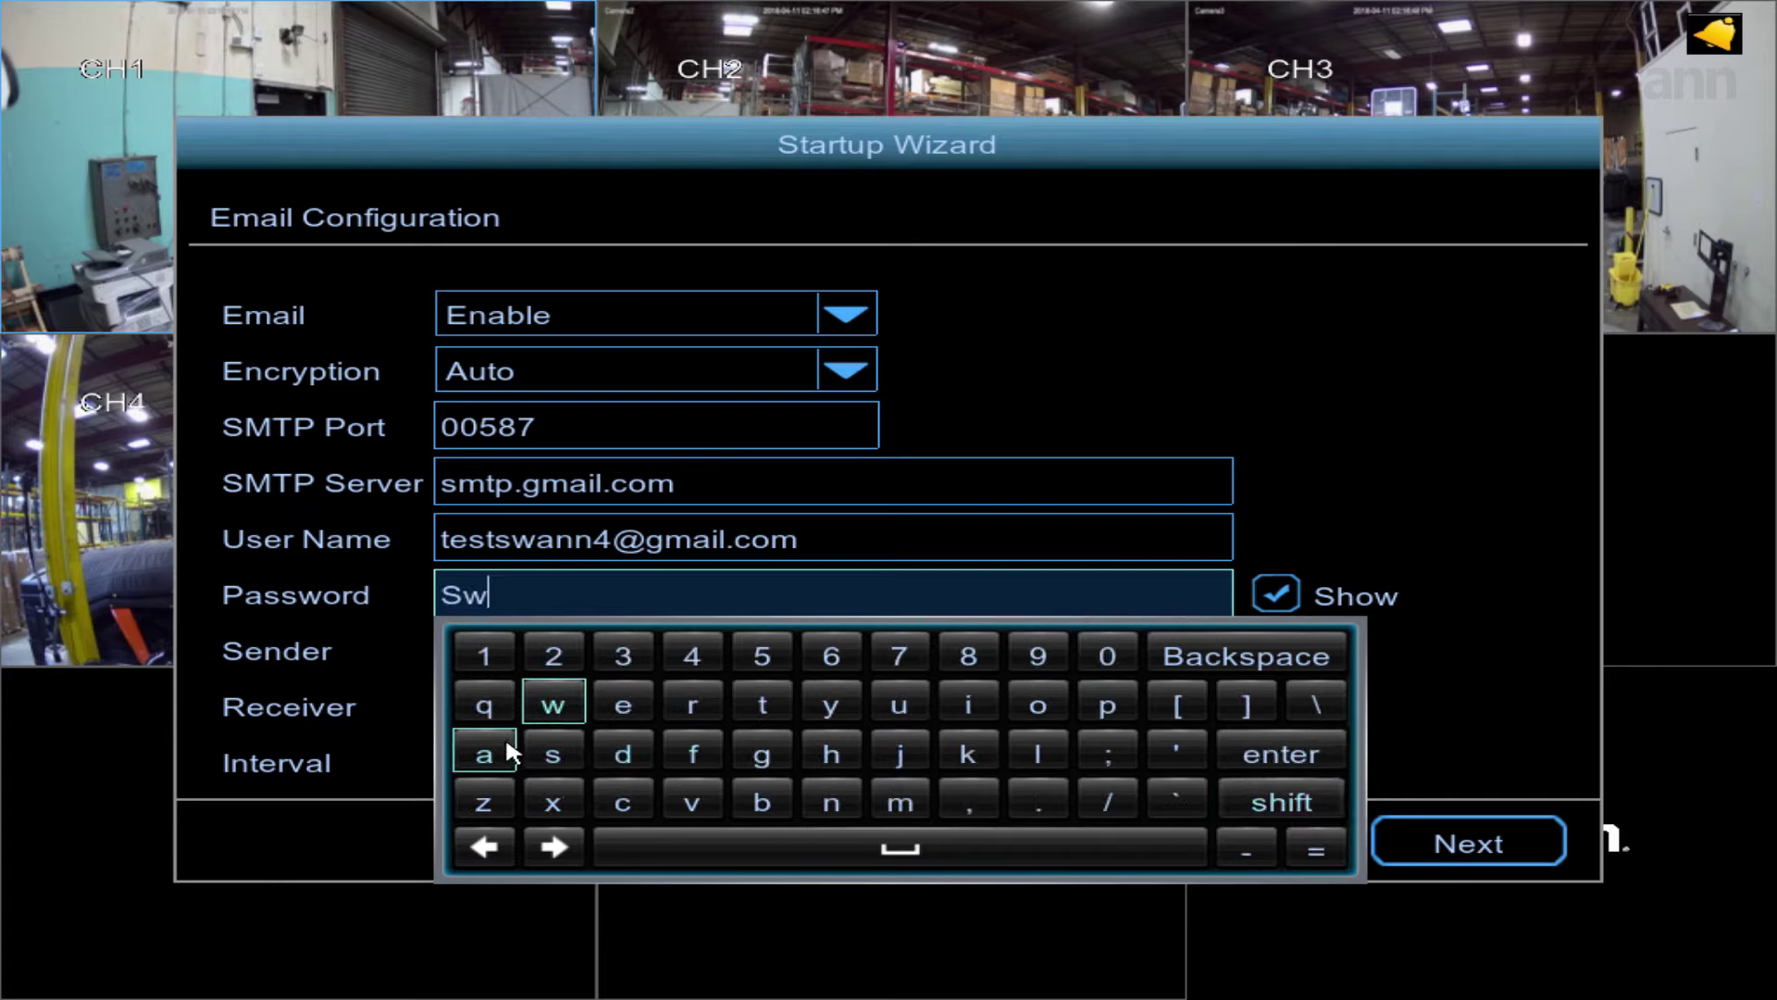
click(485, 752)
click(831, 801)
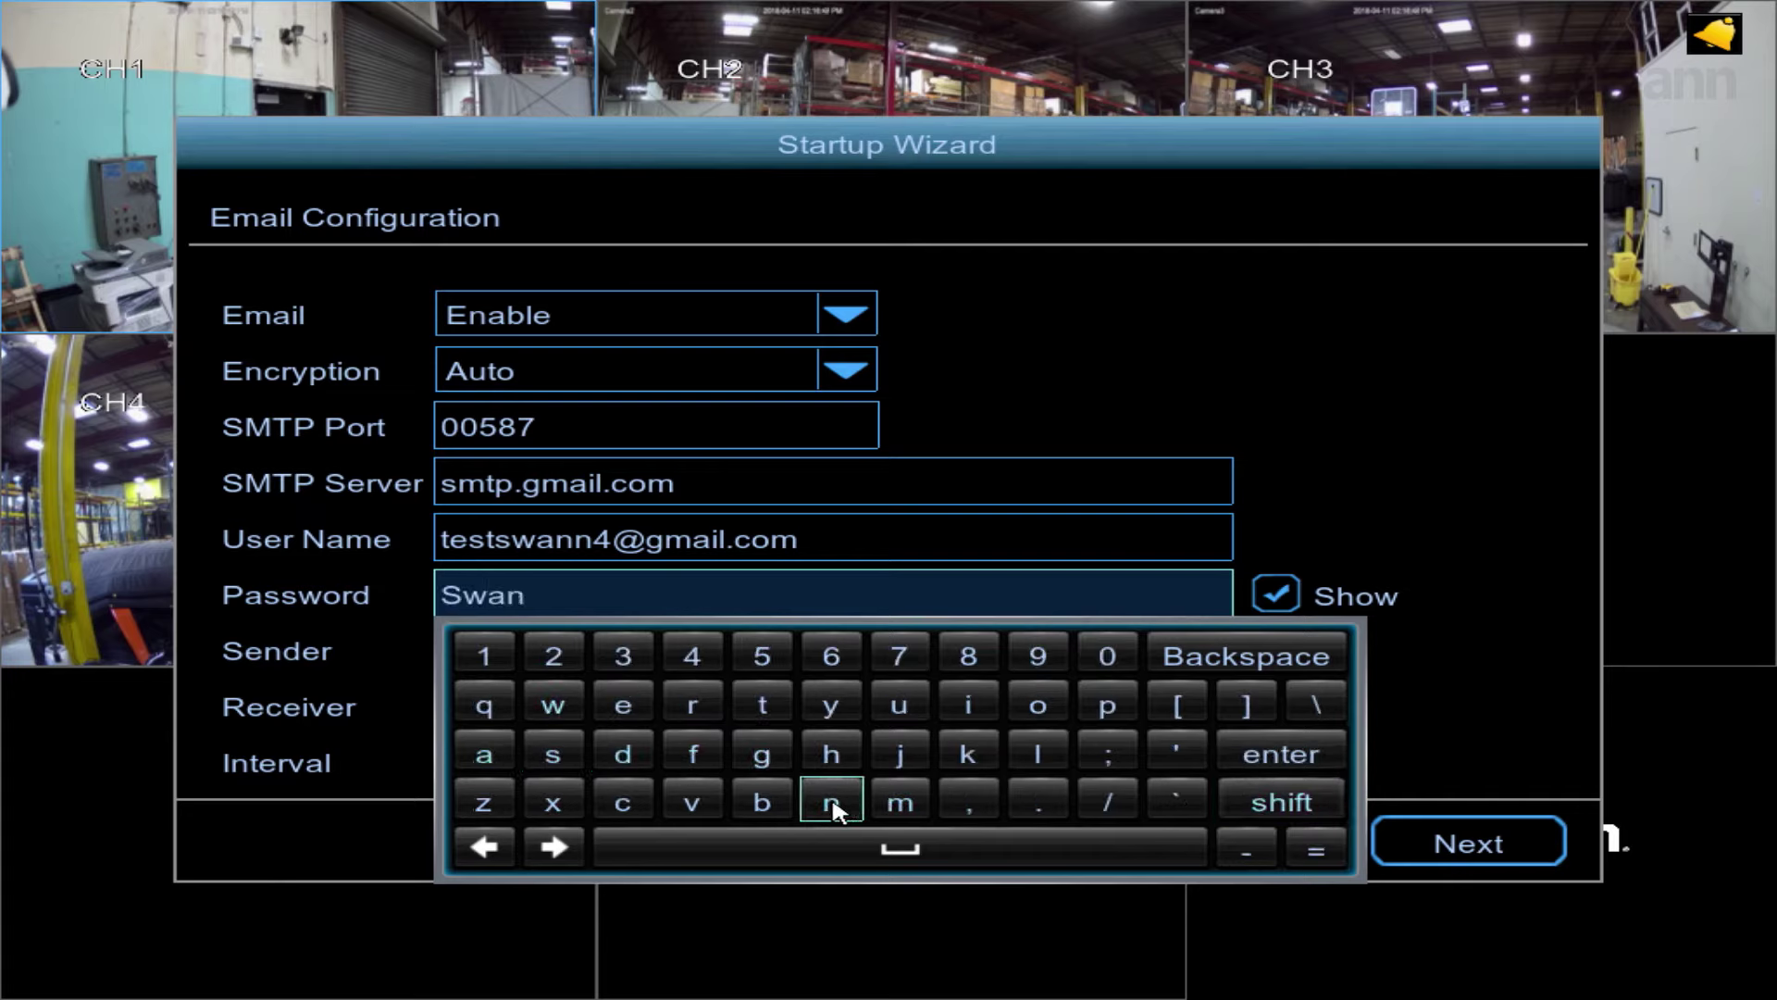
click(831, 802)
click(484, 658)
click(553, 656)
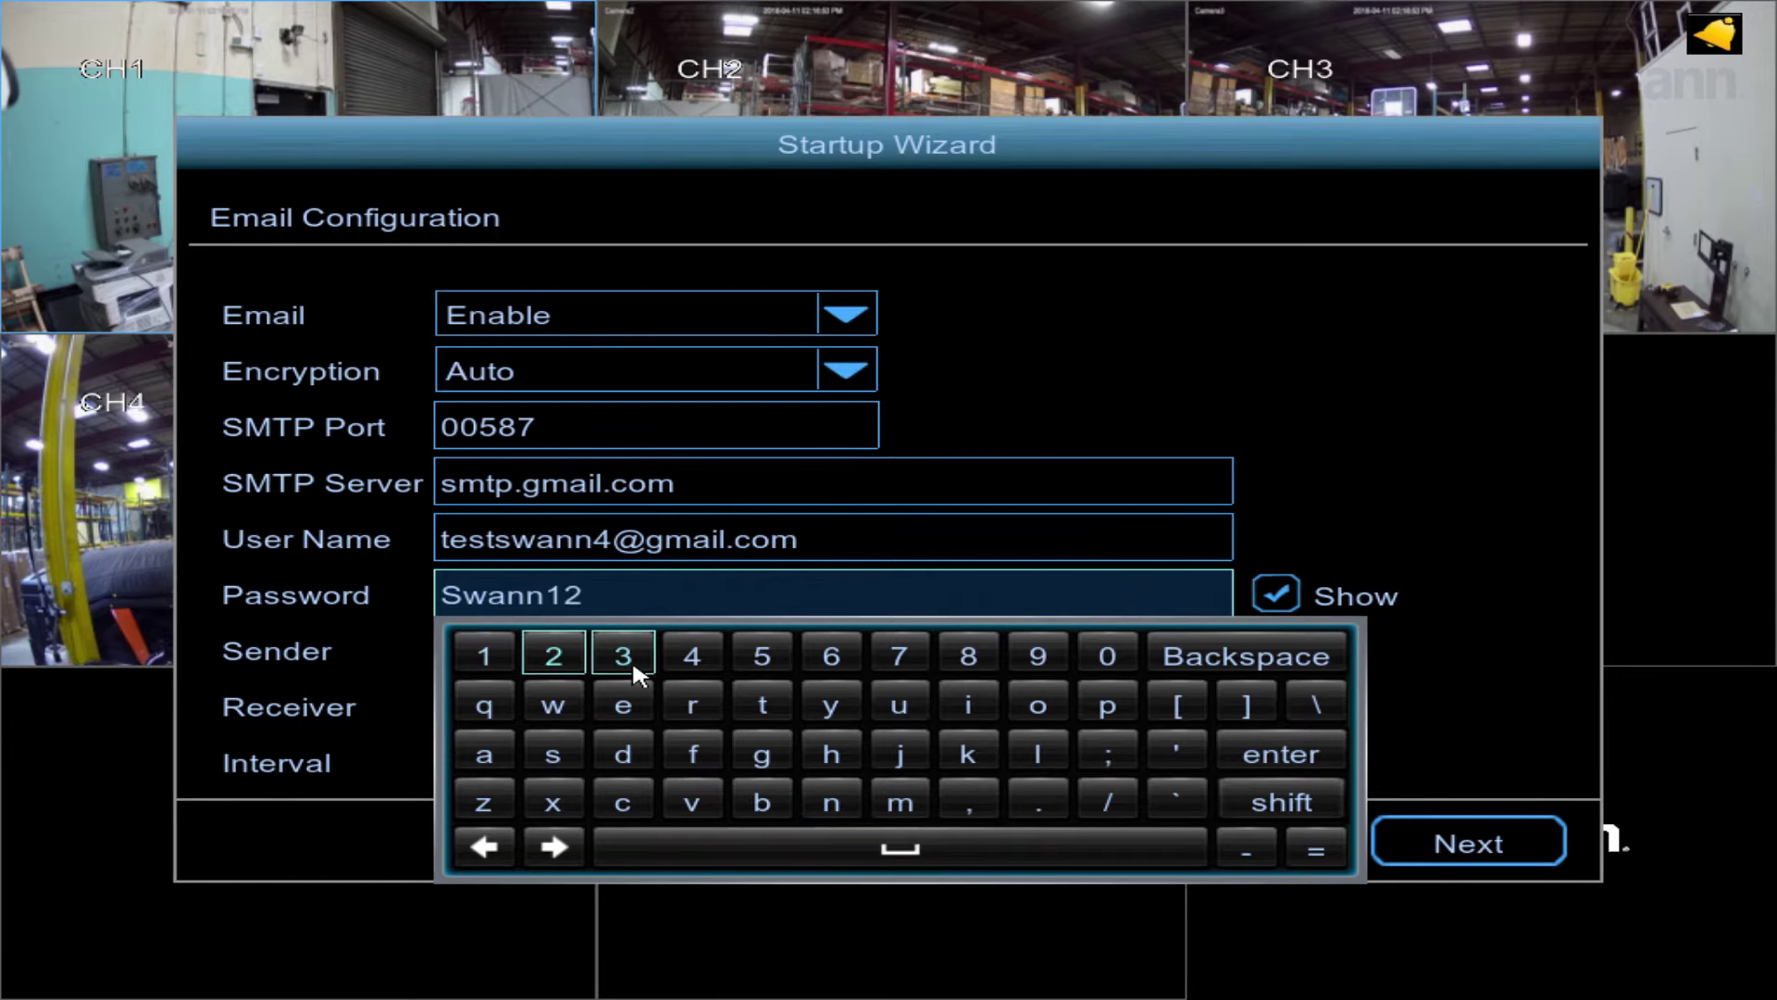
click(623, 655)
click(1281, 751)
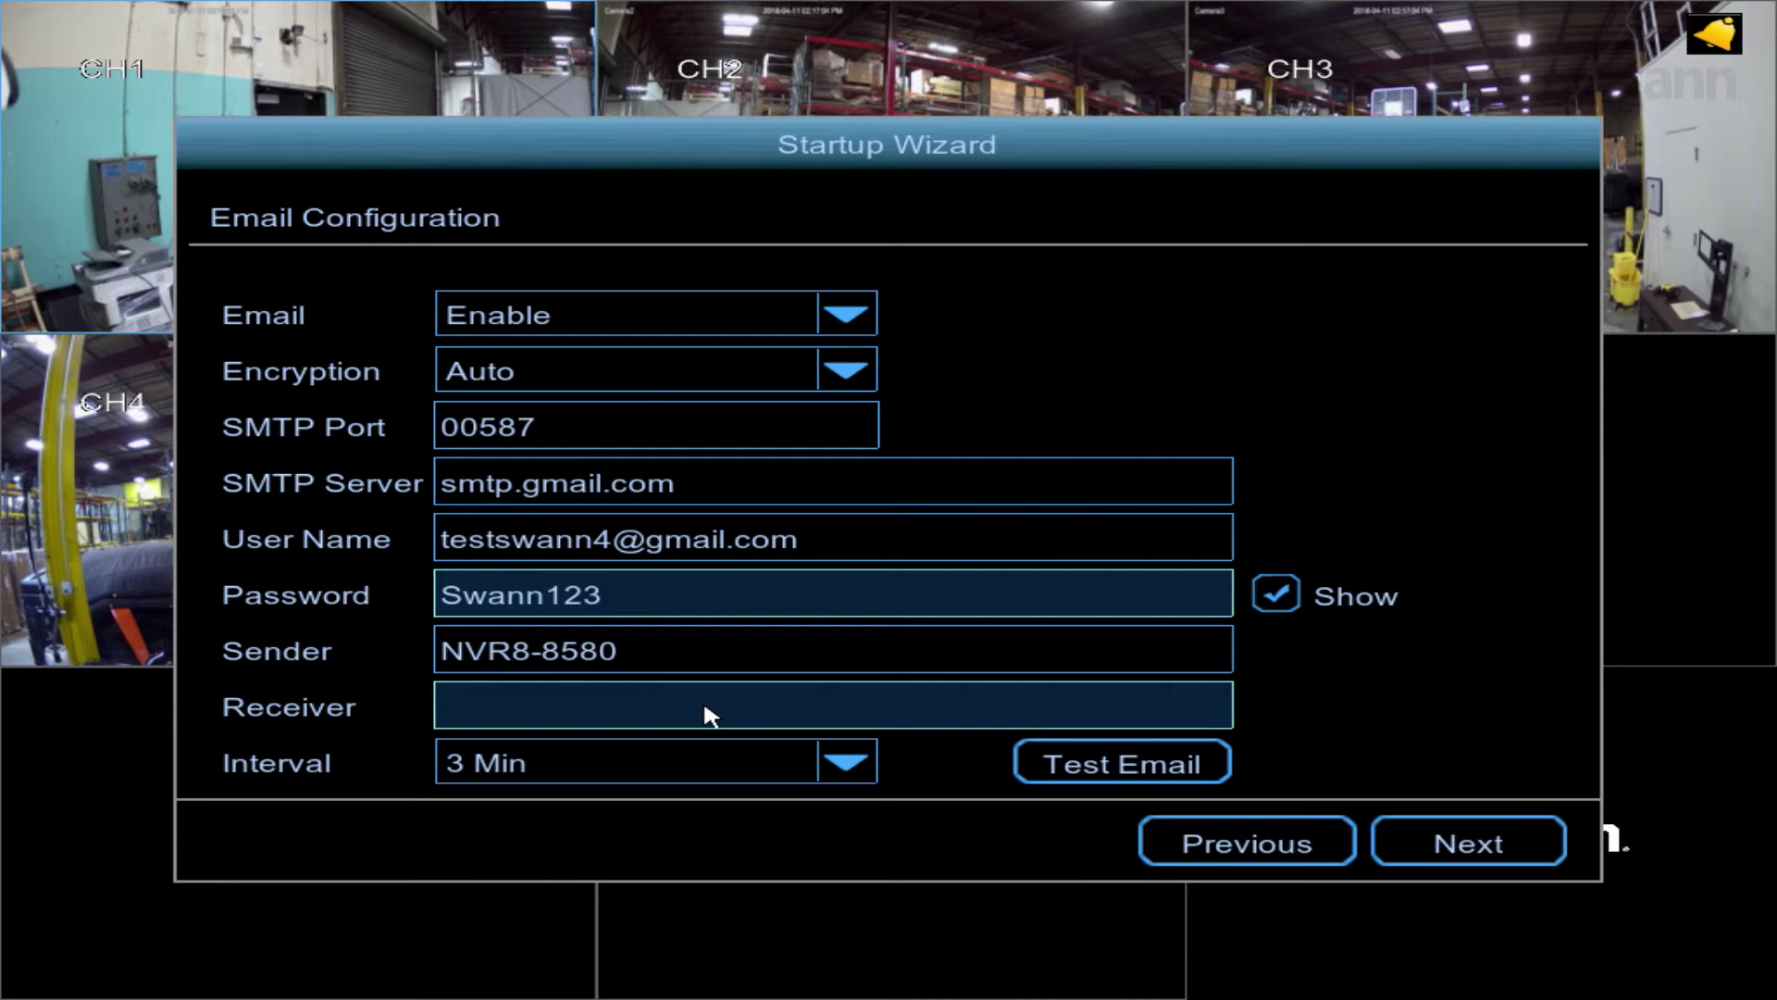
Enter the receiver address's user part and the @ sign.
click(603, 711)
click(762, 817)
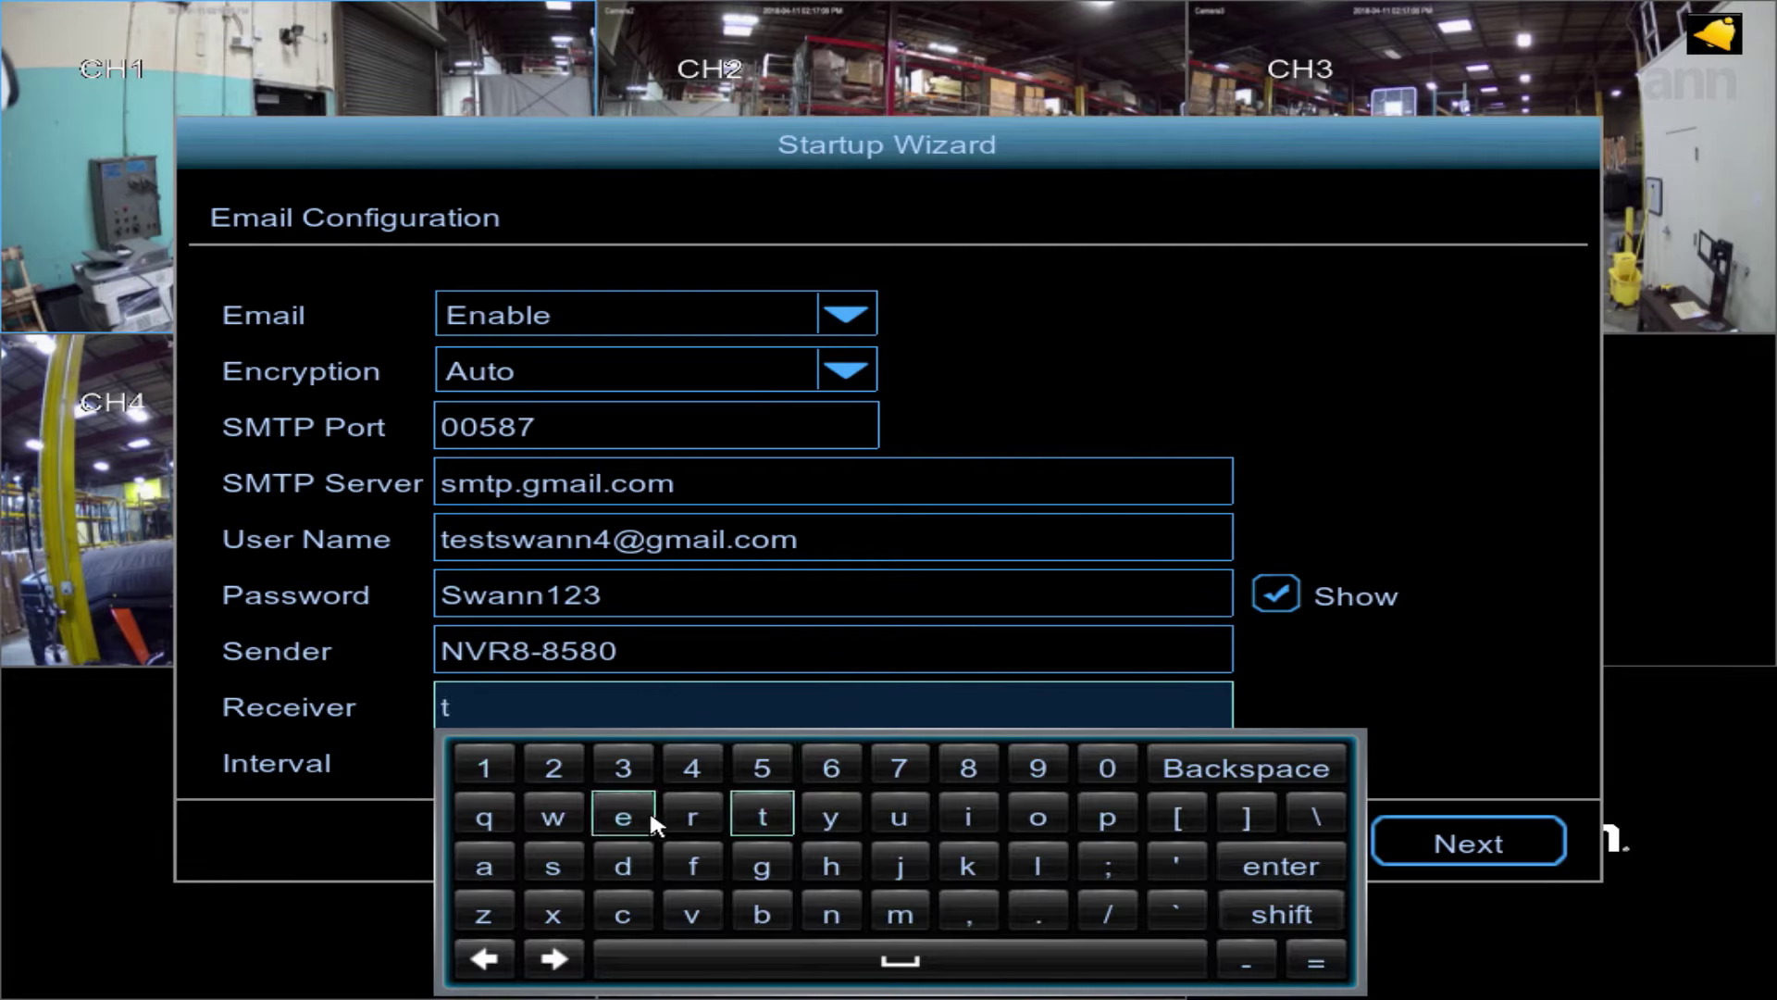
click(622, 816)
click(553, 865)
click(762, 816)
click(552, 865)
click(553, 816)
click(483, 865)
click(831, 914)
click(831, 914)
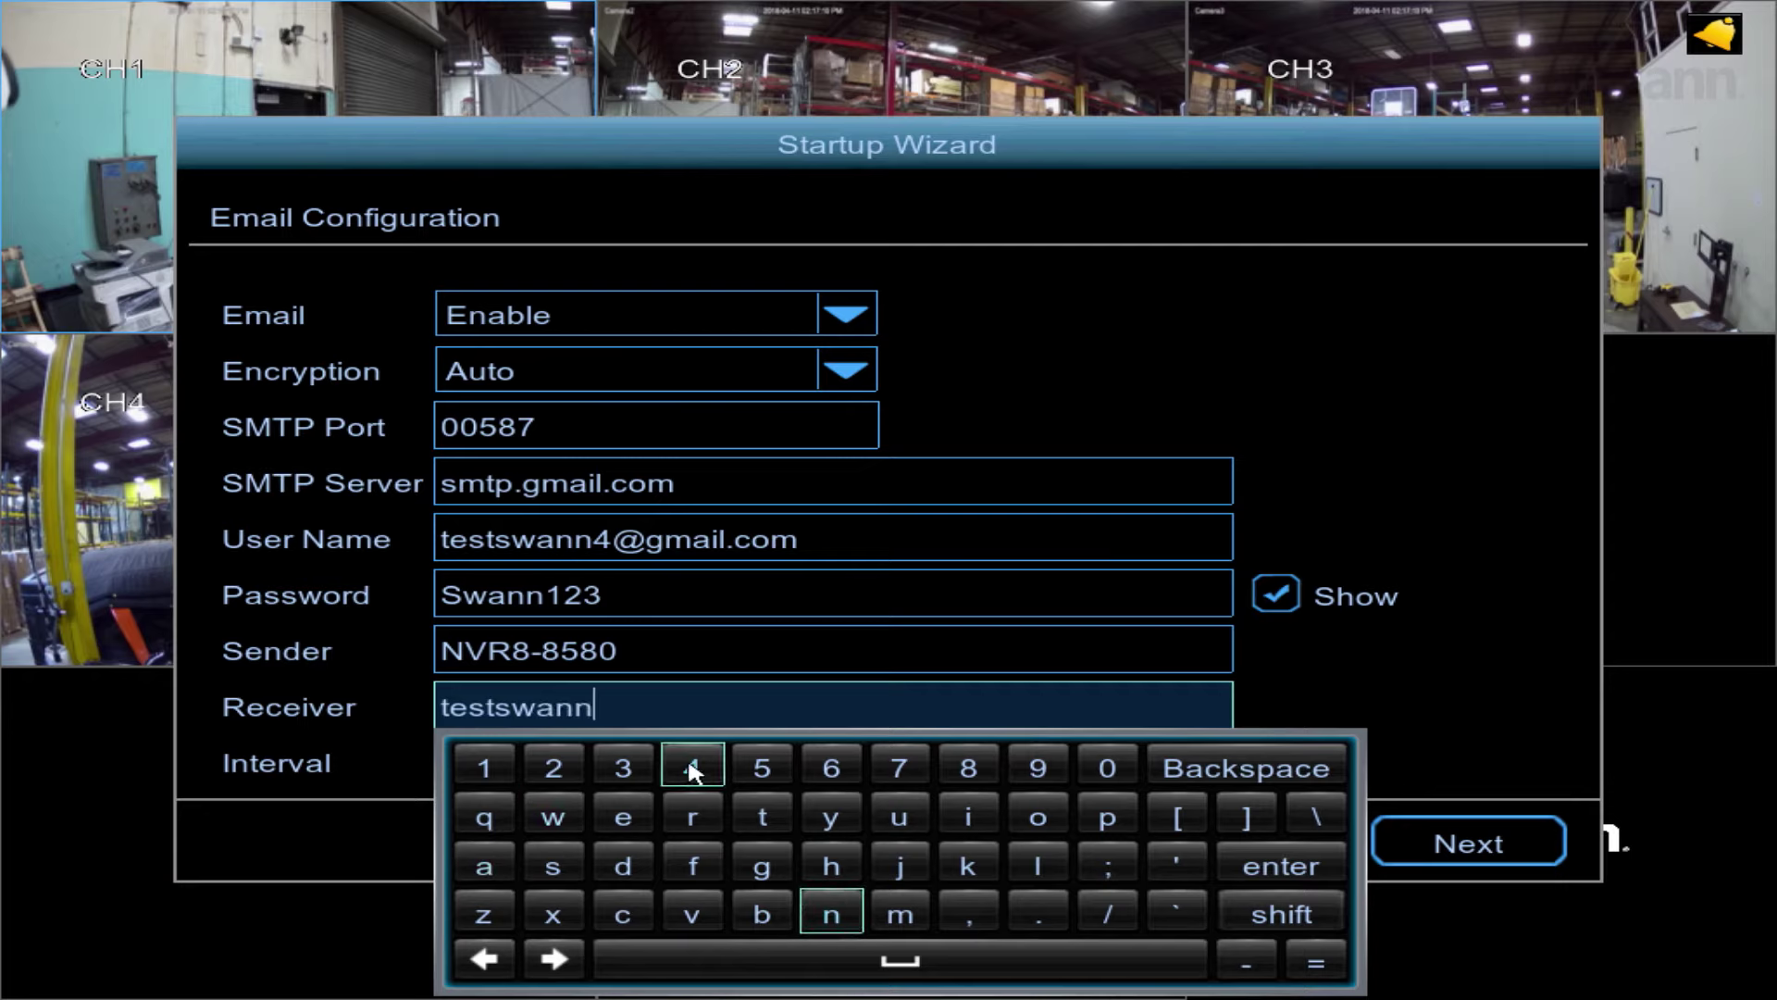
click(692, 768)
click(1281, 915)
click(554, 769)
click(1281, 865)
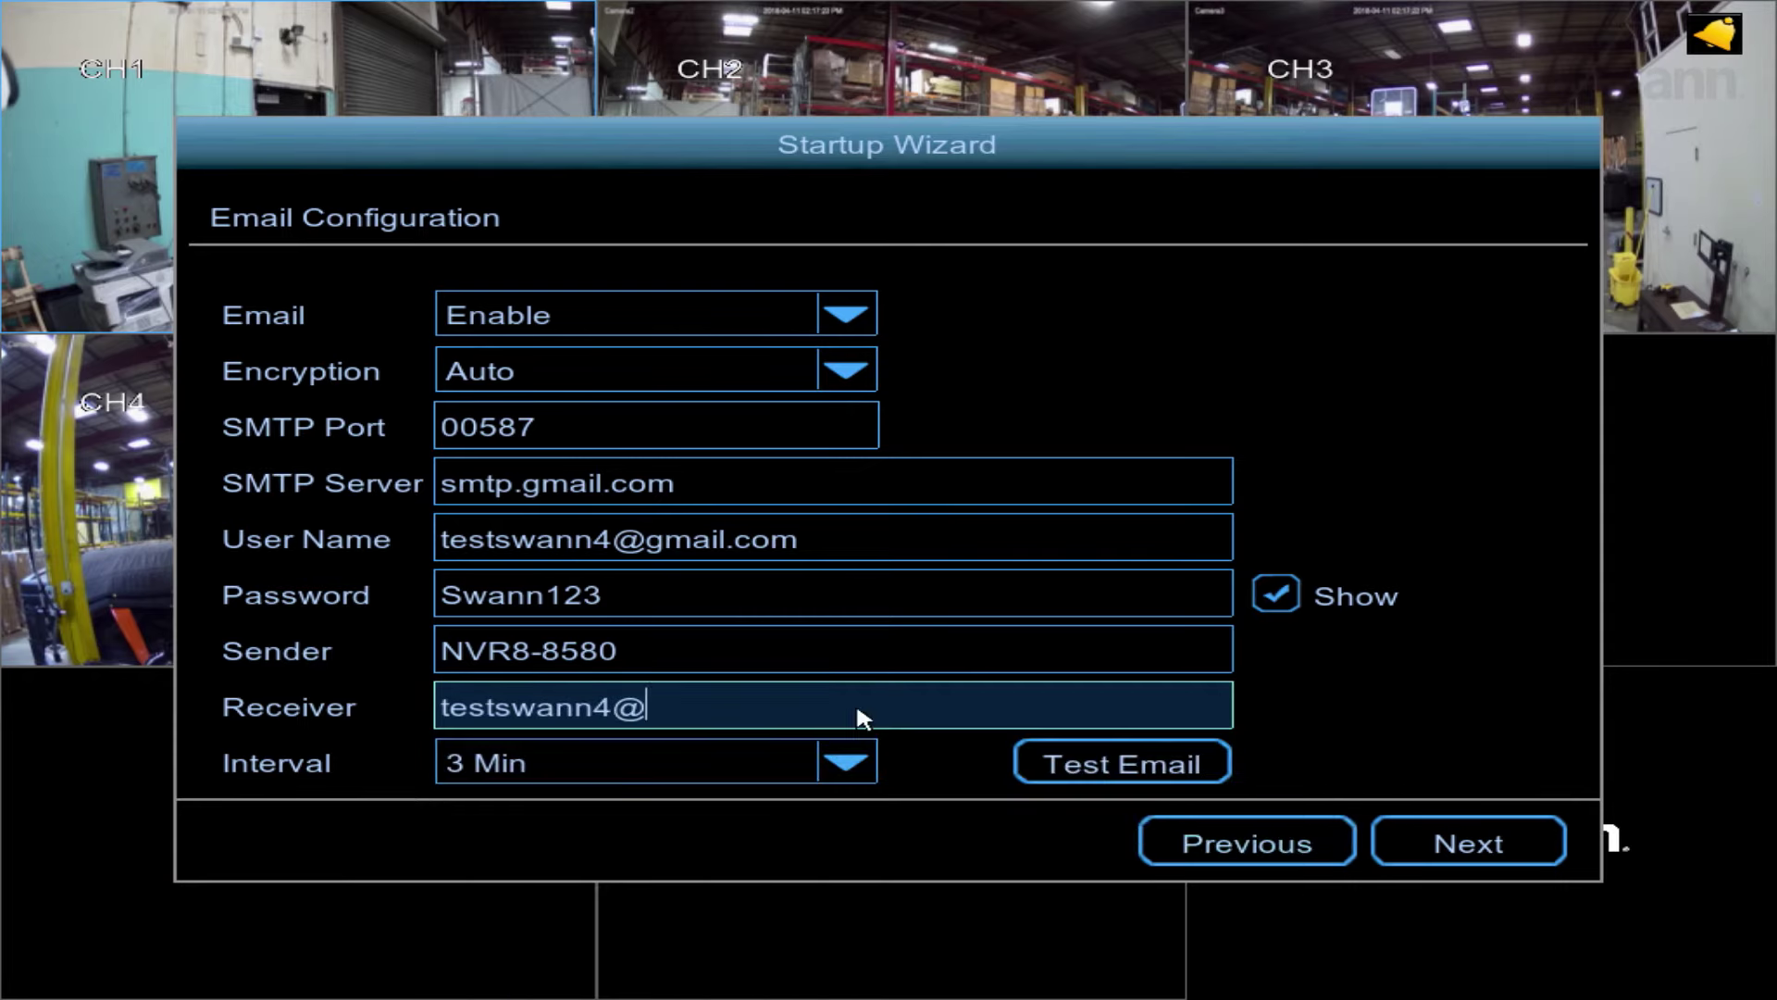
Add the mail domain to complete the Gmail receiver address.
click(860, 718)
click(1281, 914)
click(762, 866)
click(900, 914)
click(483, 865)
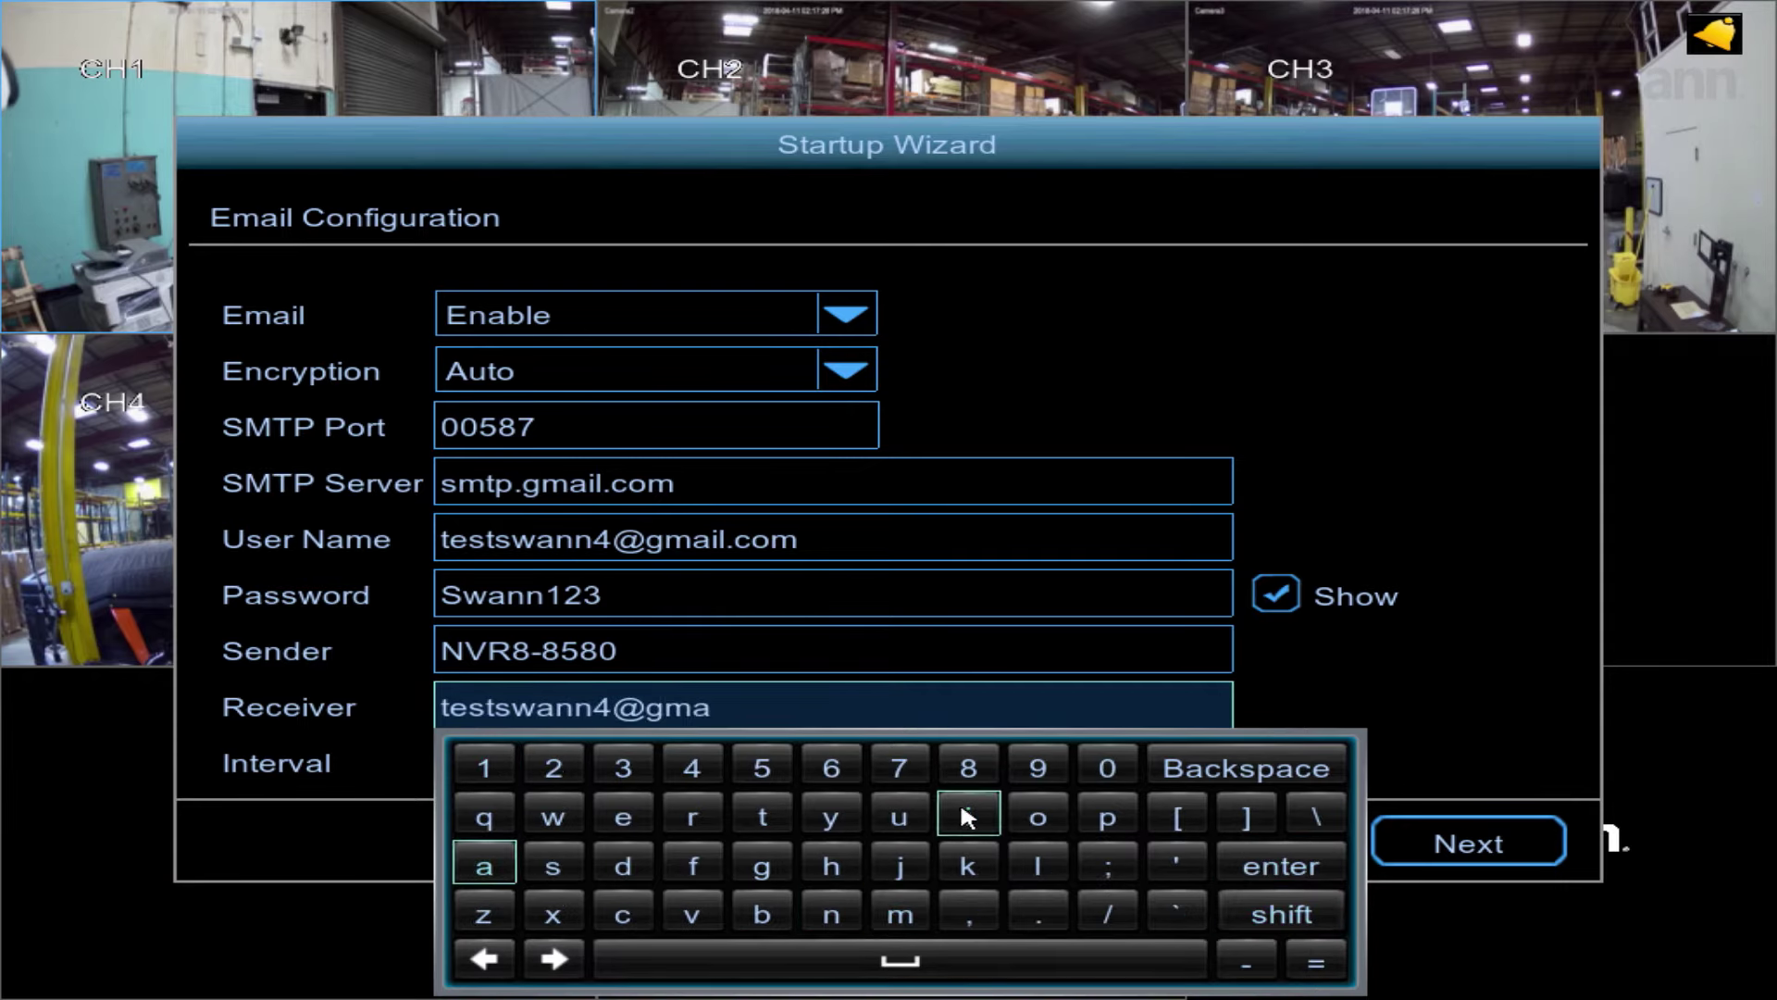
click(968, 814)
click(1038, 866)
click(1037, 914)
click(623, 915)
click(1038, 816)
click(900, 915)
click(1294, 869)
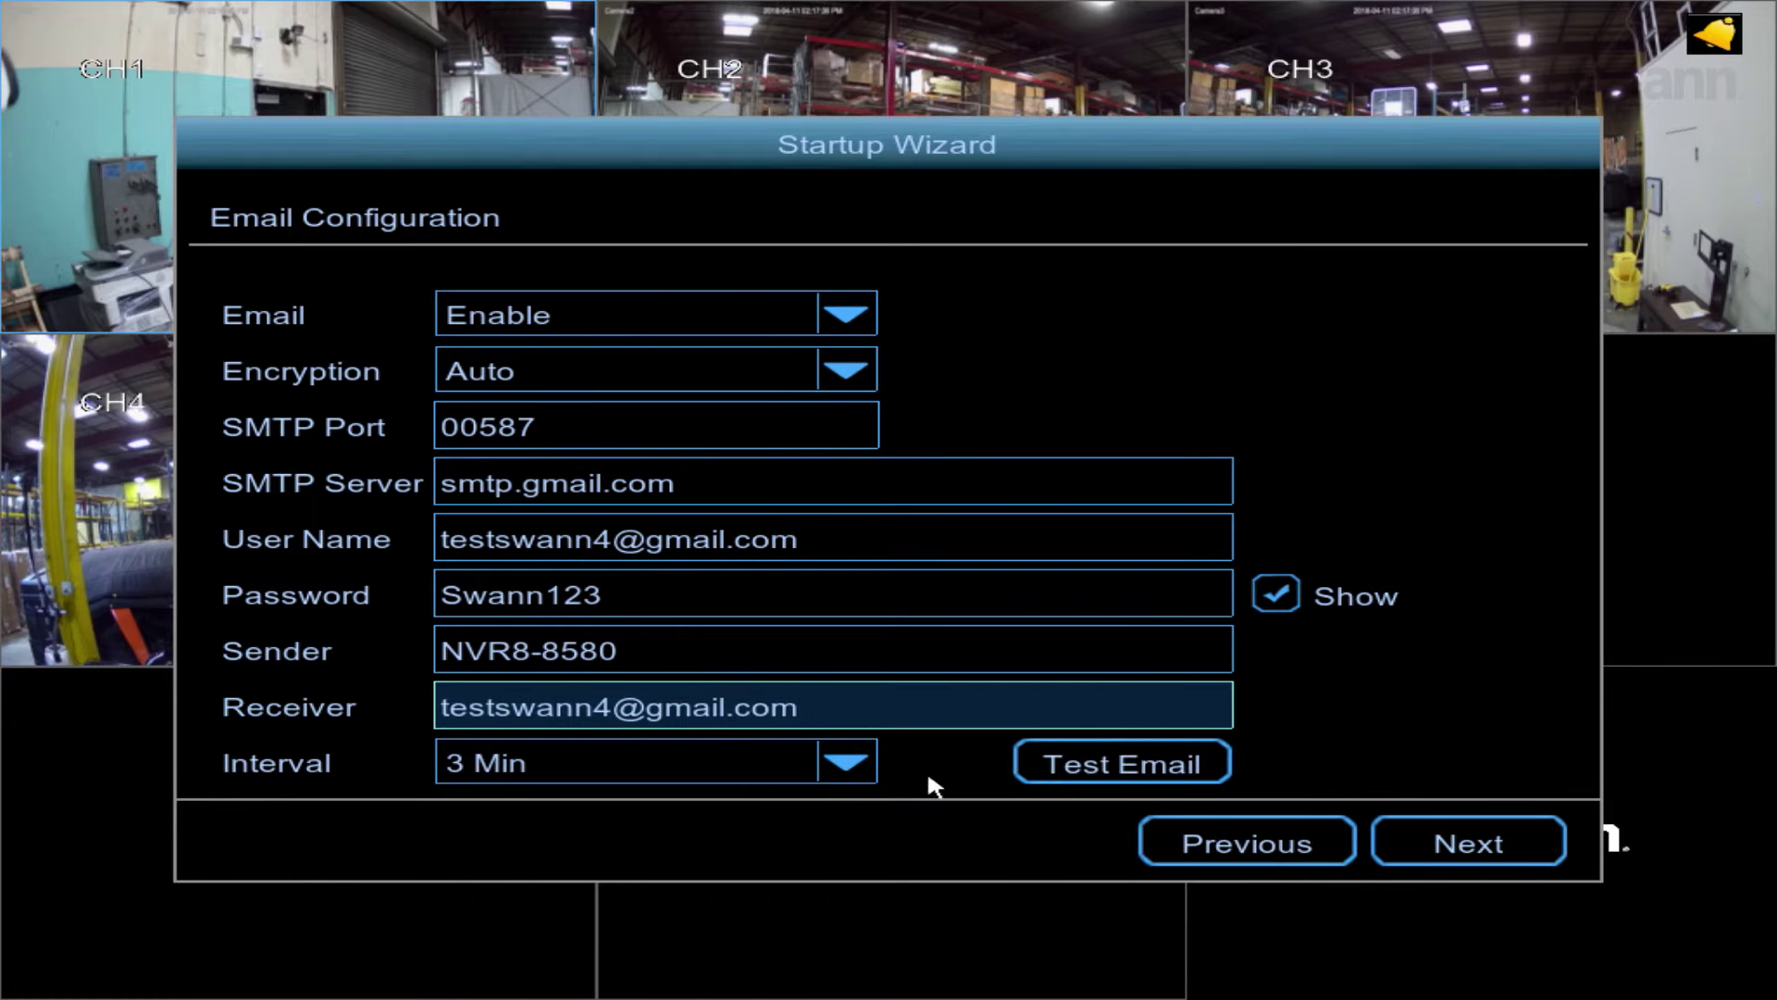
Keep the 3 Min alert interval and run a successful test e-mail.
click(852, 776)
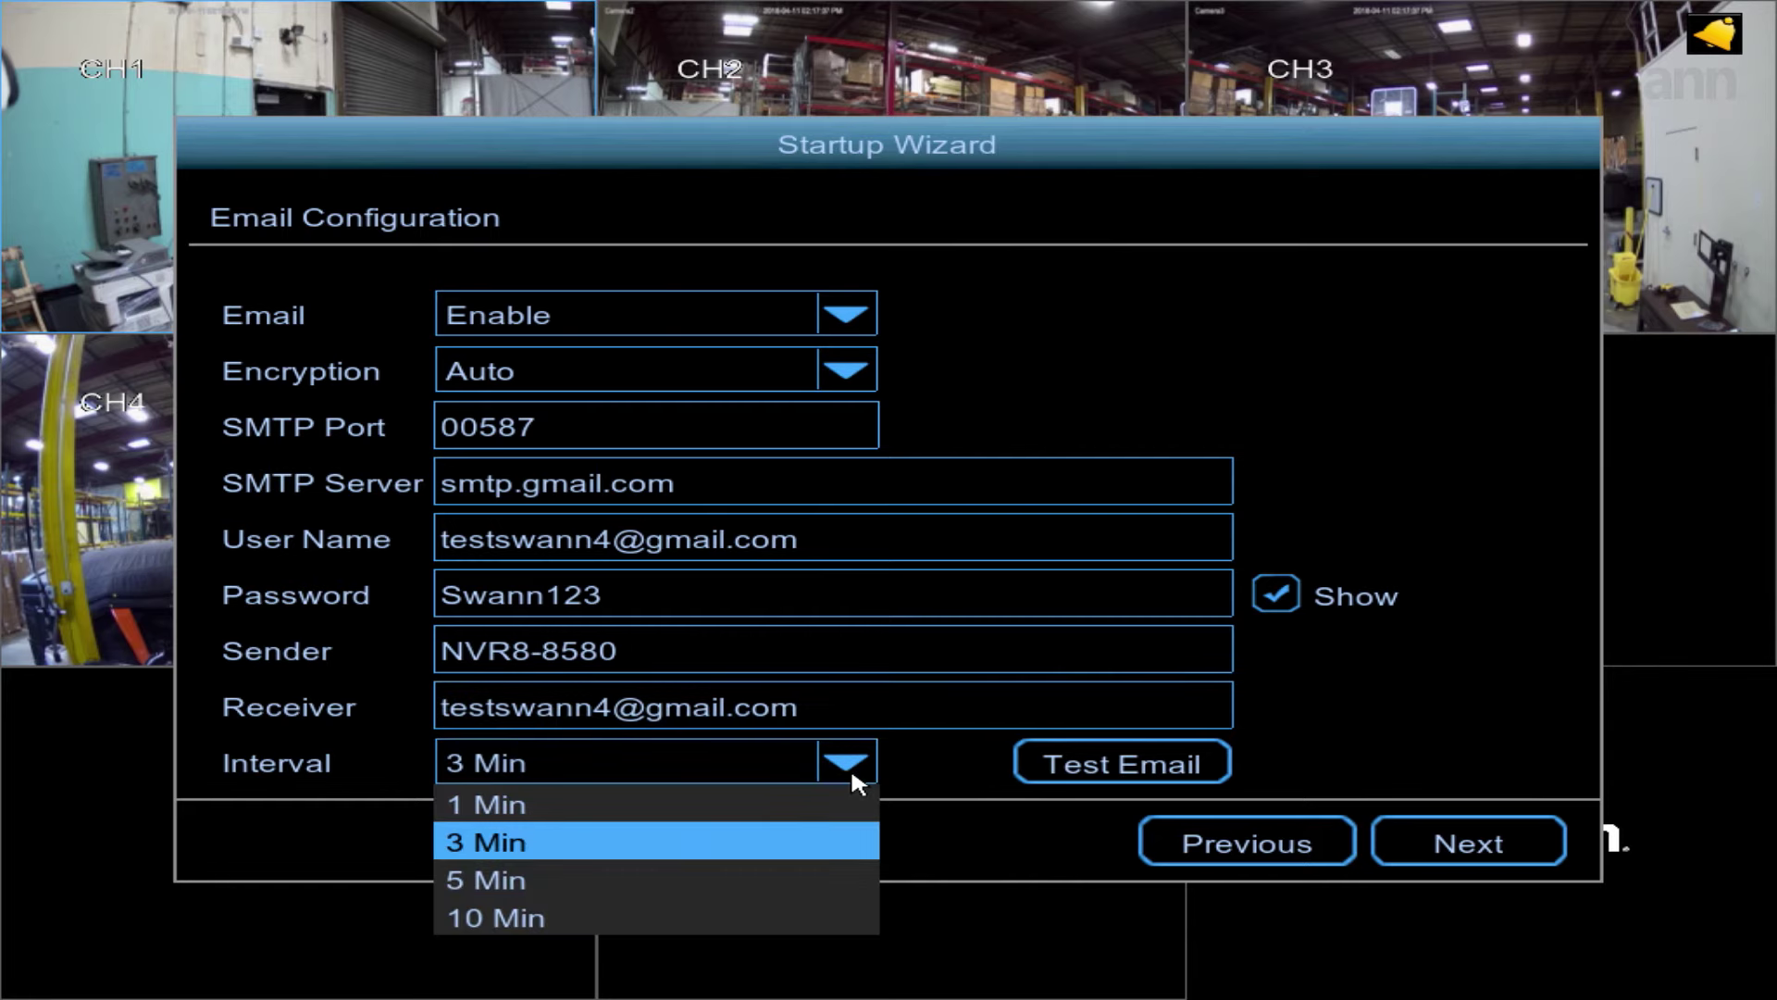
click(853, 777)
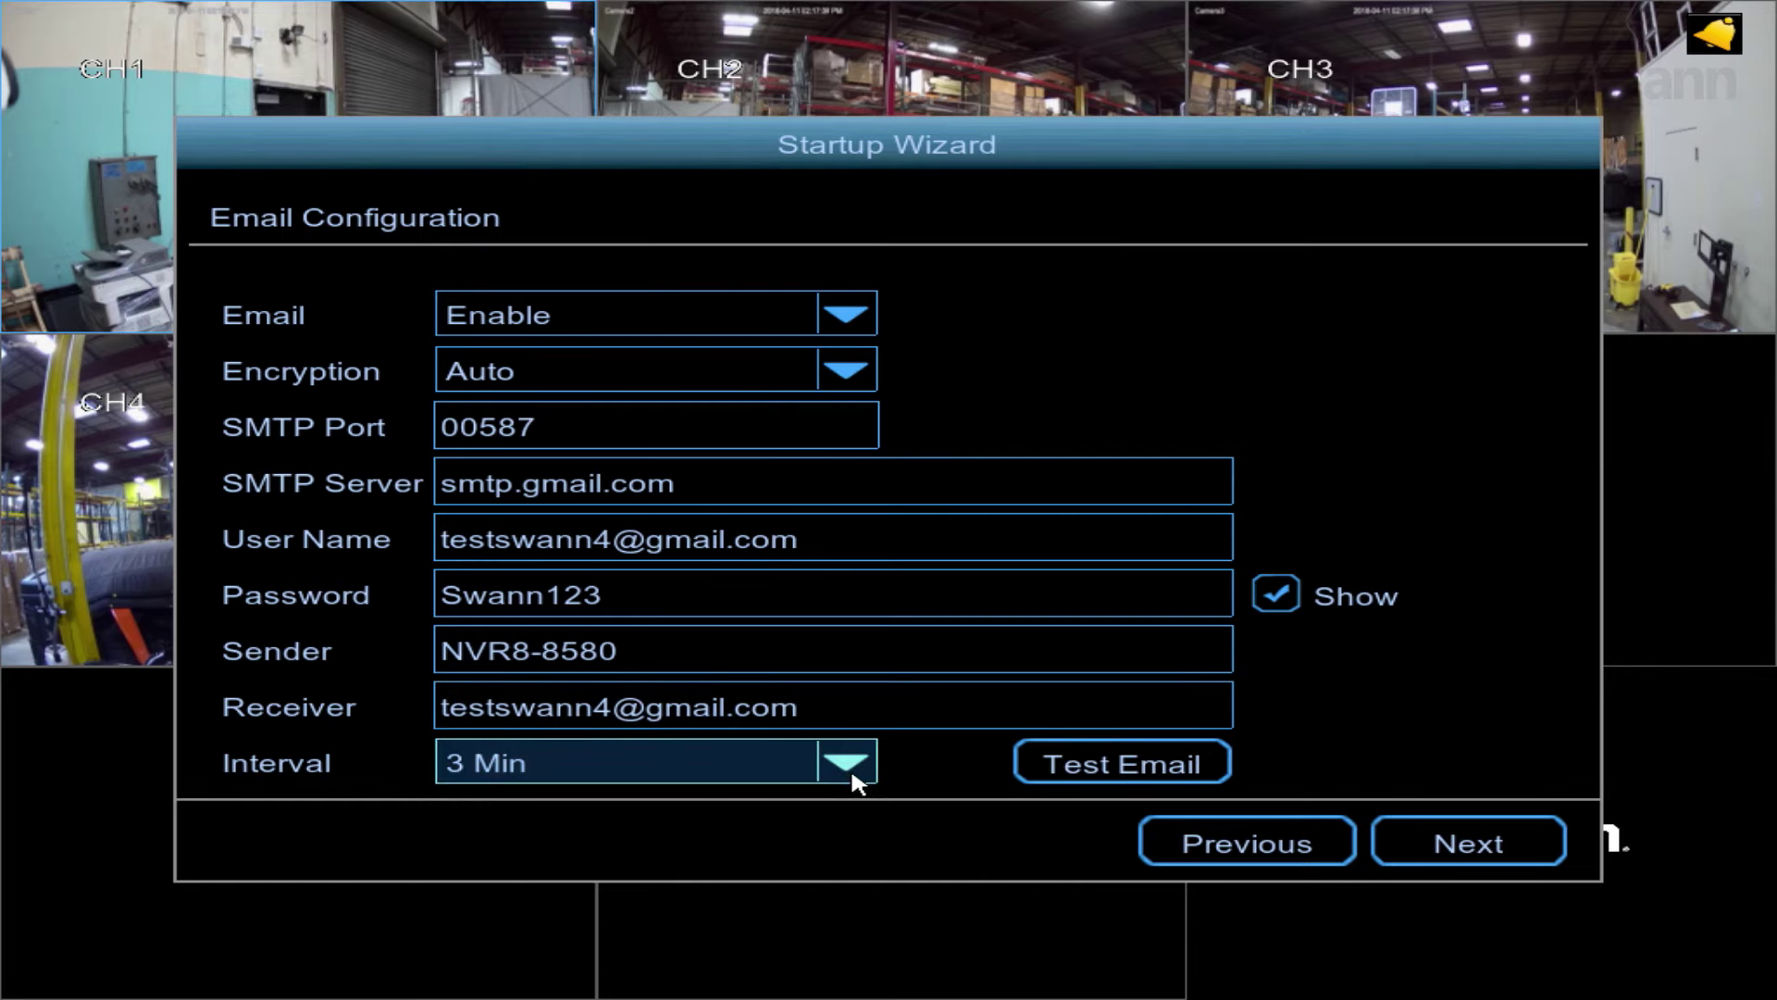
click(1129, 772)
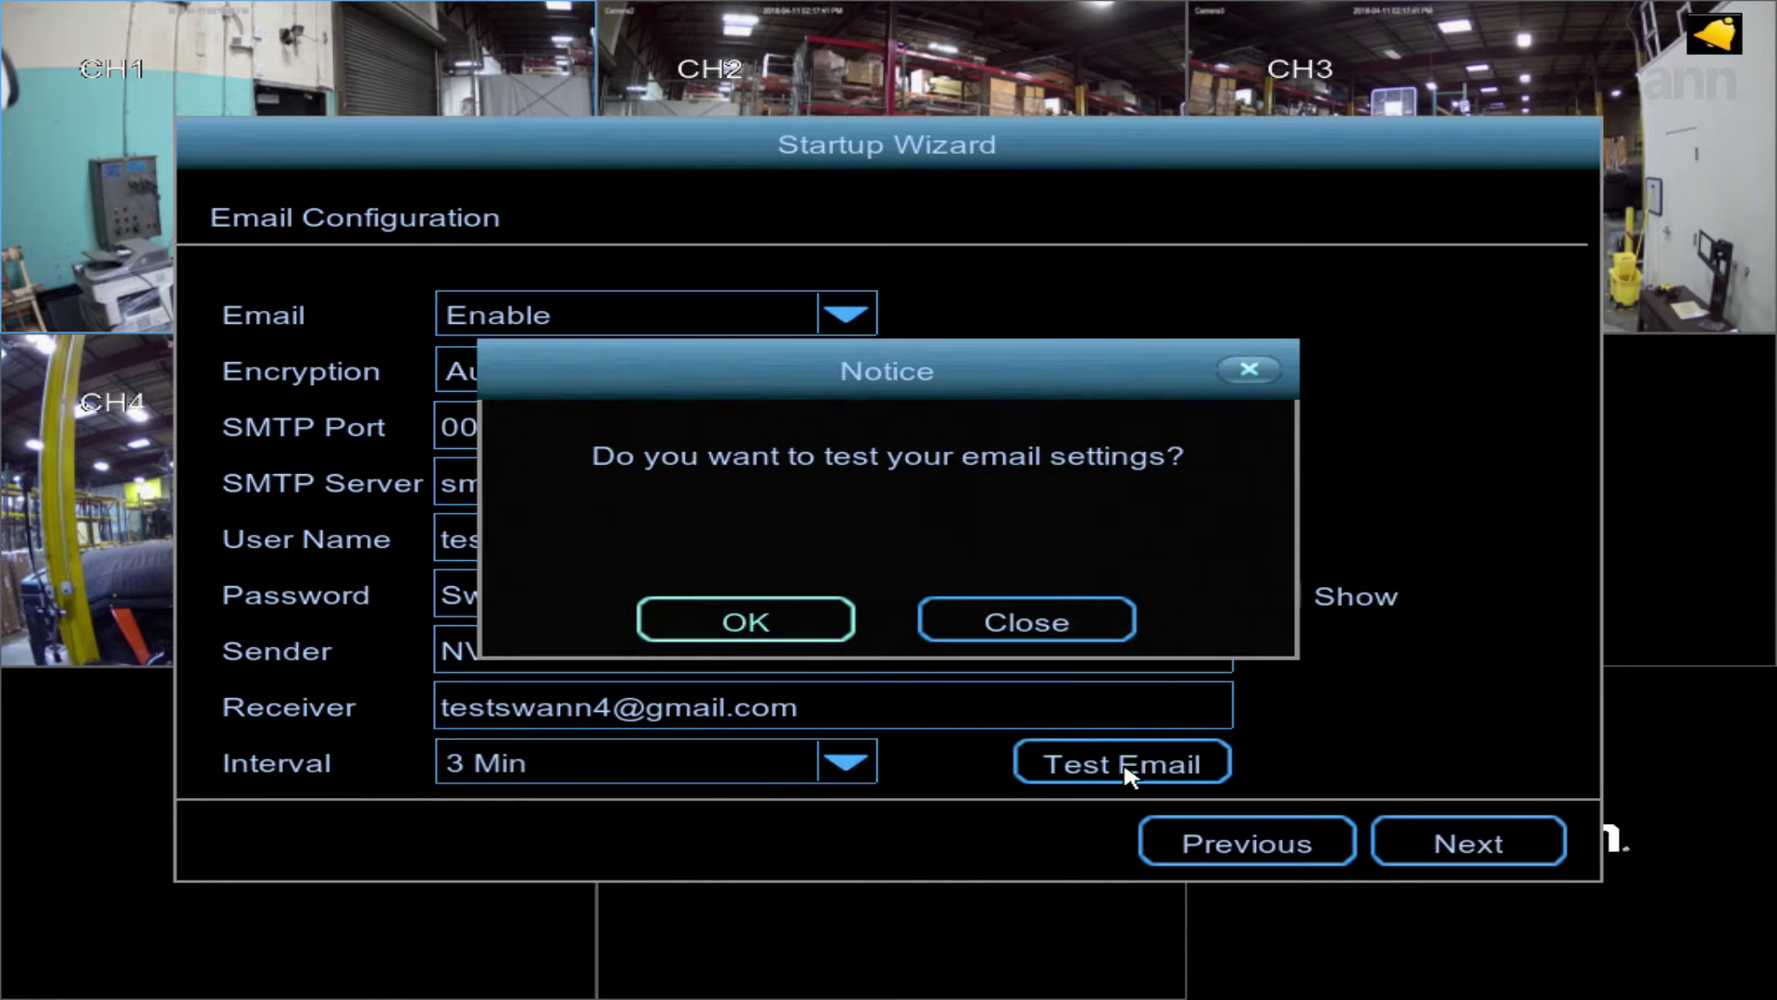
click(775, 621)
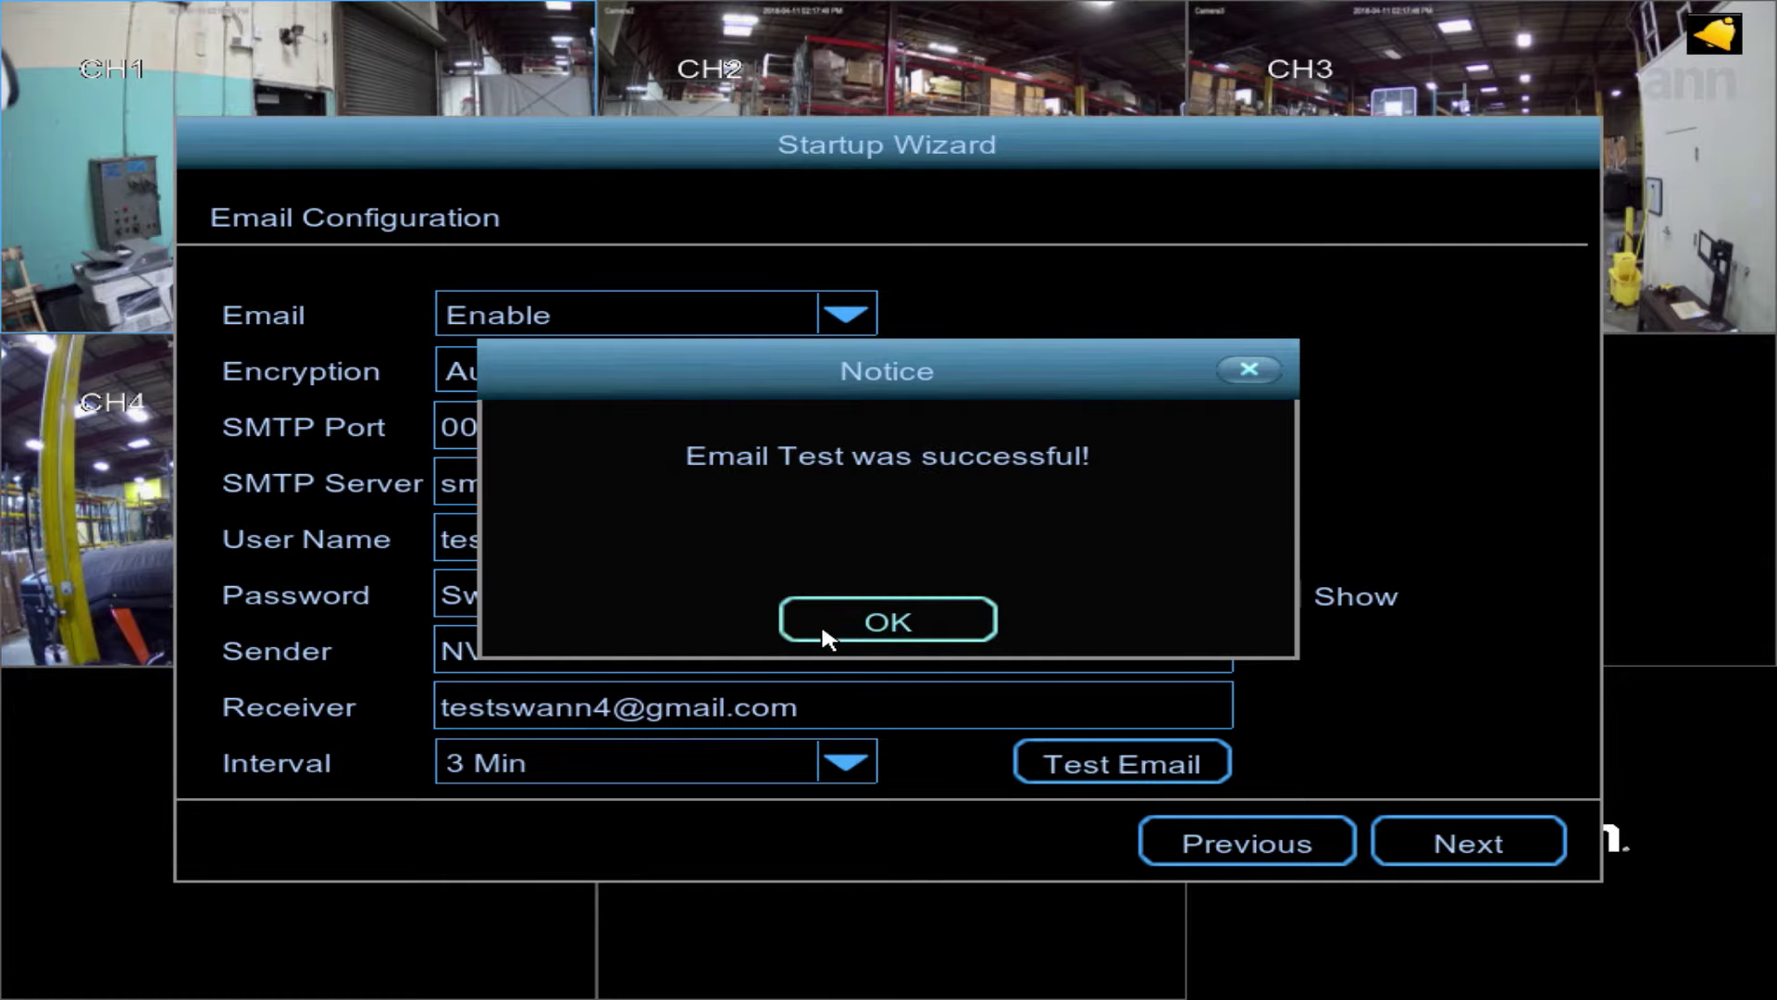
click(826, 633)
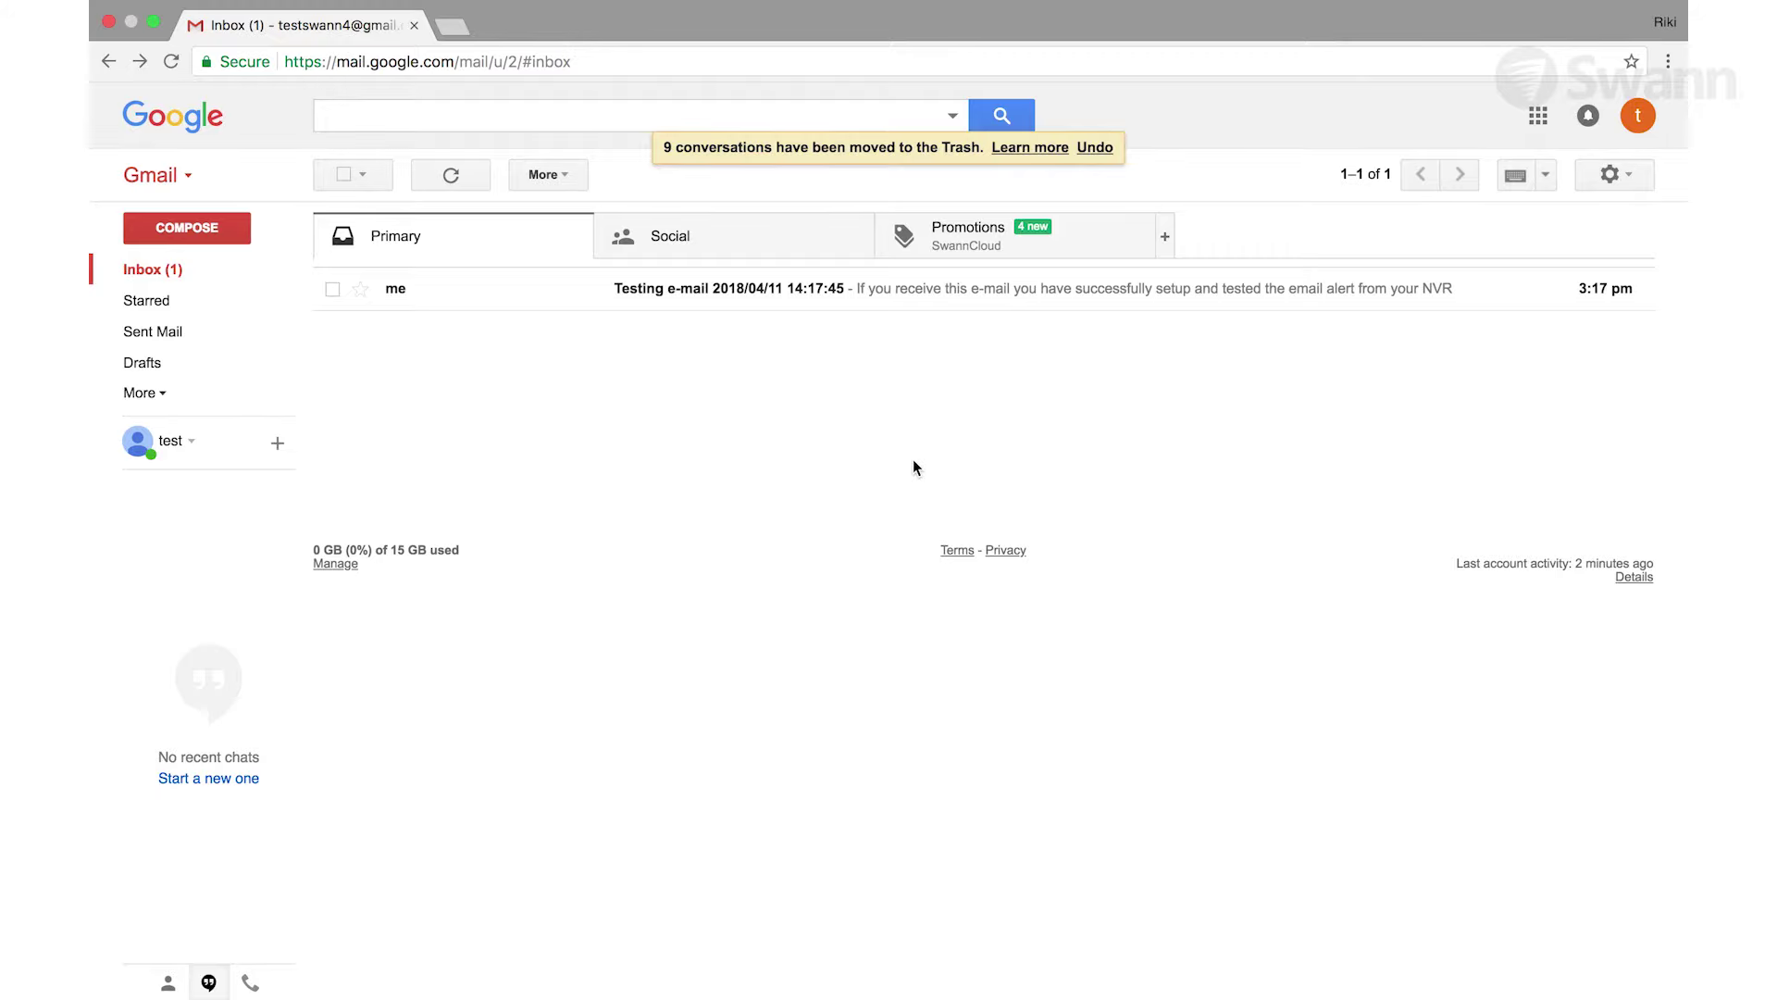
Open the NVR's 'Testing e-mail' message in the Gmail inbox.
click(762, 291)
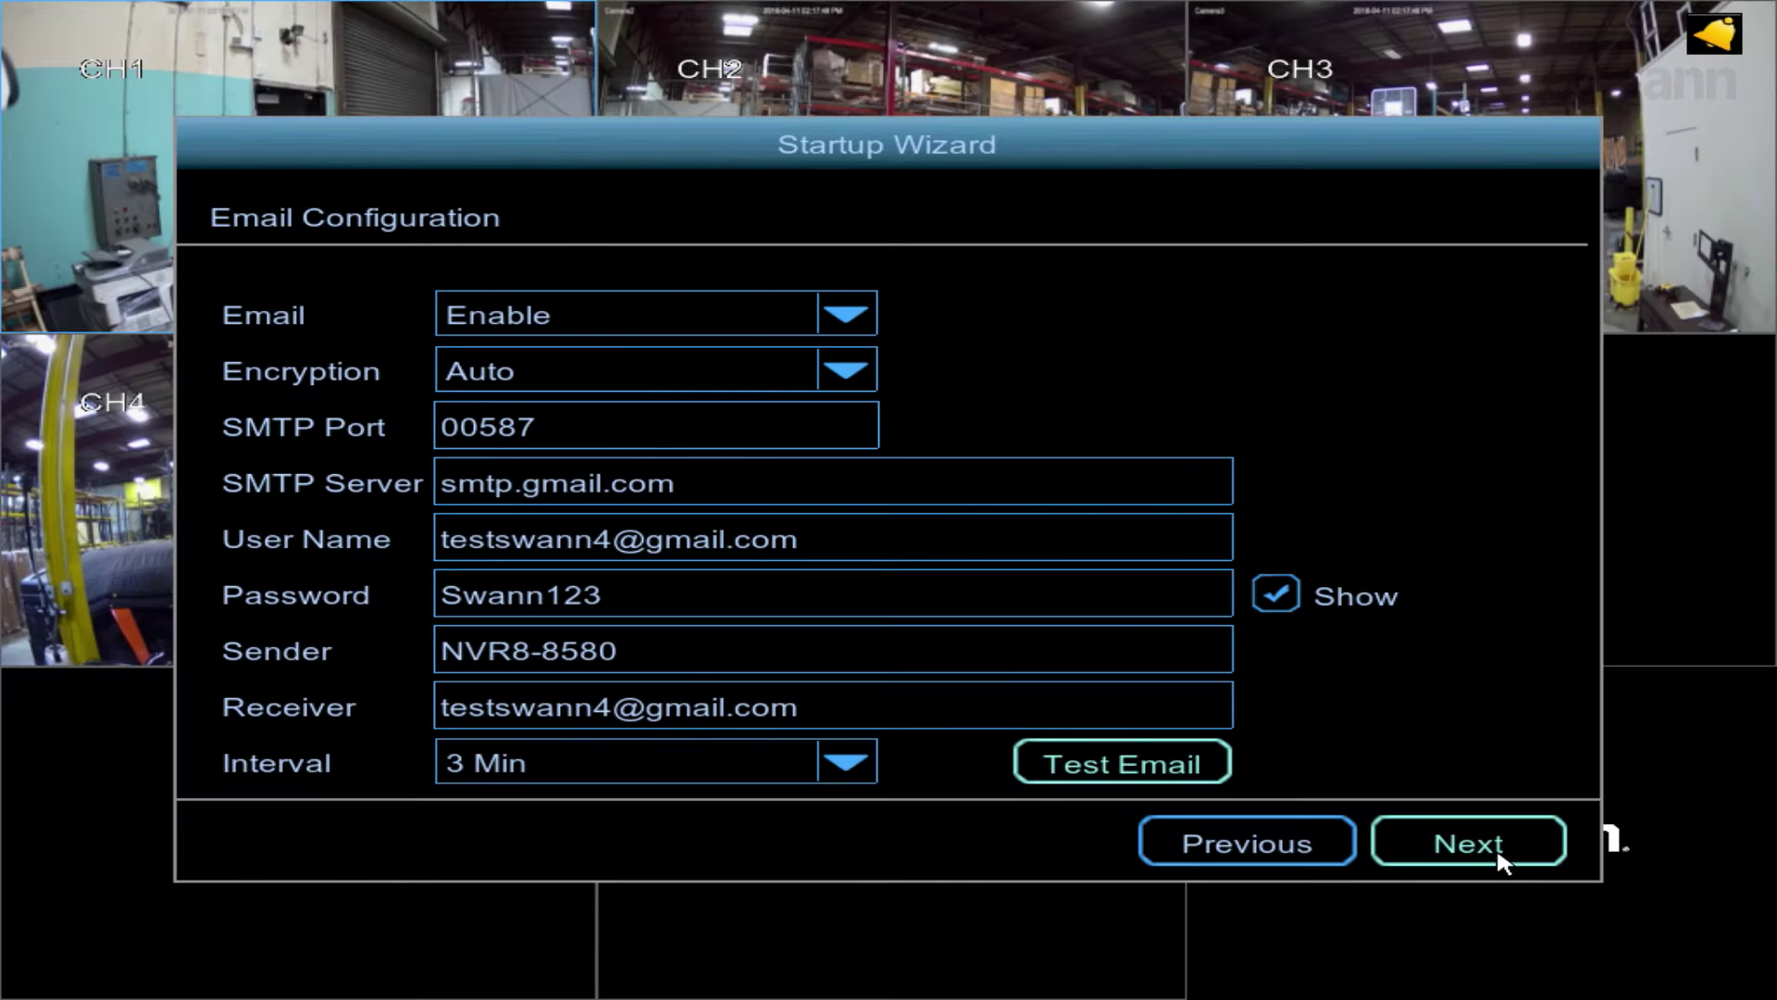
Keep NTP enabled and sync the recorder's clock with pool.ntp.org.
click(1497, 855)
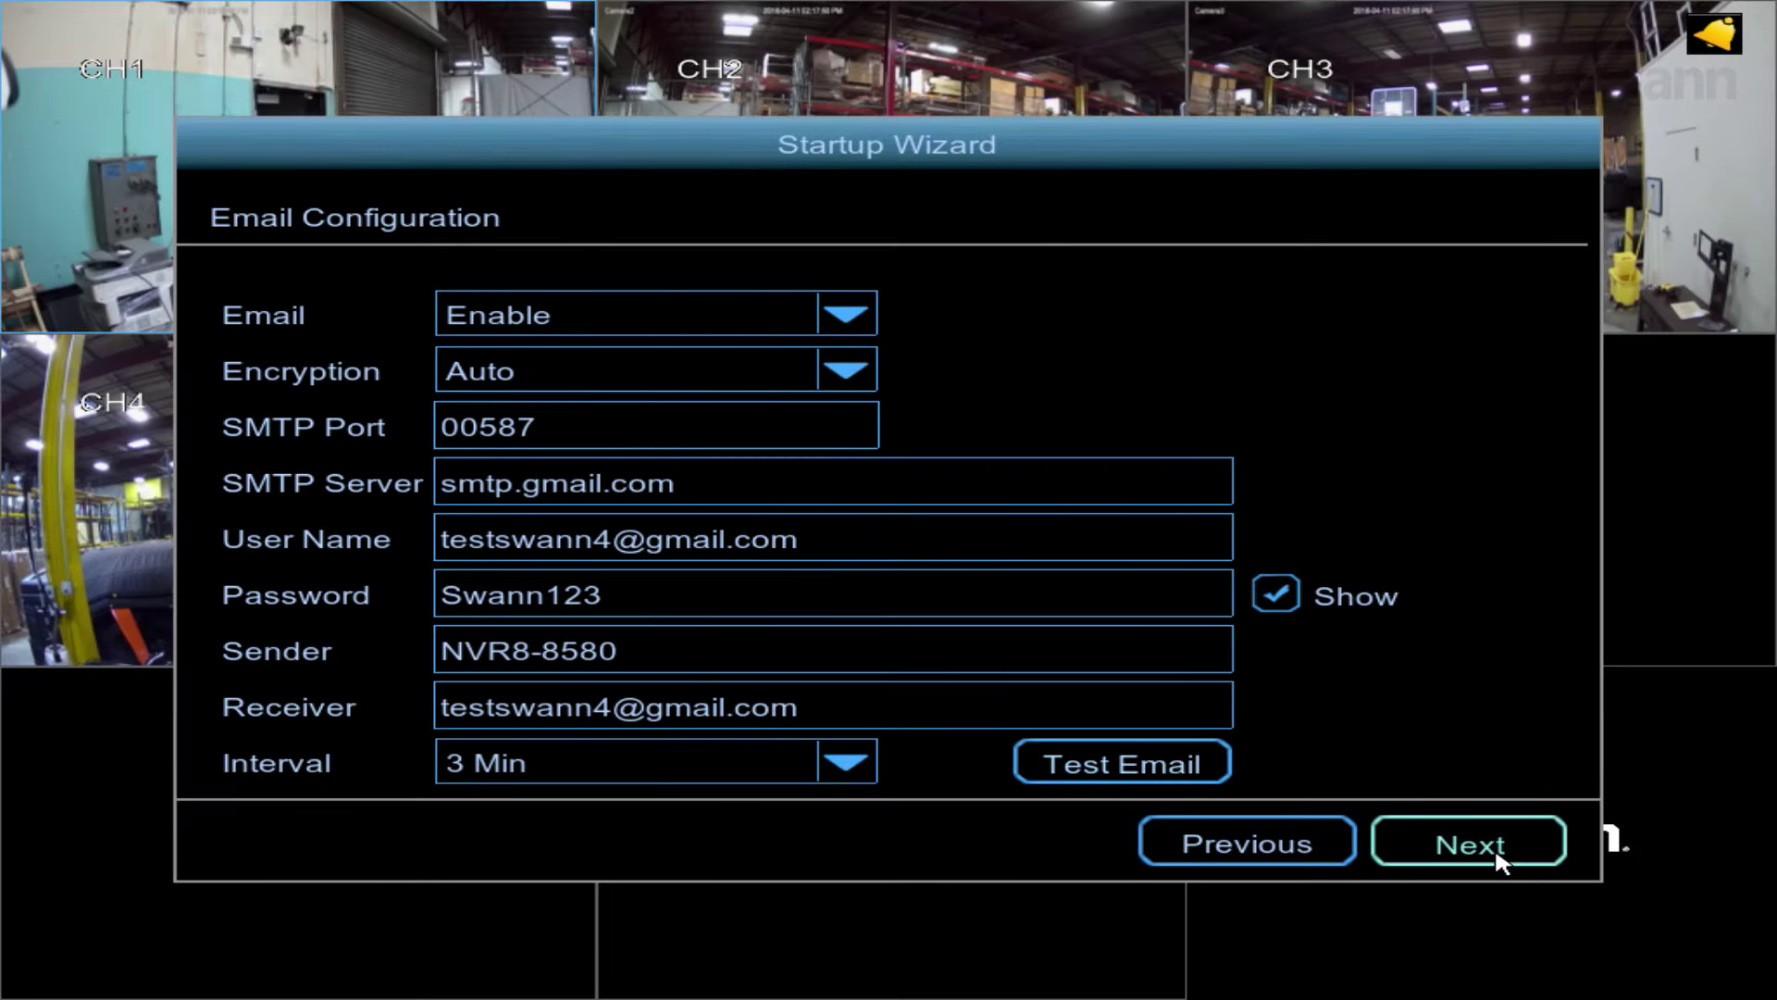
click(1497, 855)
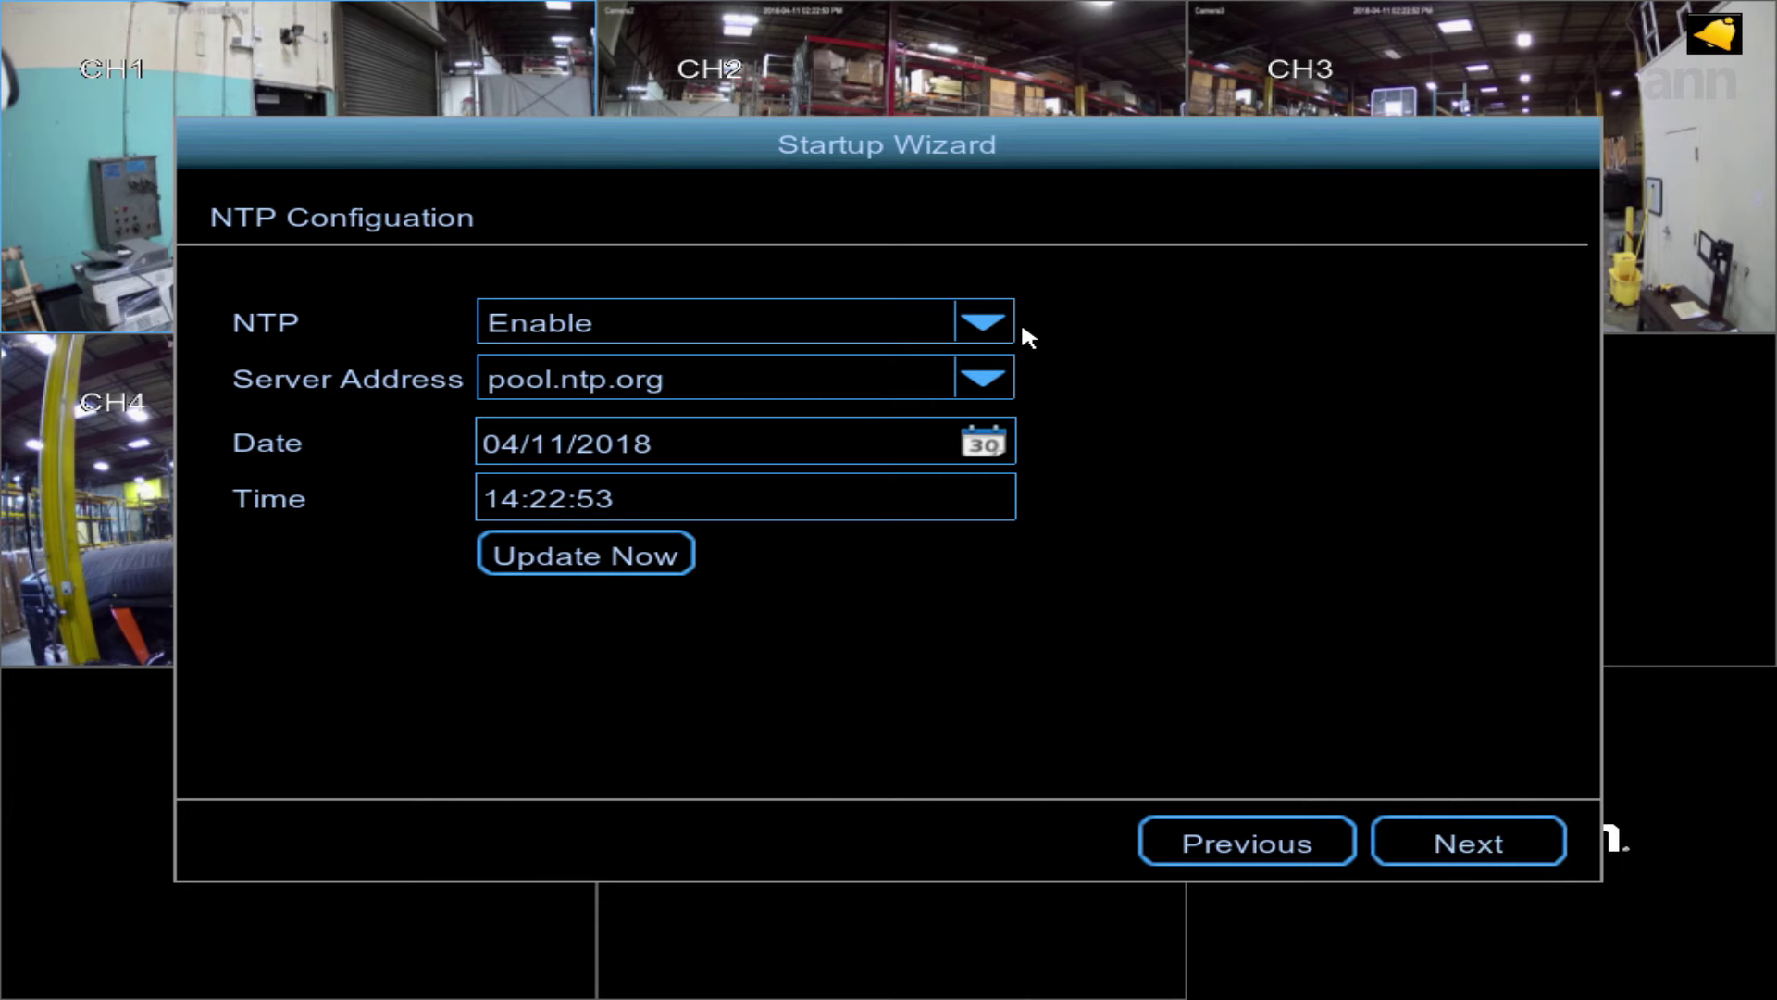
click(997, 324)
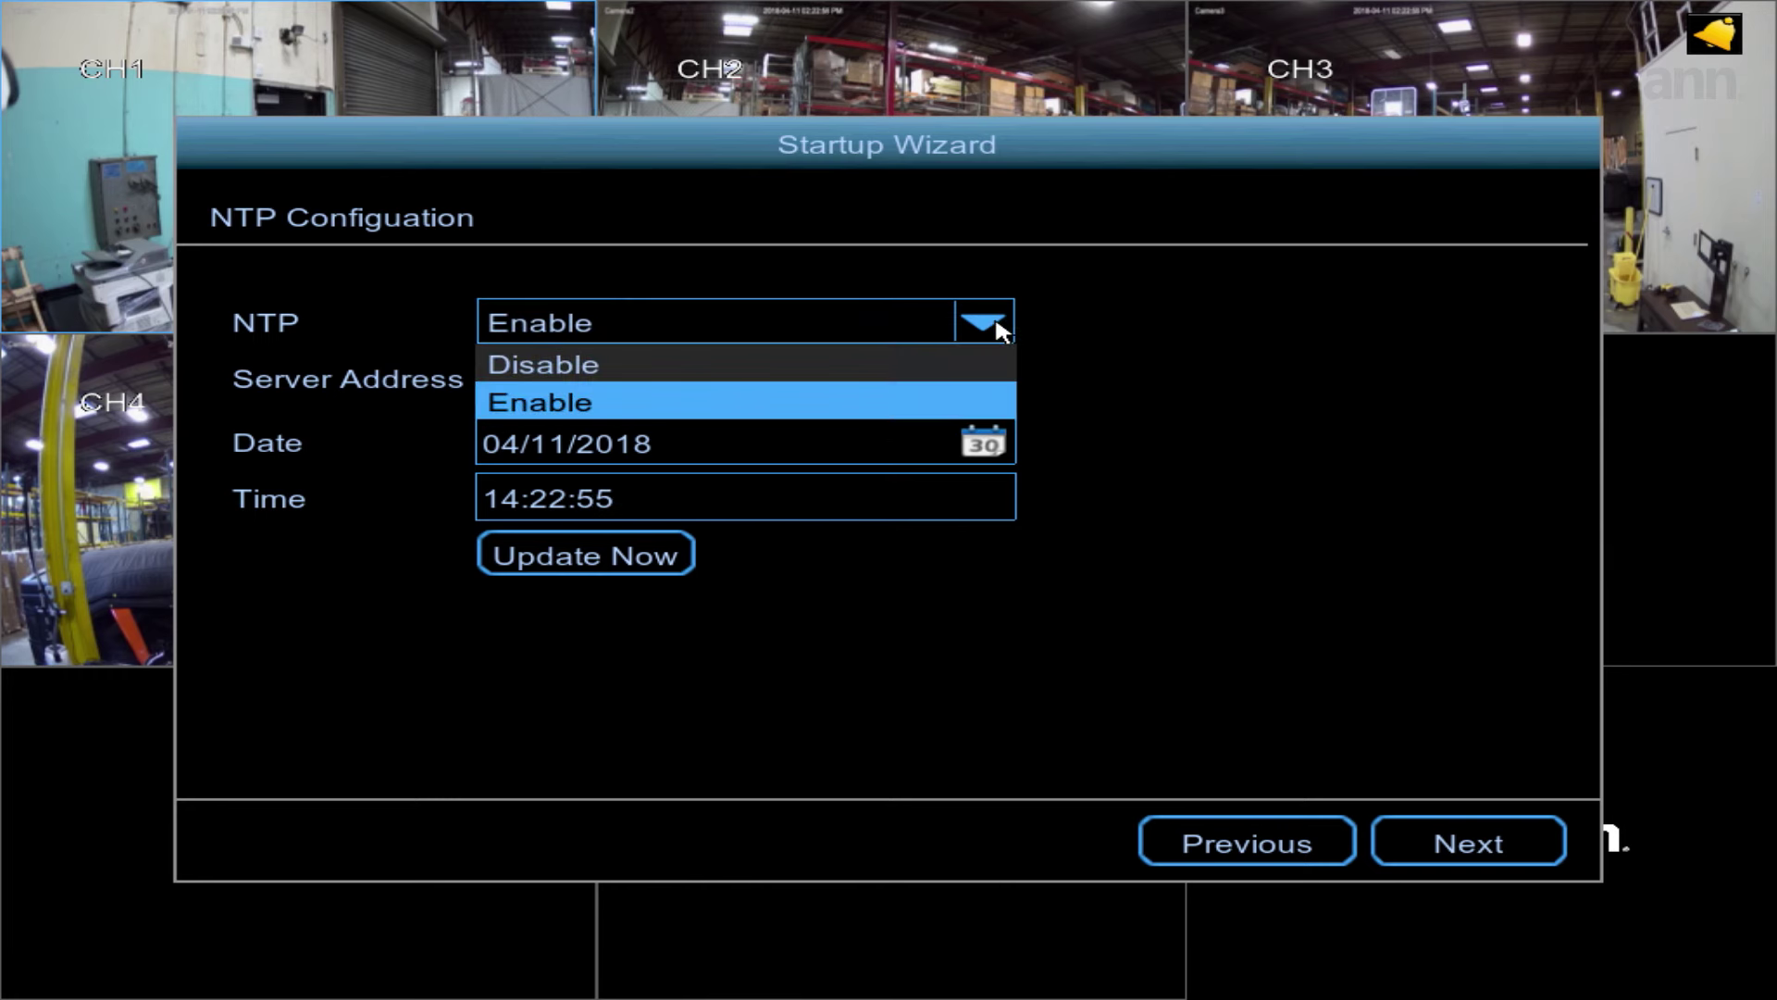
click(996, 324)
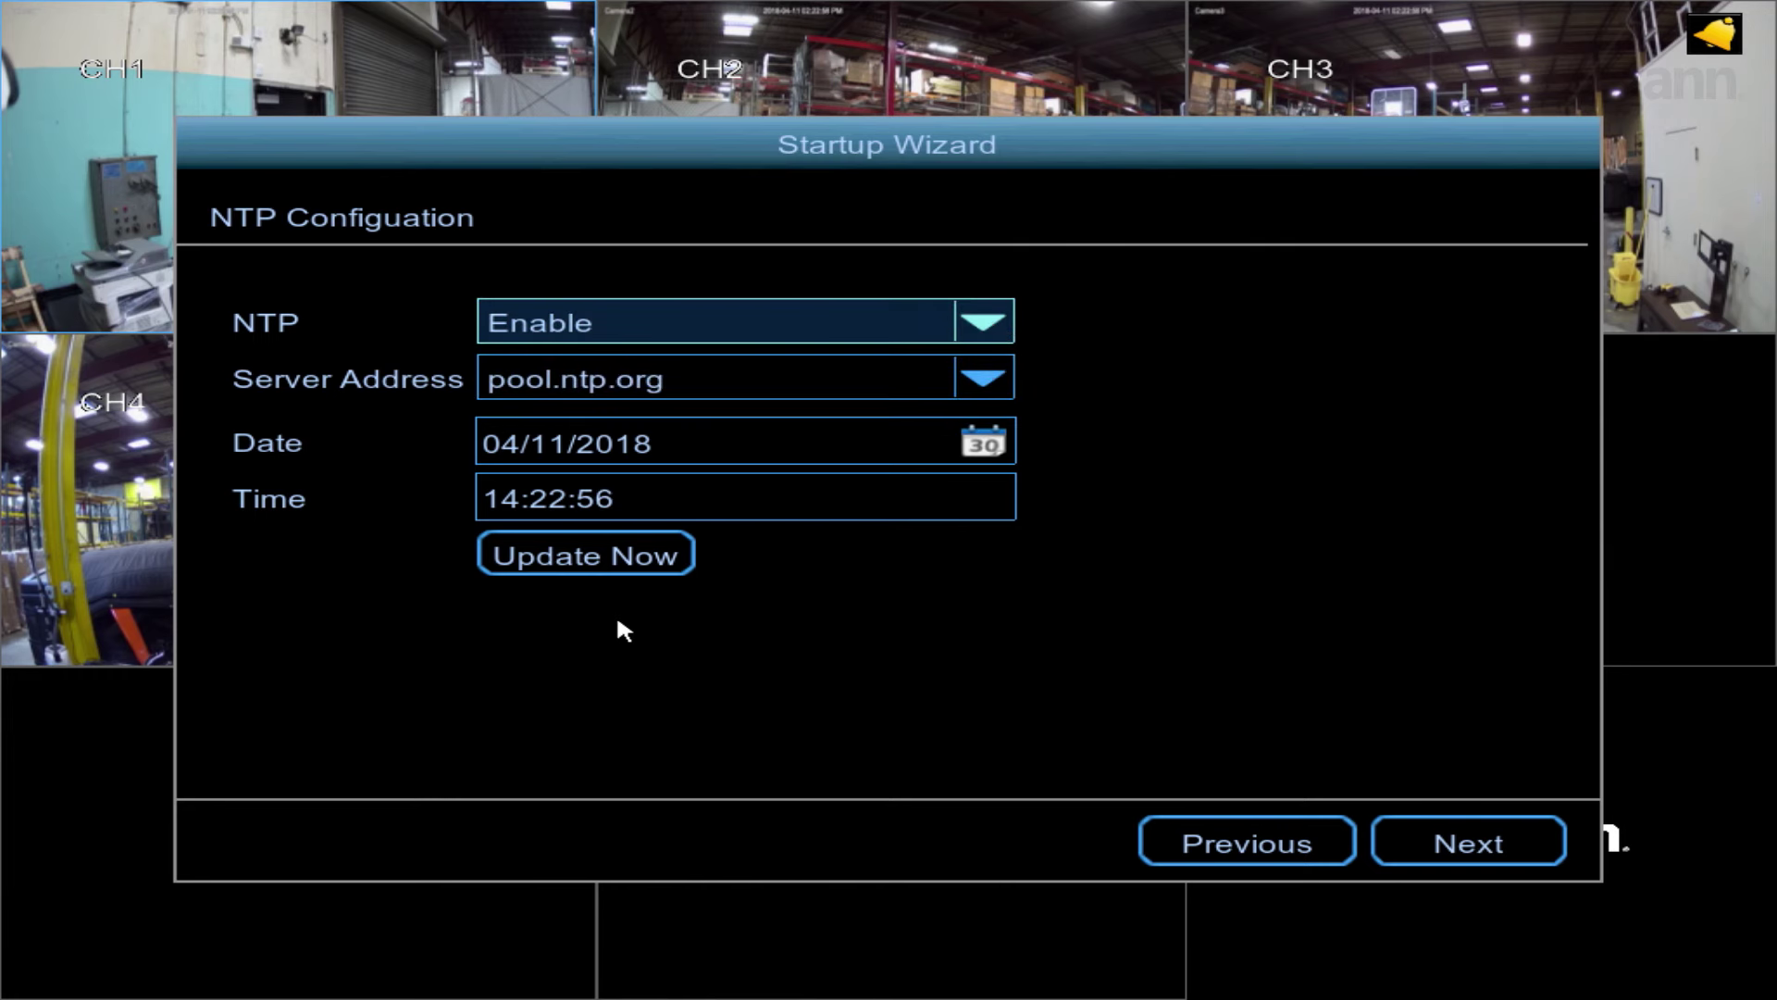
click(593, 546)
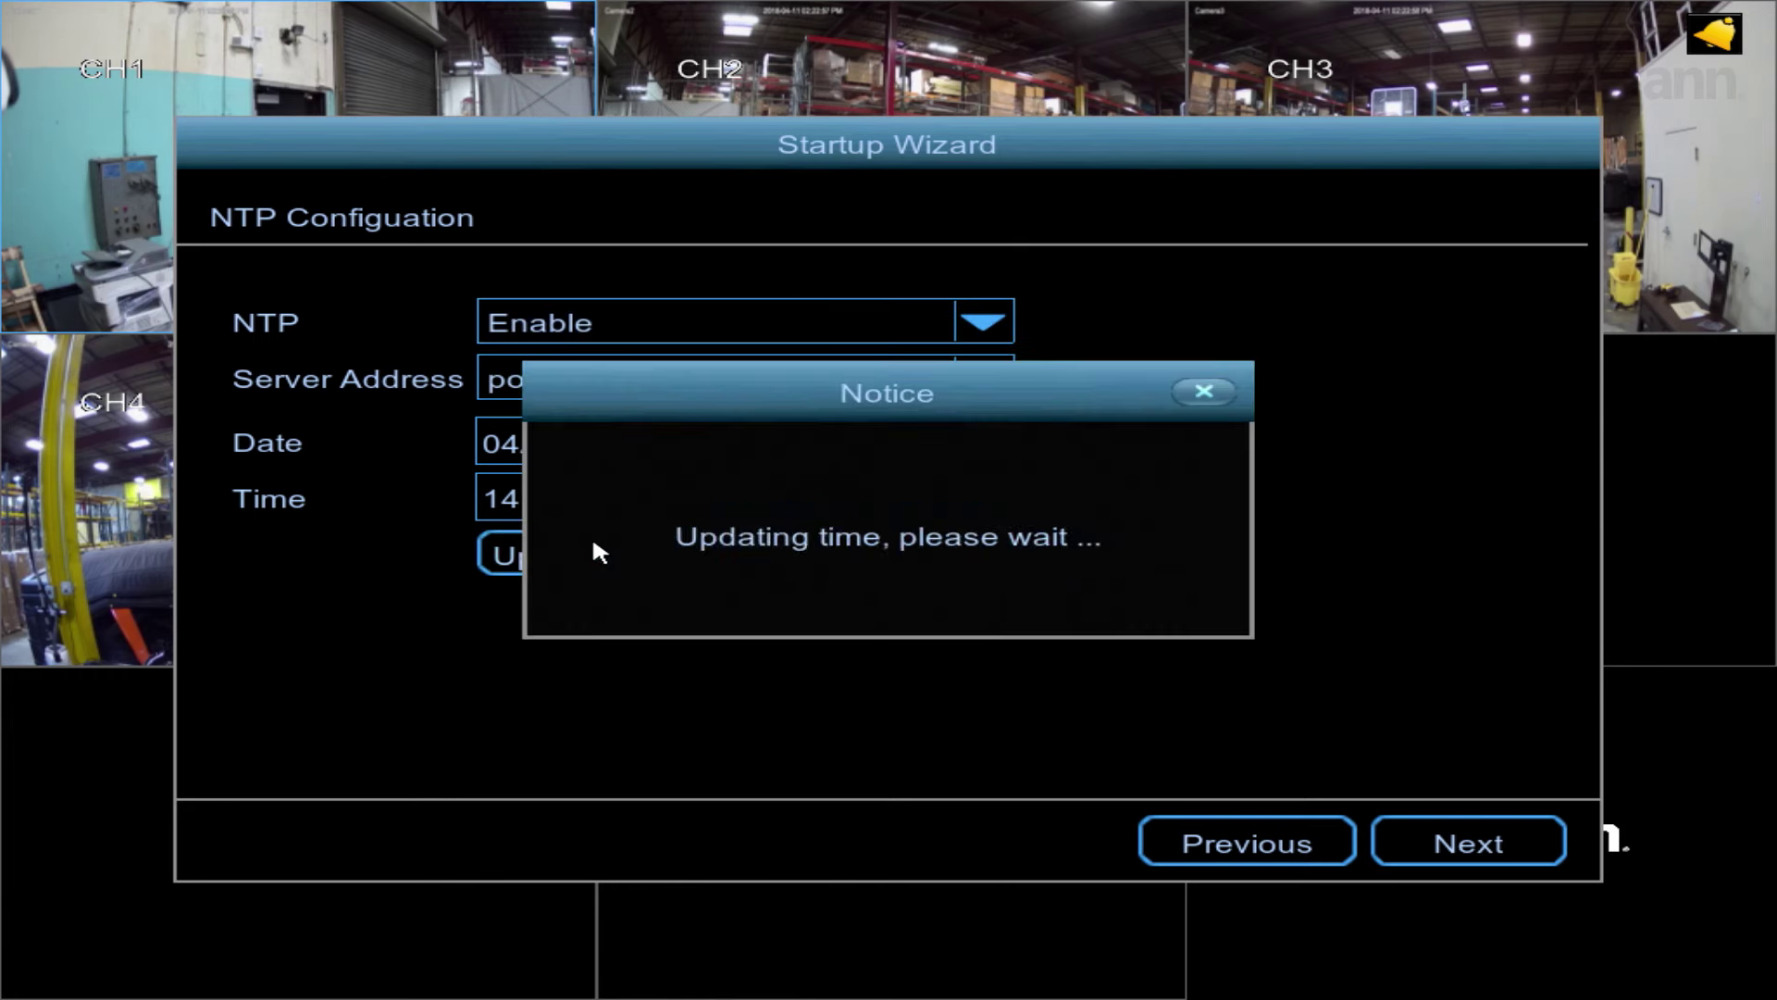
click(911, 619)
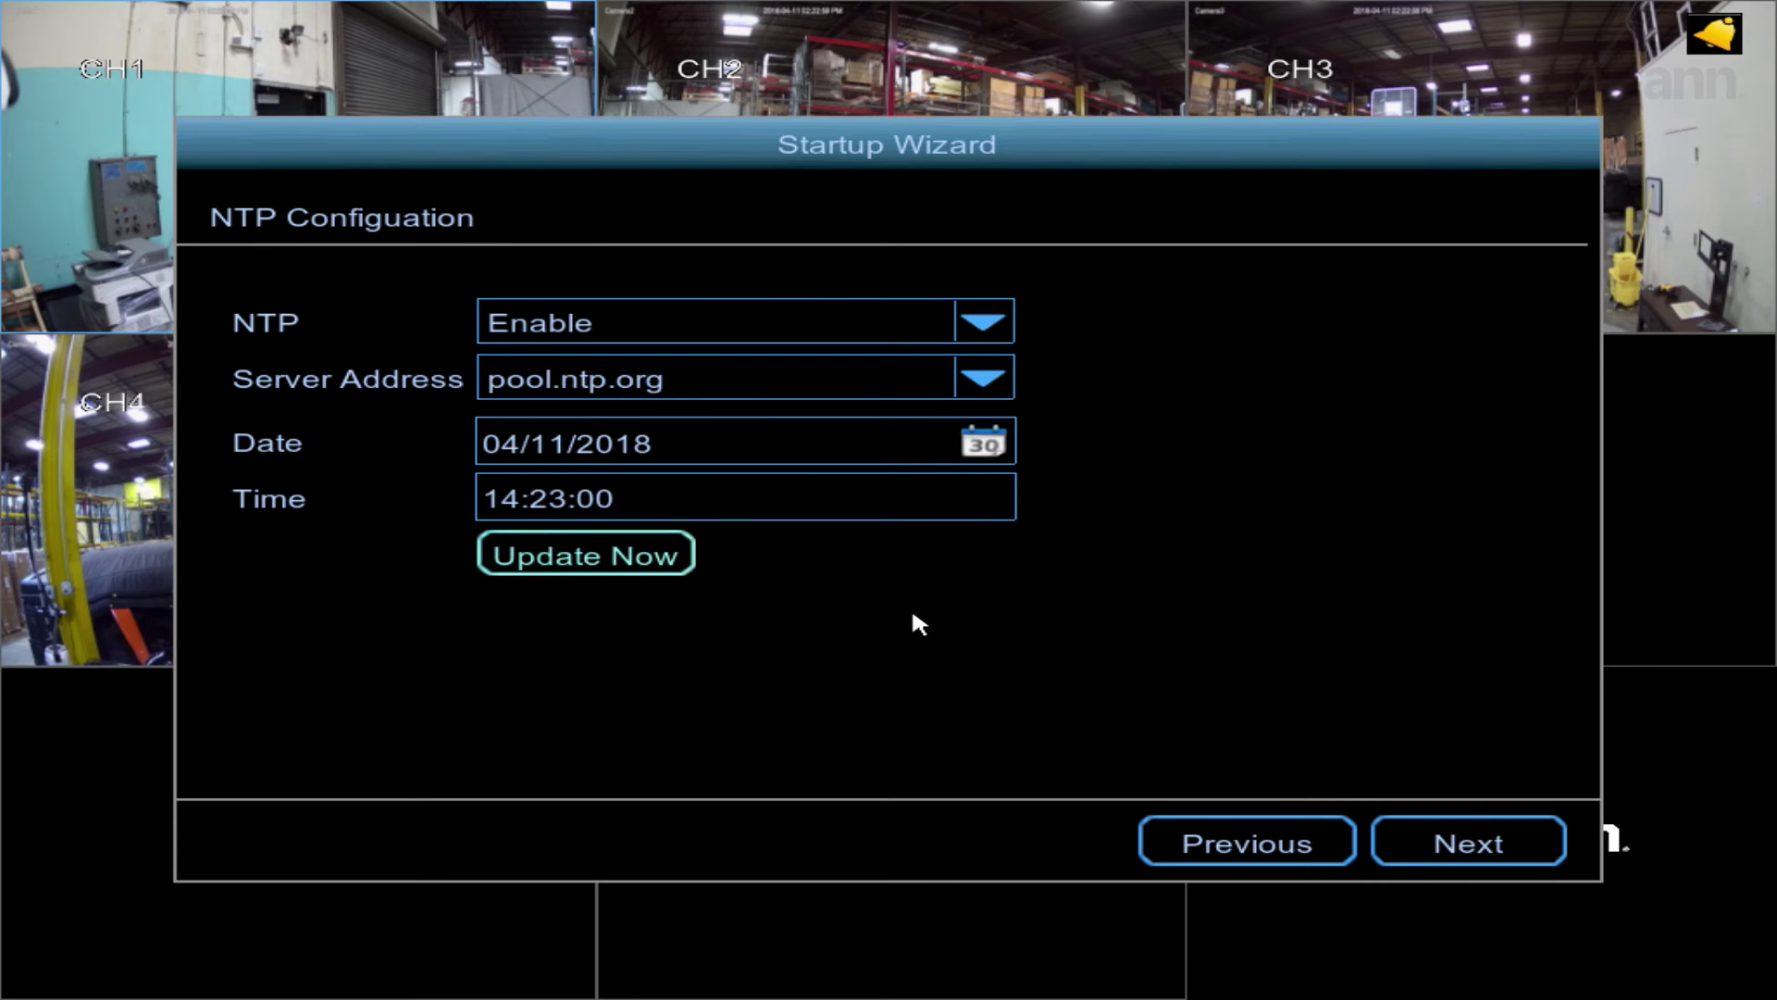
click(1477, 844)
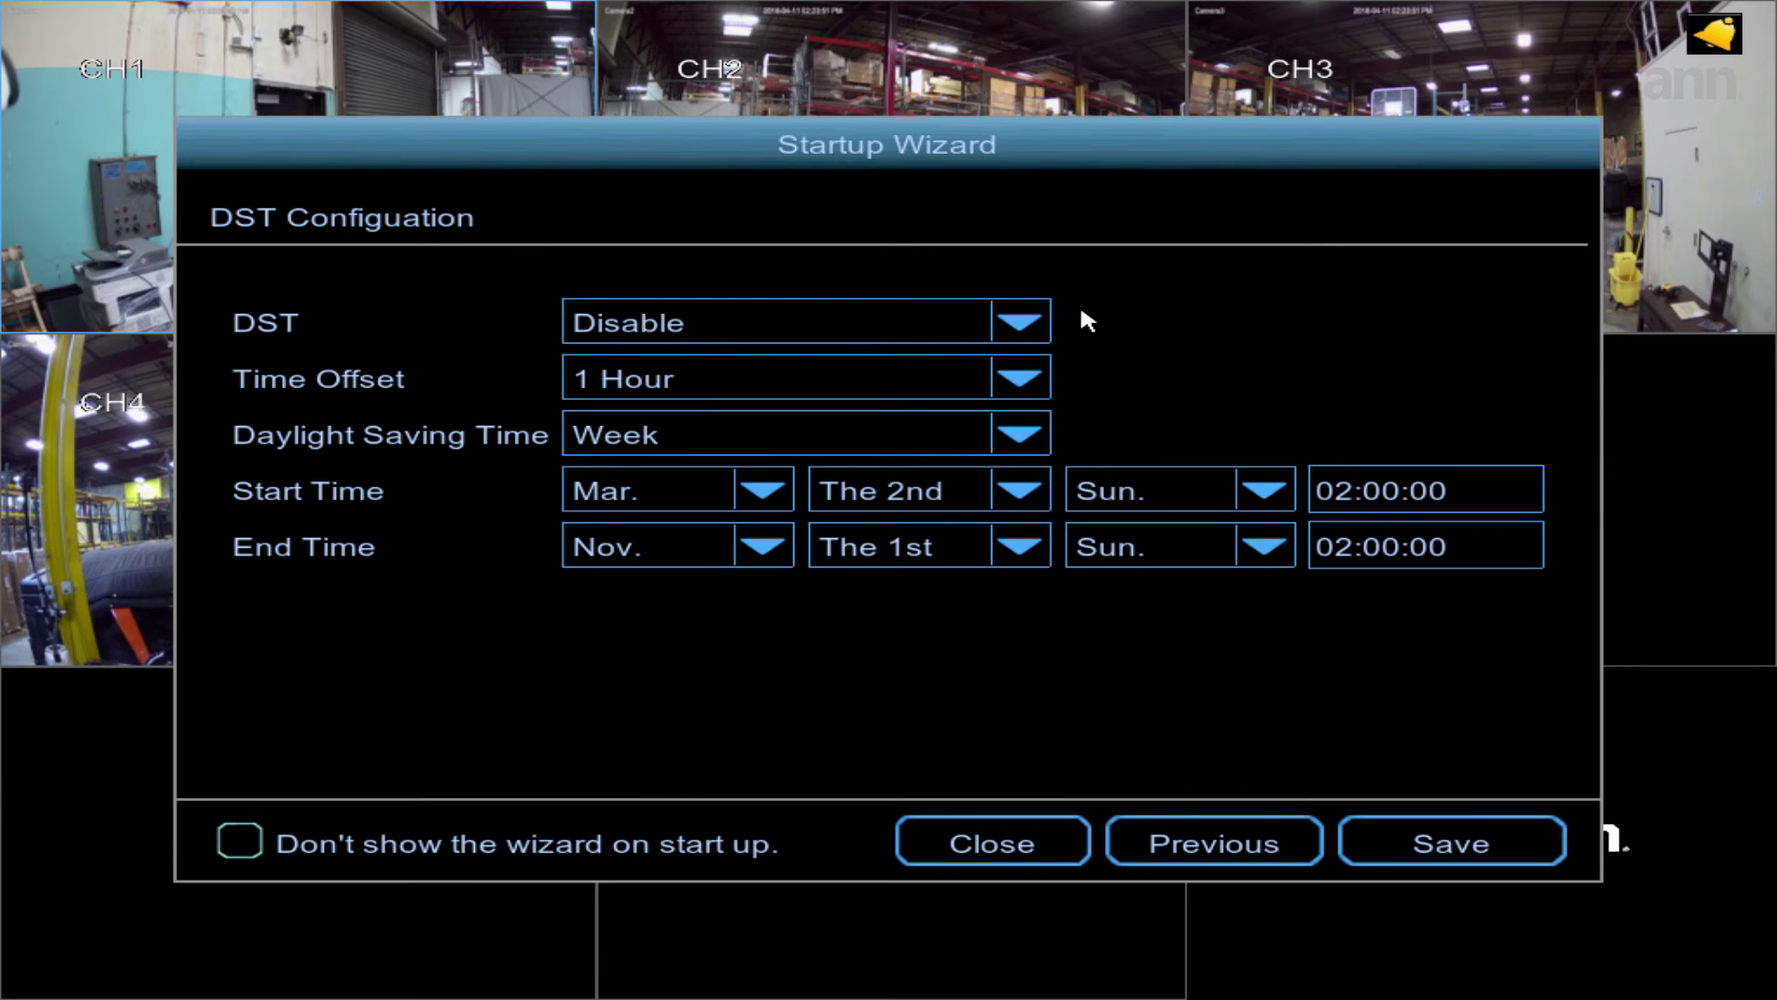
Enable DST, keeping the 1 Hour offset and the week-based March–November schedule.
click(1020, 322)
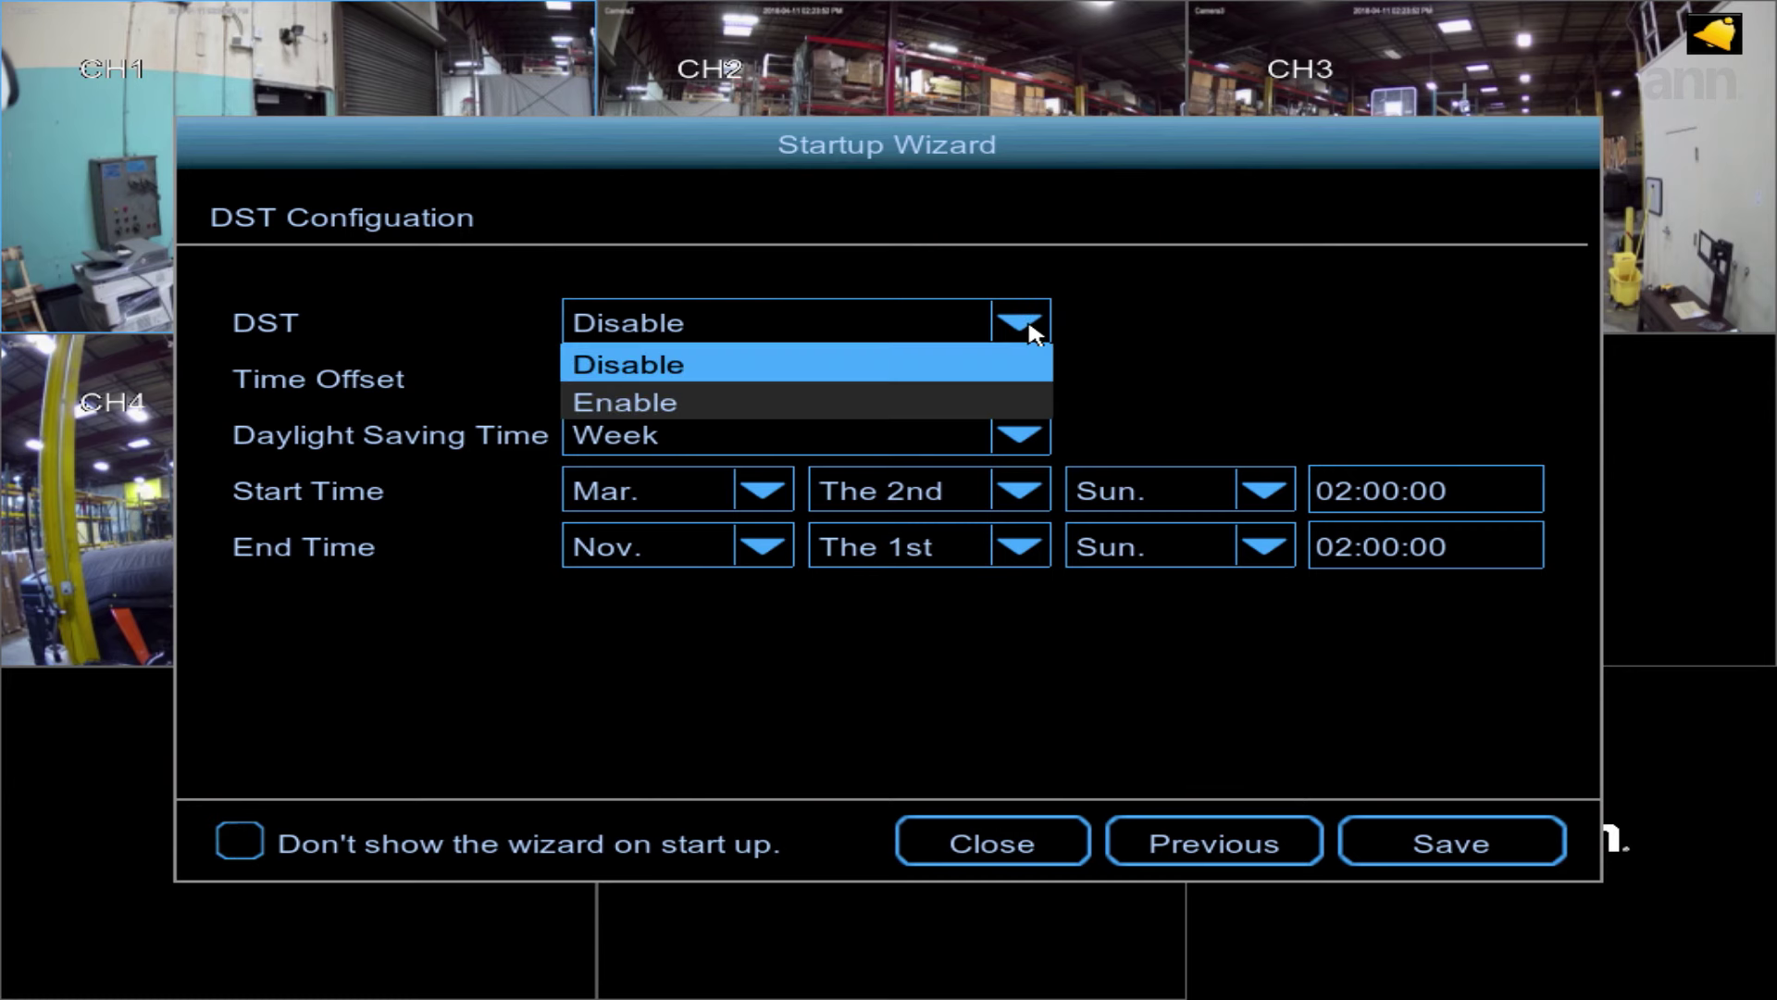
click(1013, 411)
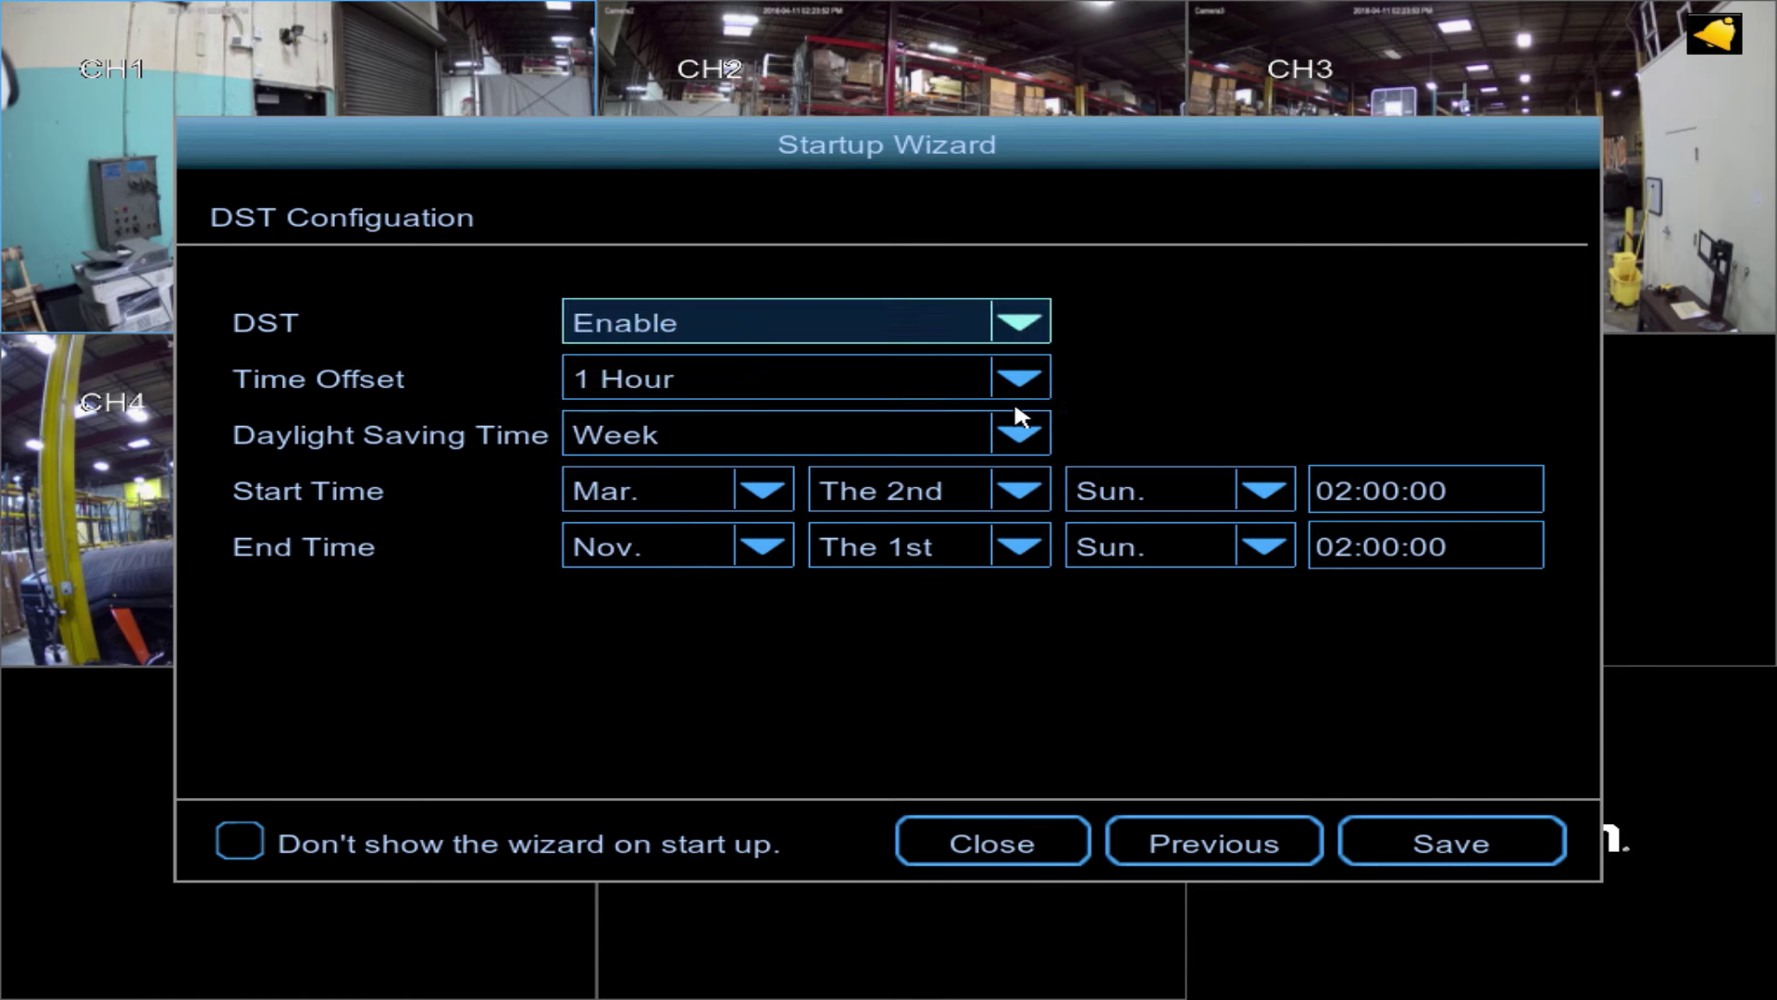
click(1033, 375)
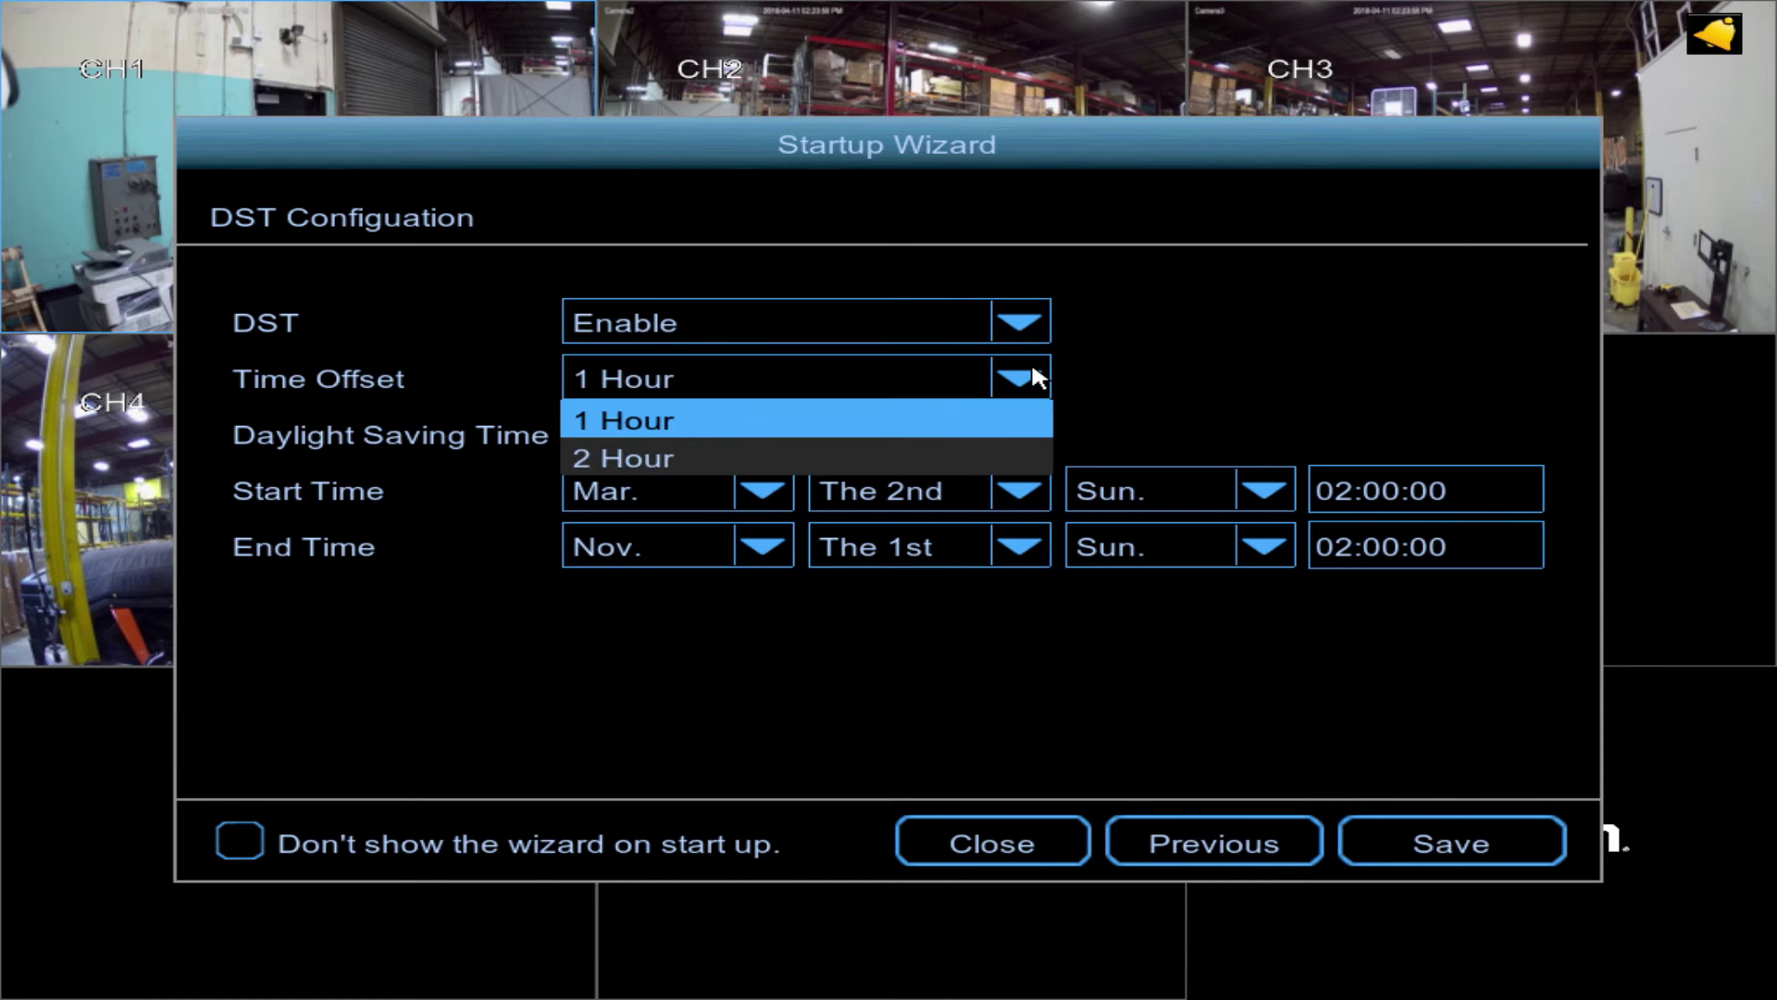
click(1033, 371)
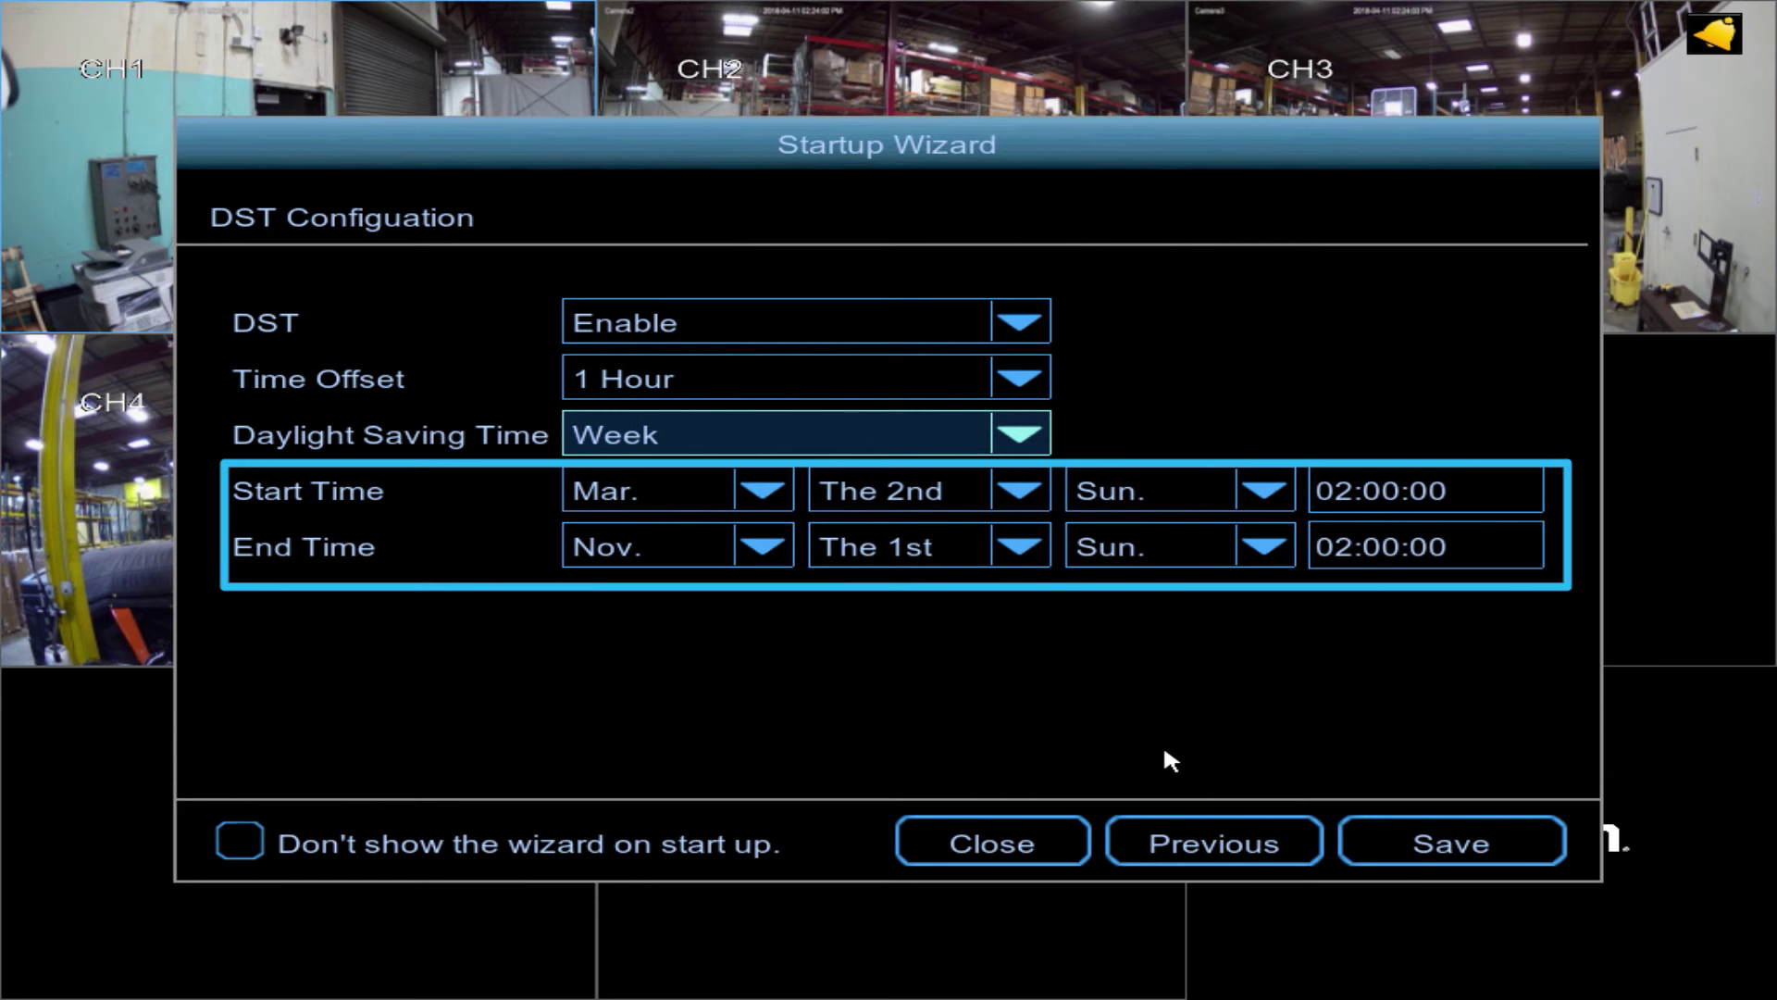
Save all the startup wizard settings.
click(1417, 847)
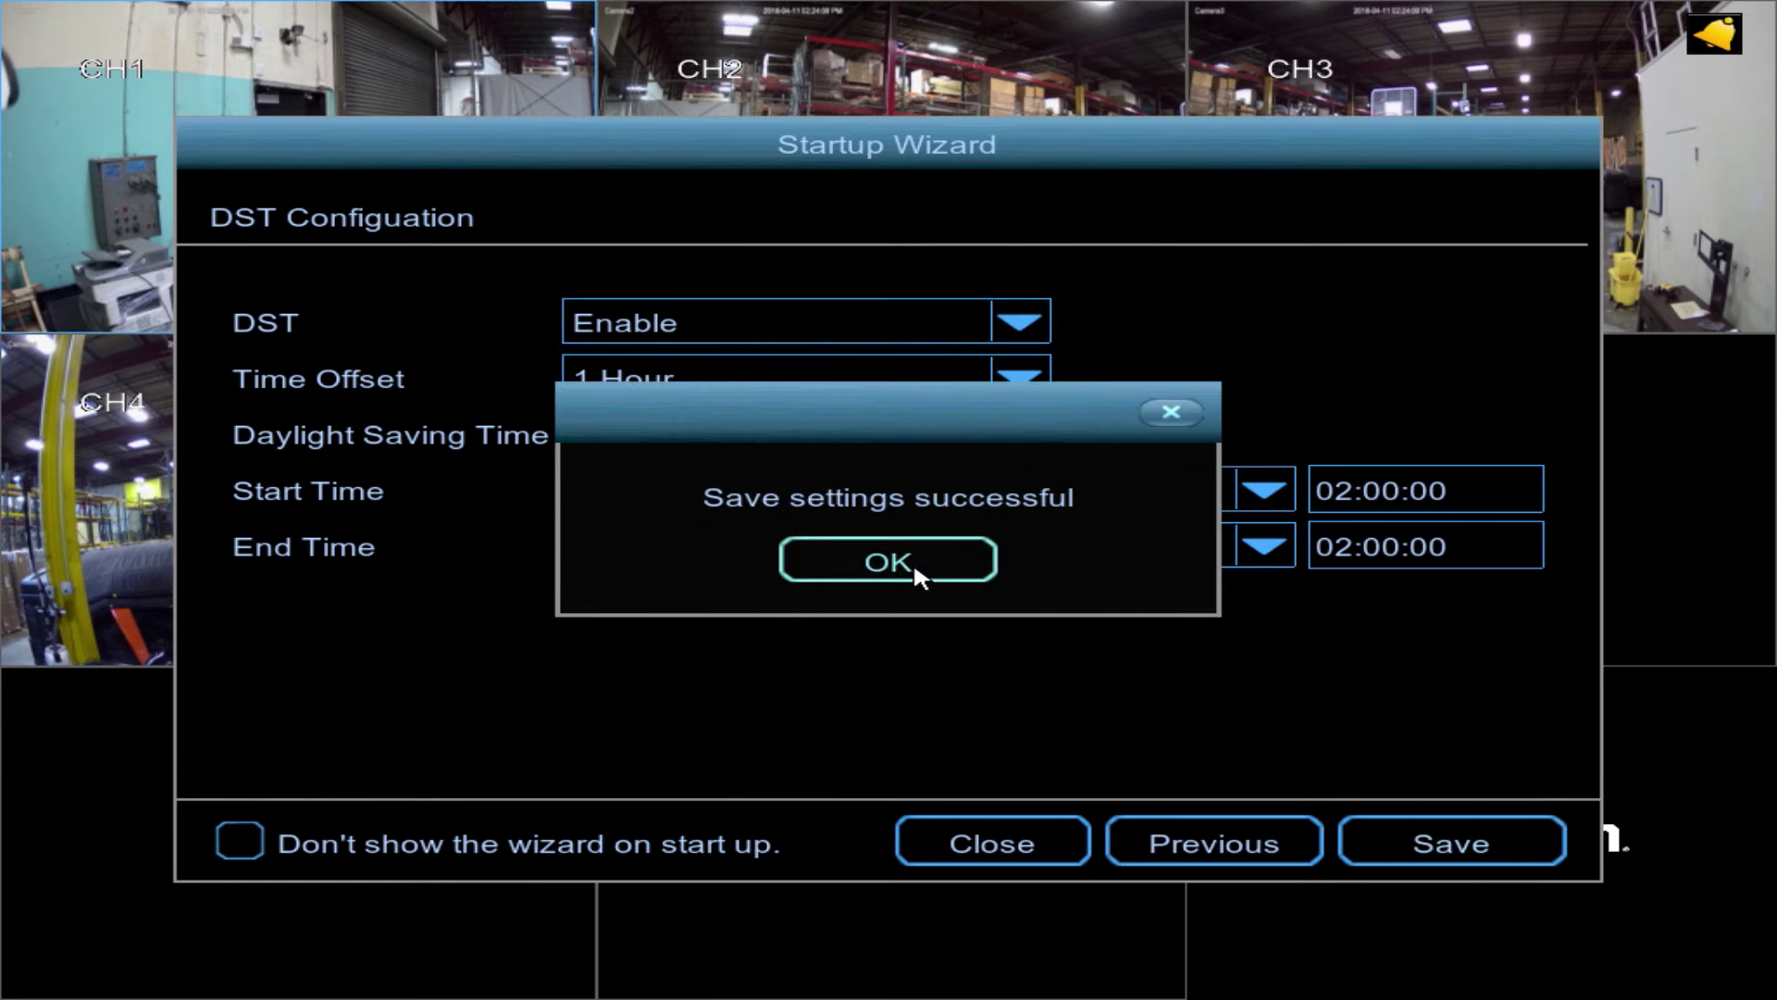